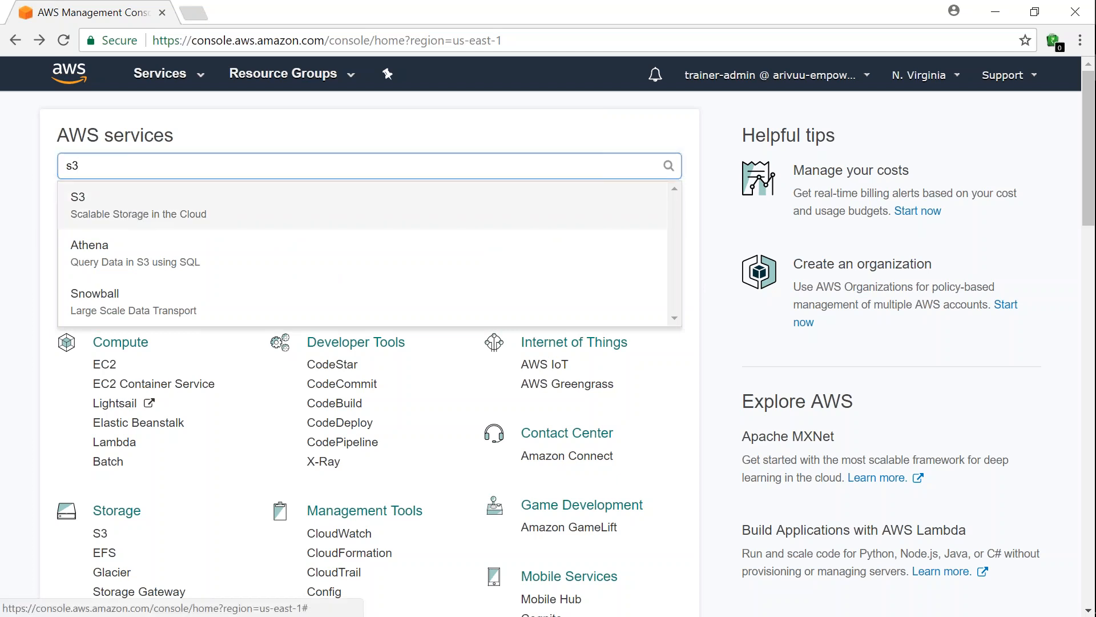
Open the S3 service console and check its region selector
{"action": "left_click", "coordinate": [133, 217]}
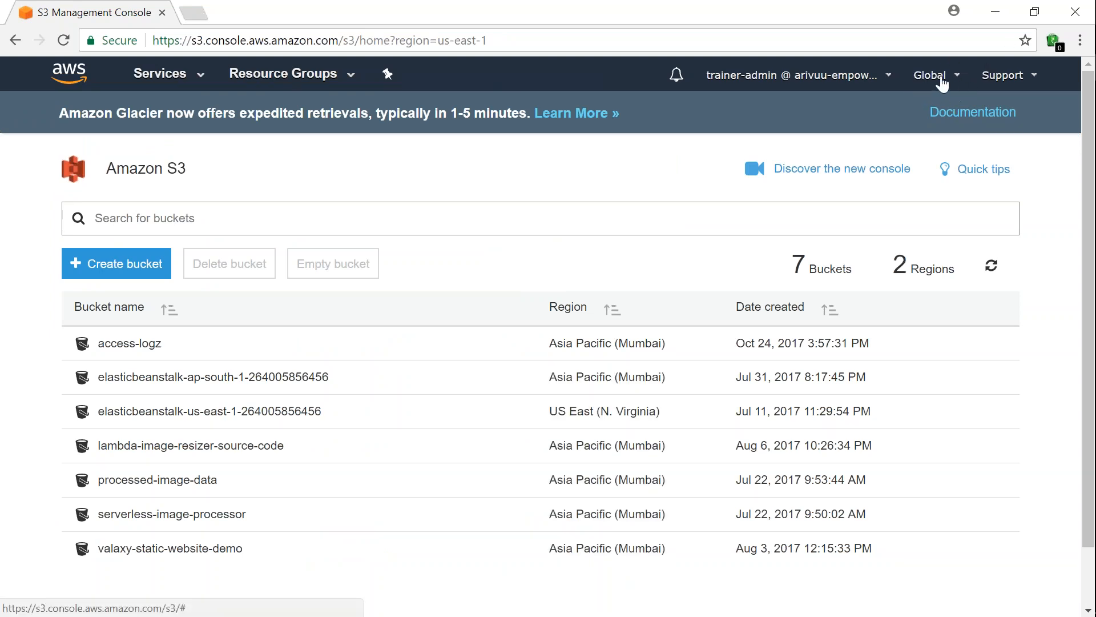
{"action": "left_click", "coordinate": [947, 77]}
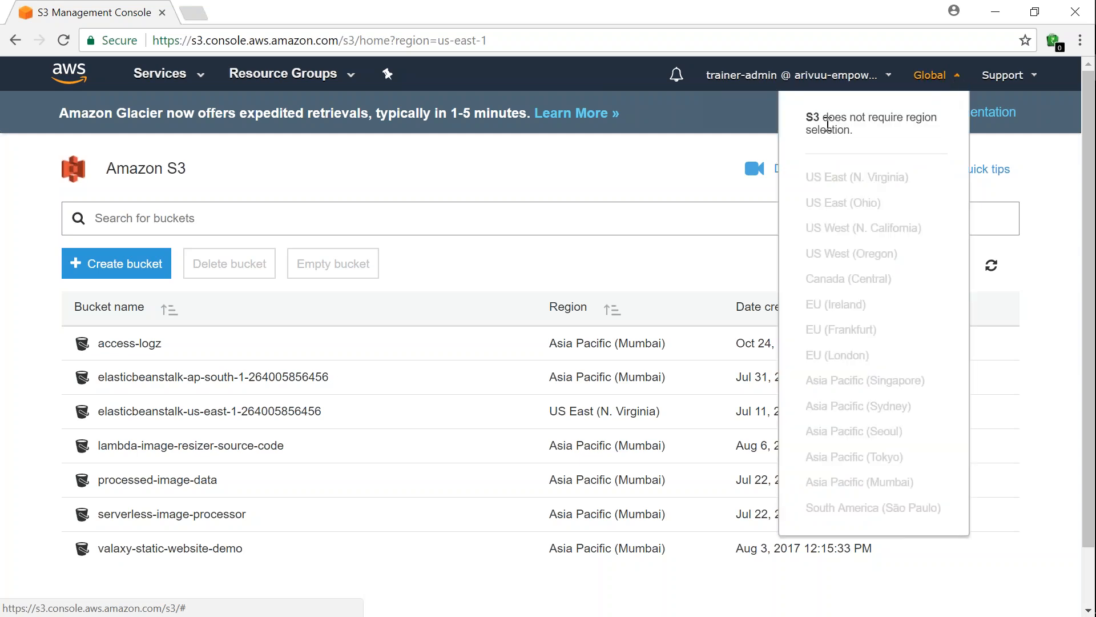
{"action": "left_click_drag", "start_coordinate": [809, 117], "coordinate": [860, 132]}
{"action": "left_click", "coordinate": [860, 146]}
{"action": "left_click", "coordinate": [688, 224]}
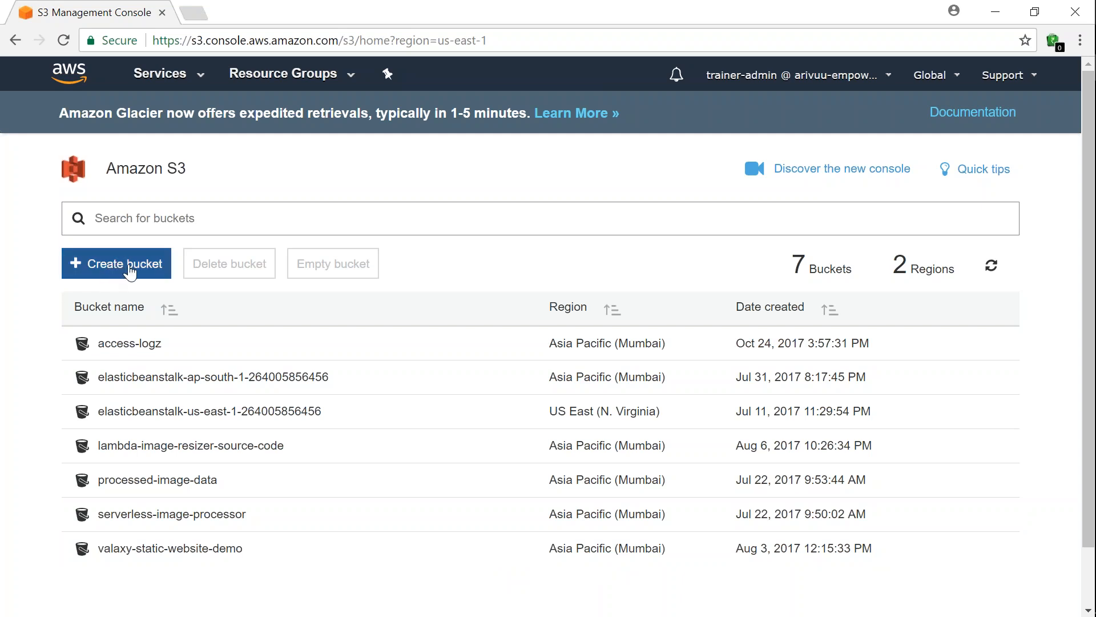
Start creating a new bucket and try to use "logs" as its name
{"action": "left_click", "coordinate": [130, 272]}
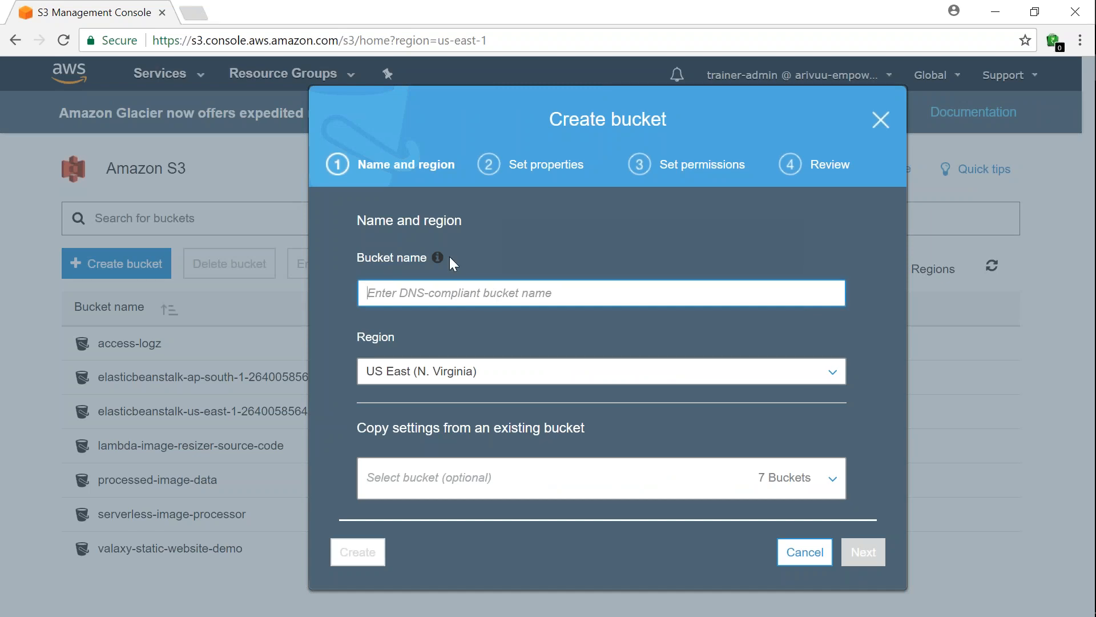
{"action": "mouse_move", "coordinate": [438, 258]}
{"action": "type", "text": "logs"}
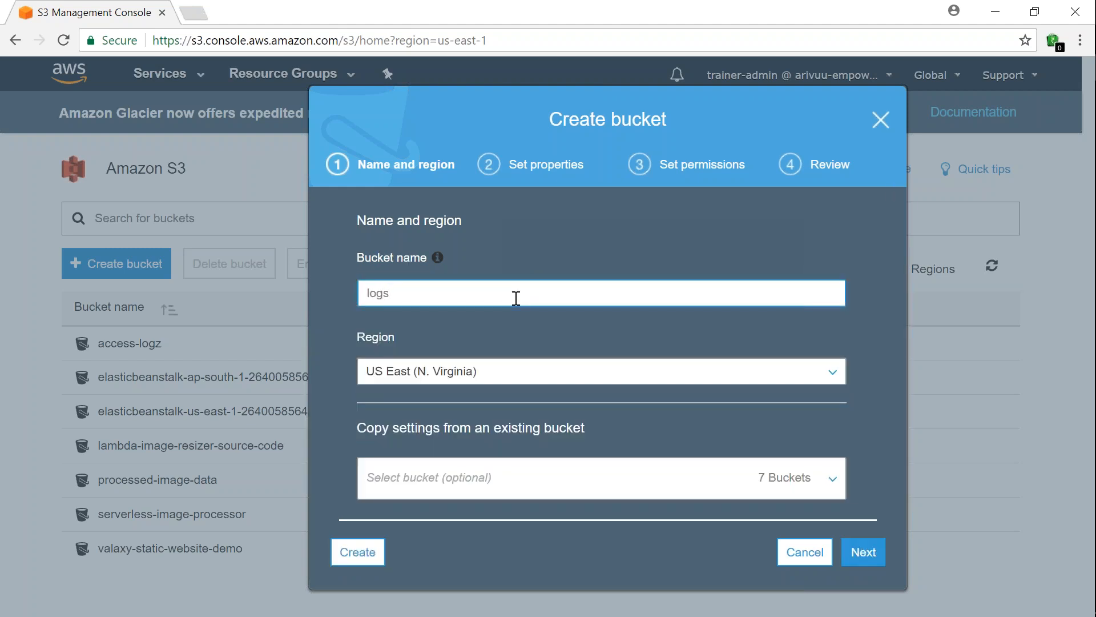
{"action": "left_click", "coordinate": [861, 557]}
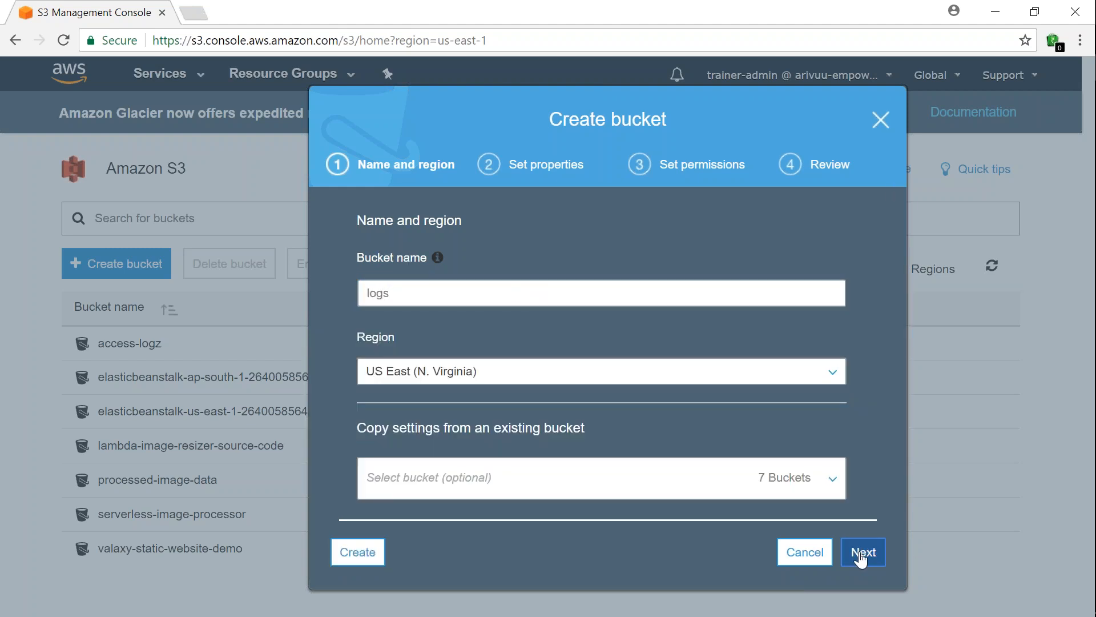
{"action": "left_click_drag", "start_coordinate": [375, 347], "coordinate": [547, 358]}
{"action": "left_click", "coordinate": [454, 350]}
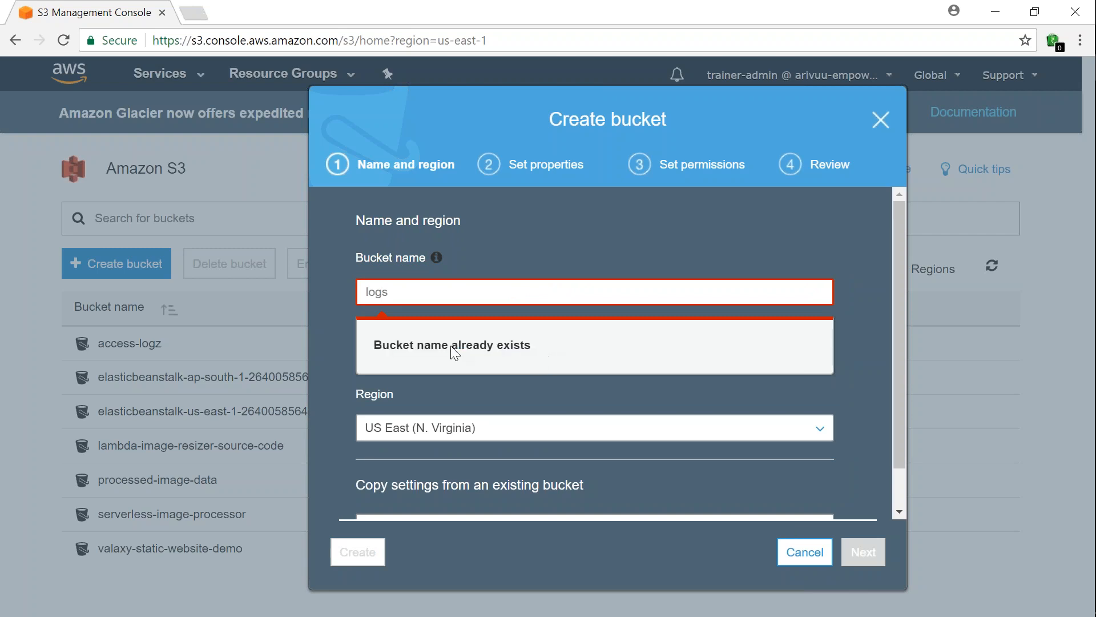
Name the bucket valaxy-infotech-s3-demo-buckets, keep the region US East (N. Virginia), and continue to the bucket properties
{"action": "key", "text": "ctrl+a"}
{"action": "type", "text": "valaxy-"}
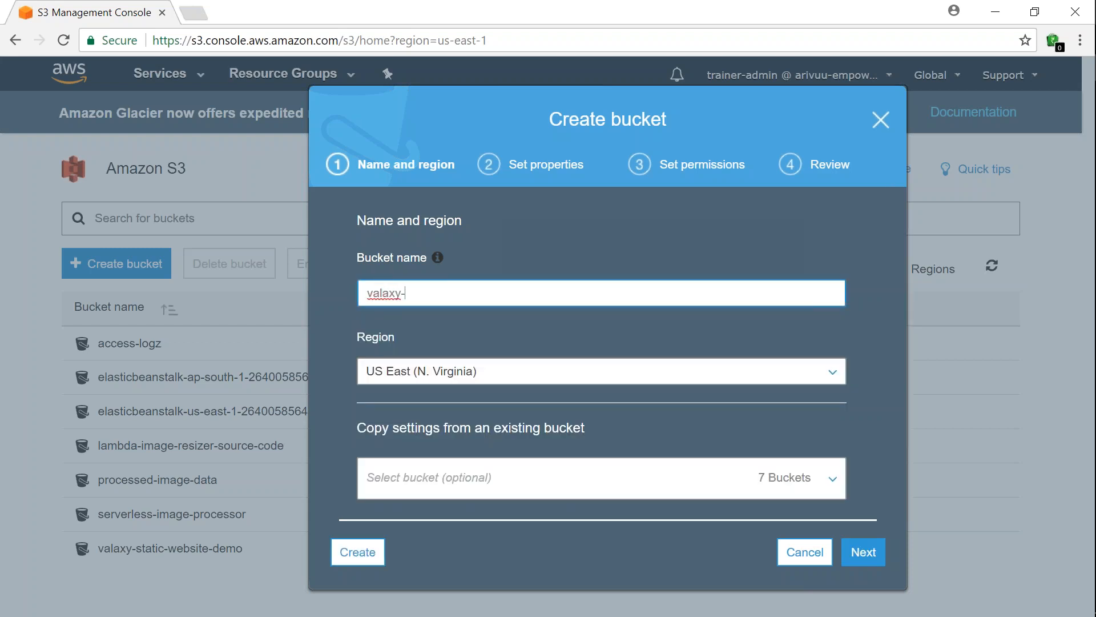
{"action": "type", "text": "infotech-s3-demo"}
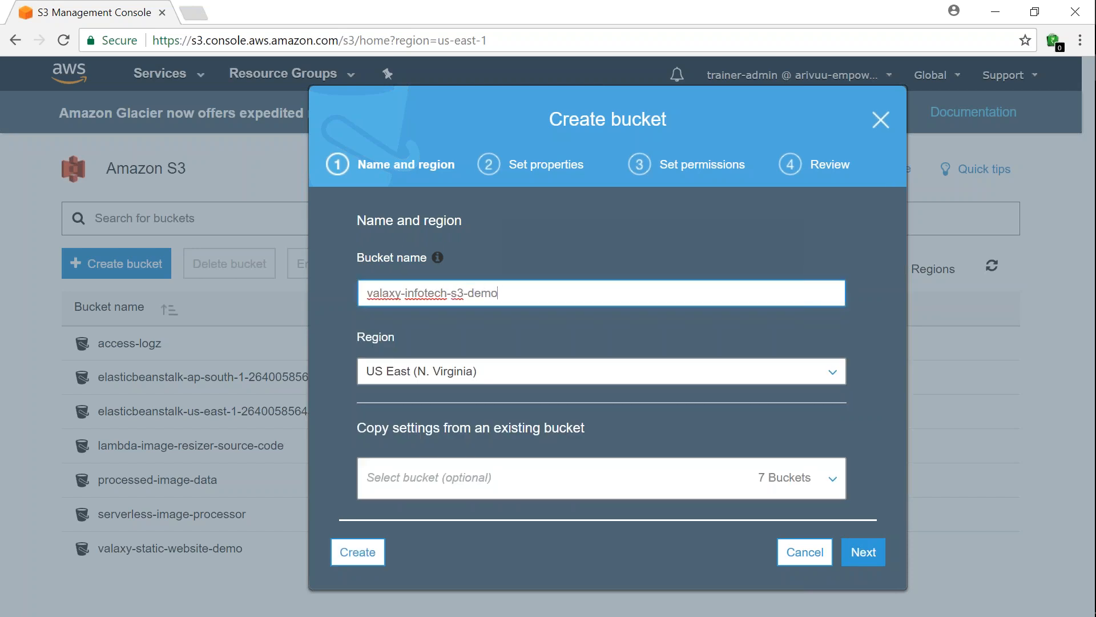
{"action": "type", "text": "-buckets"}
{"action": "left_click", "coordinate": [442, 377]}
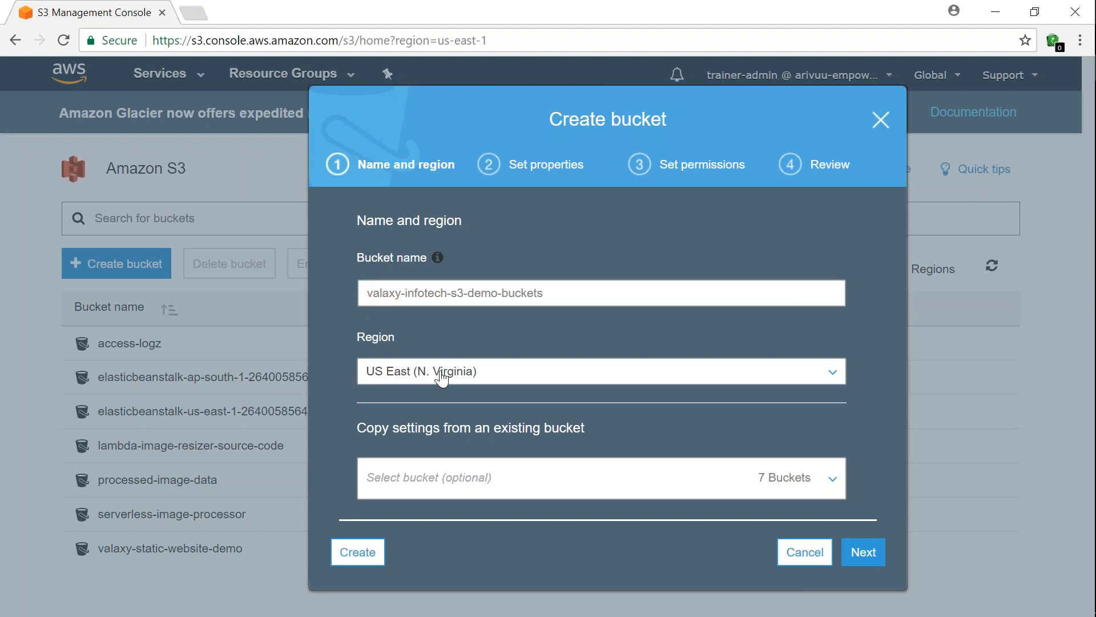
{"action": "scroll", "coordinate": [481, 466], "scroll_direction": "down", "scroll_amount": 4}
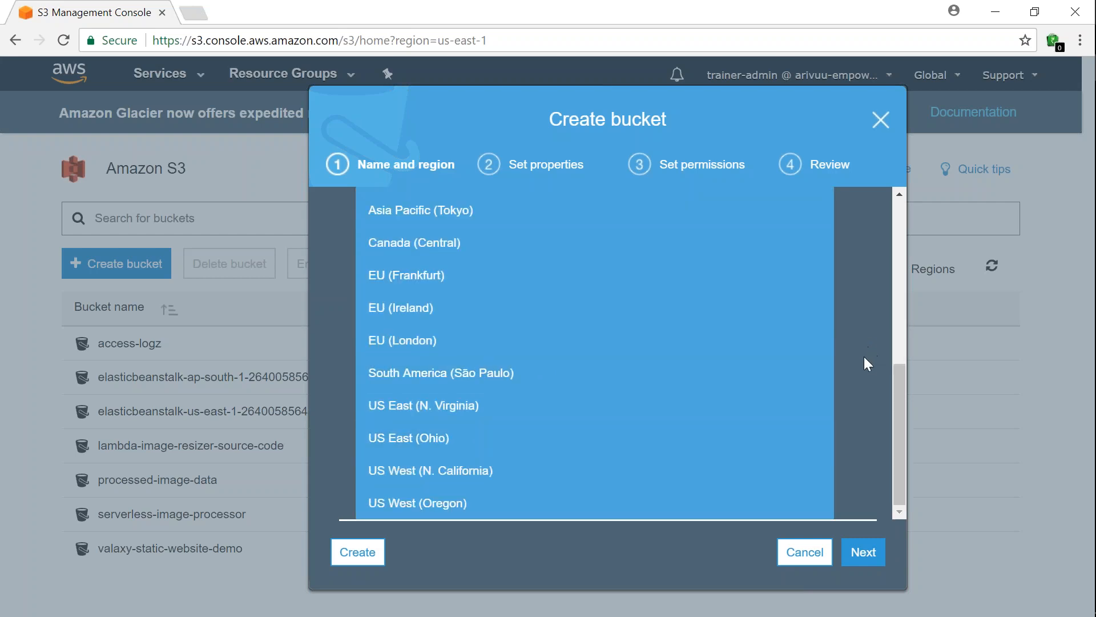
{"action": "left_click", "coordinate": [816, 406]}
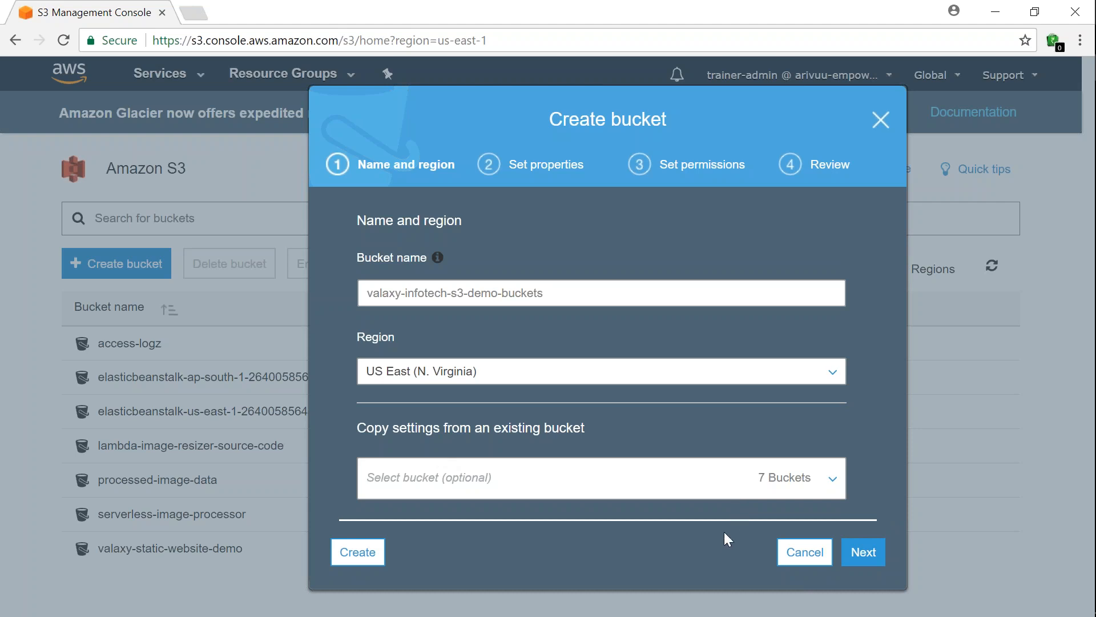
{"action": "left_click_drag", "start_coordinate": [367, 428], "coordinate": [559, 428]}
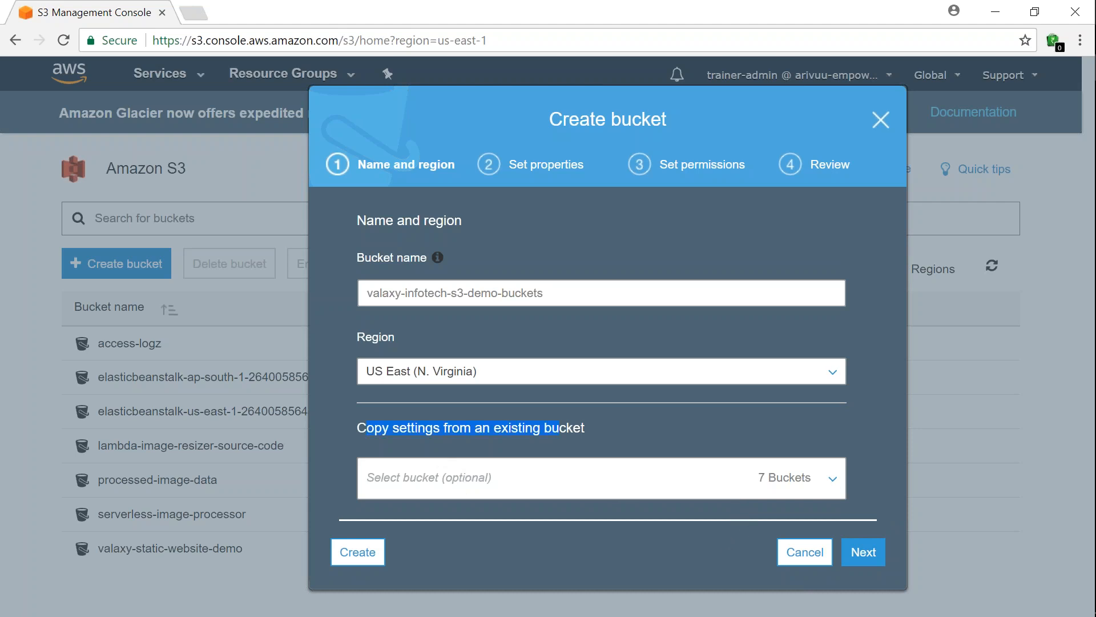
{"action": "left_click", "coordinate": [620, 432]}
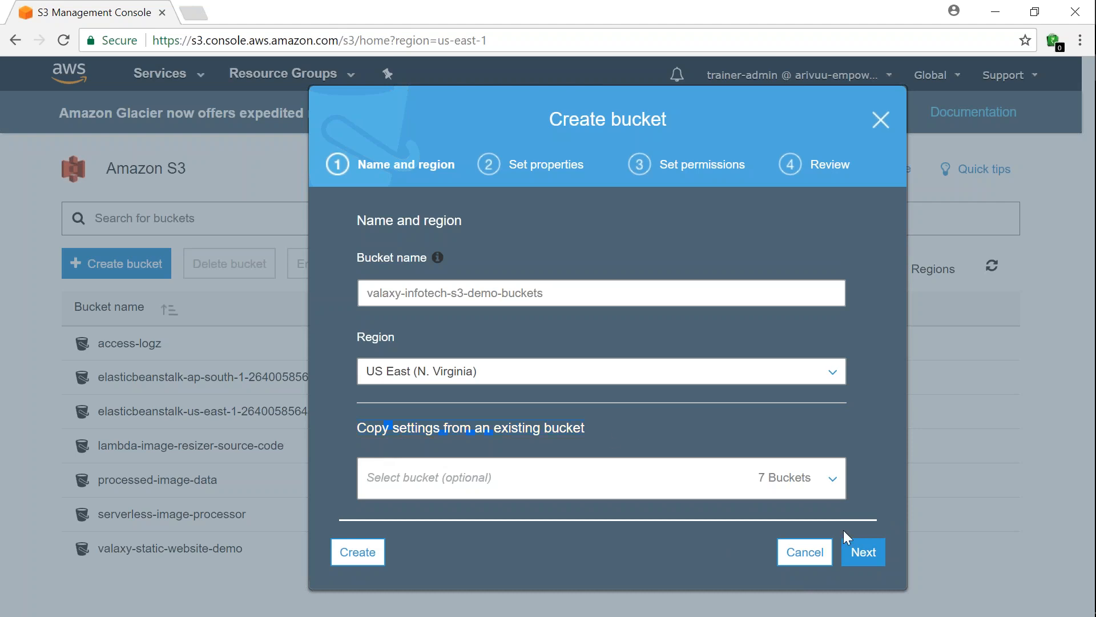
{"action": "left_click", "coordinate": [864, 556]}
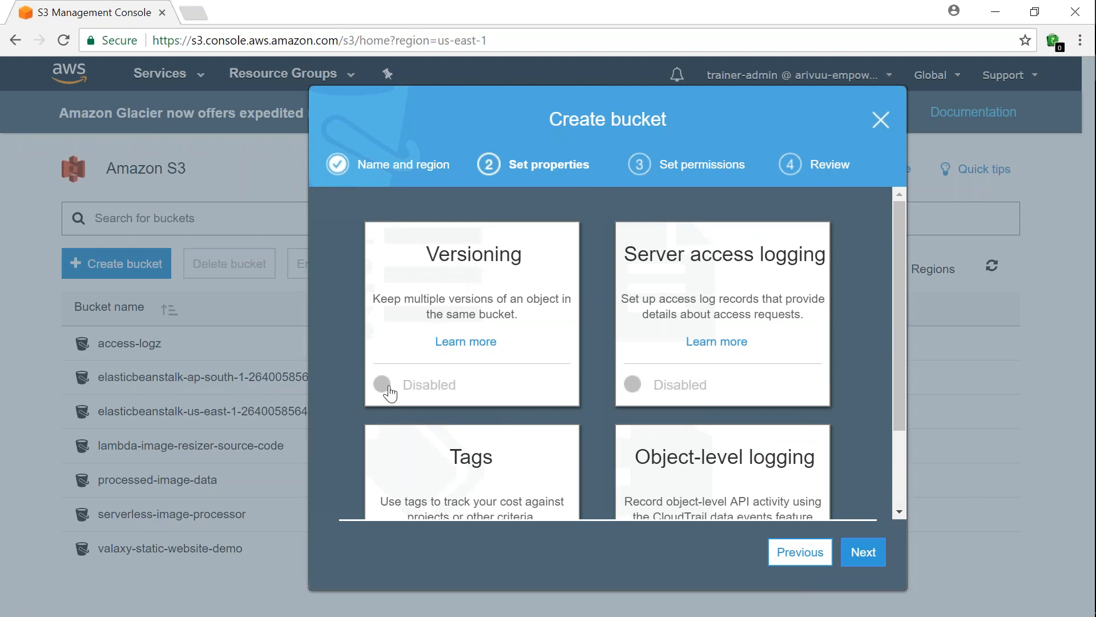
Enable versioning for the new bucket and save the setting
{"action": "left_click", "coordinate": [462, 265]}
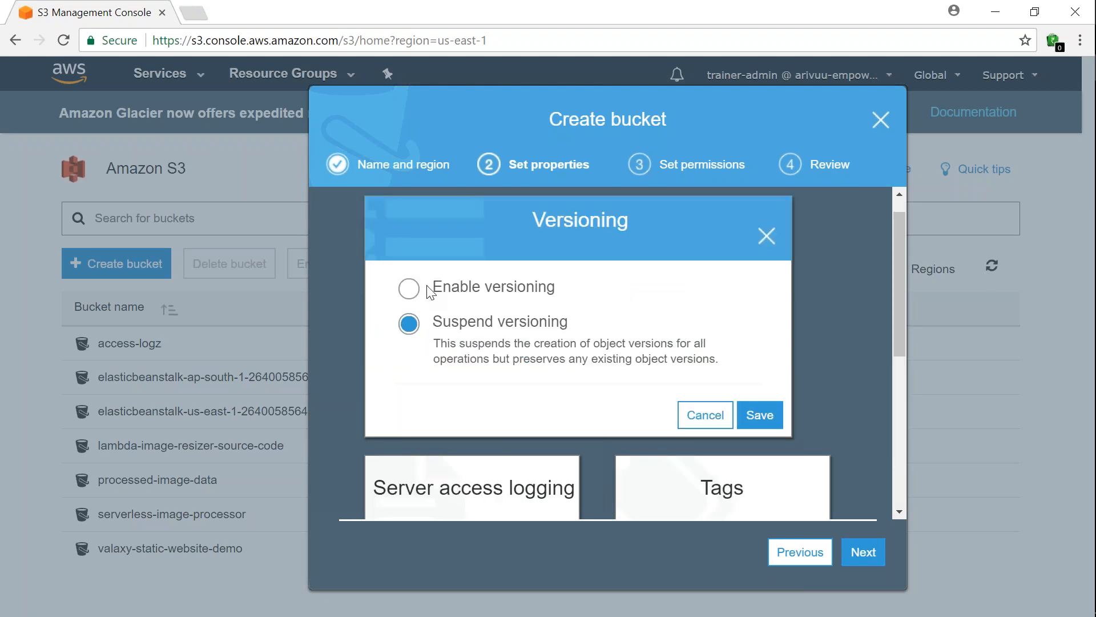
{"action": "left_click", "coordinate": [411, 292]}
{"action": "left_click", "coordinate": [760, 415]}
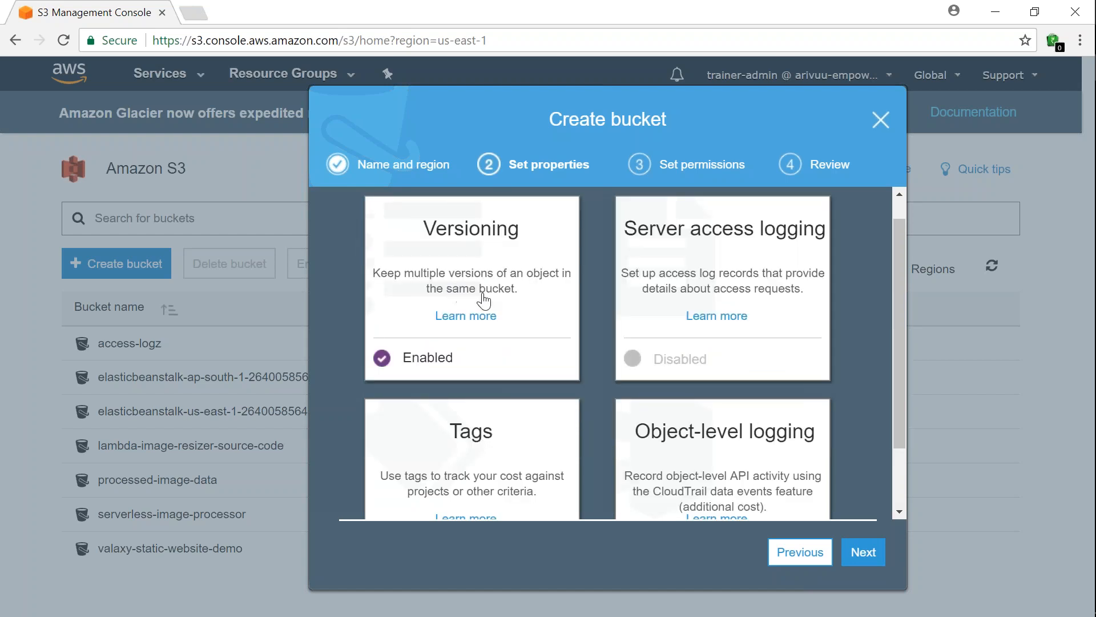
Enable server access logging with valaxy-infotech-s3-demo-buckets as the target bucket
{"action": "left_click", "coordinate": [720, 255]}
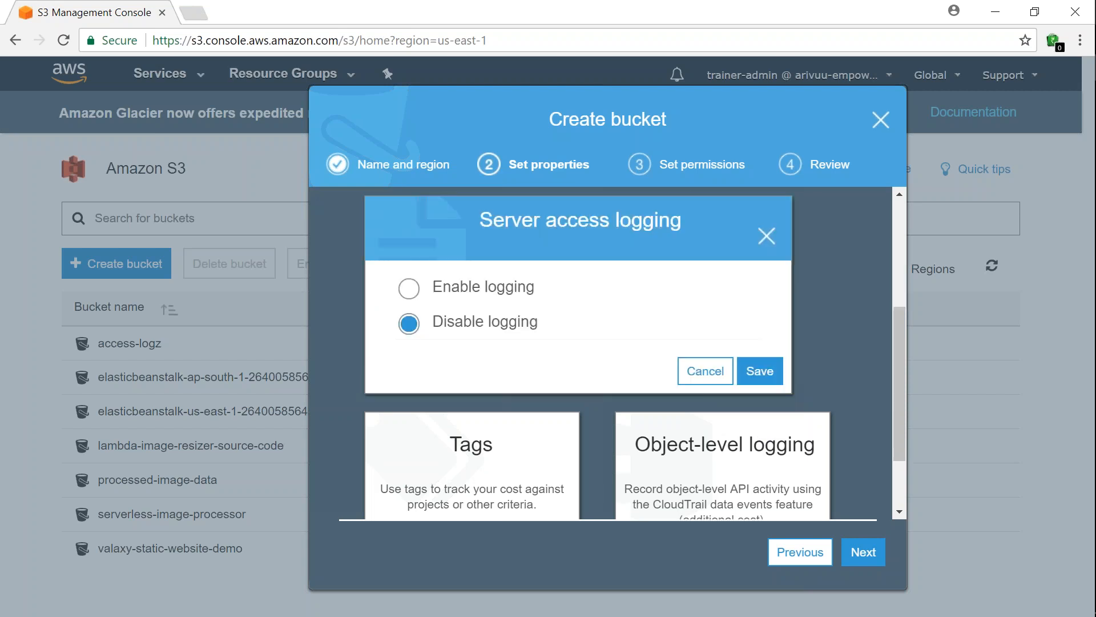
{"action": "left_click", "coordinate": [410, 290]}
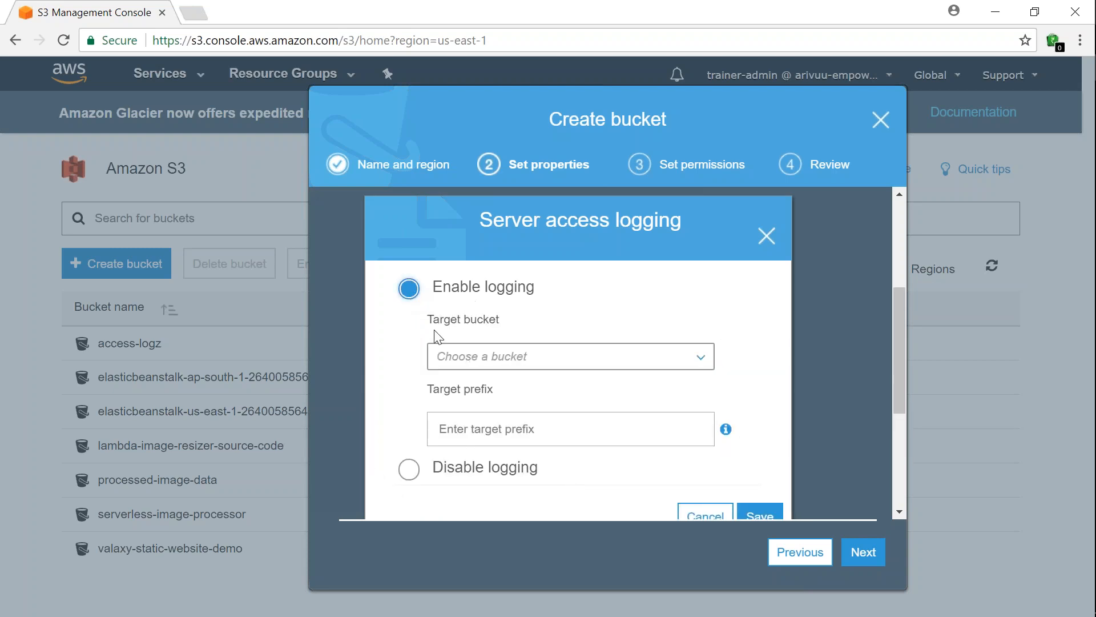
{"action": "double_click", "coordinate": [435, 321]}
{"action": "left_click_drag", "start_coordinate": [510, 322], "coordinate": [556, 315]}
{"action": "left_click", "coordinate": [557, 315]}
{"action": "left_click", "coordinate": [447, 428]}
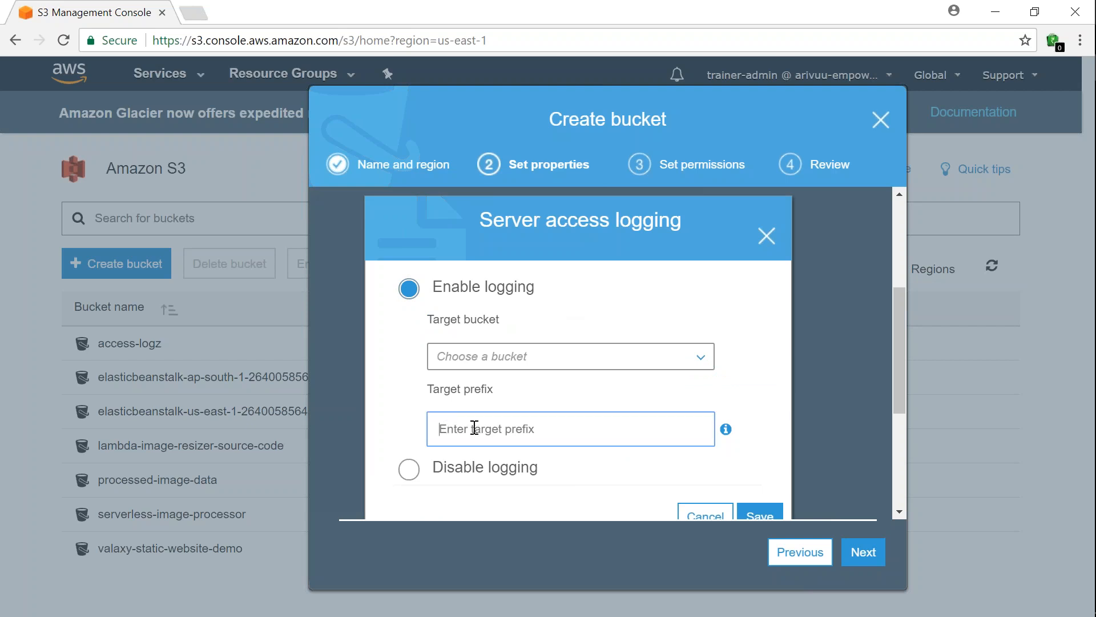
{"action": "left_click", "coordinate": [701, 359]}
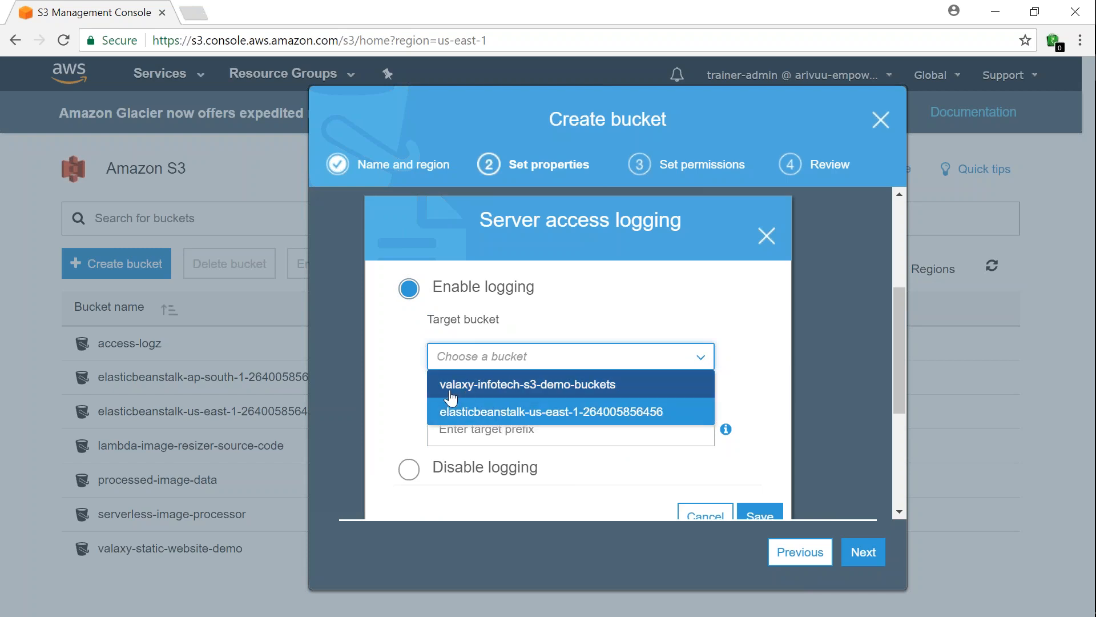
{"action": "left_click", "coordinate": [530, 385]}
Enter "logs-" as the target prefix for the access logs and save the server access logging settings
{"action": "left_click", "coordinate": [503, 429]}
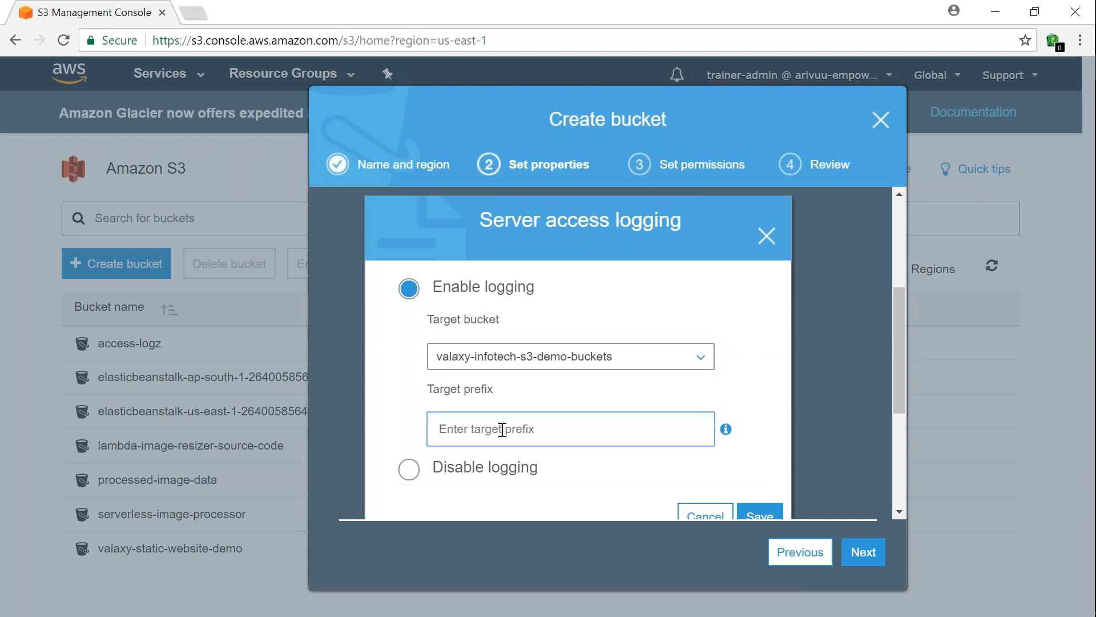
{"action": "type", "text": "logs-"}
{"action": "left_click_drag", "start_coordinate": [472, 435], "coordinate": [416, 440]}
{"action": "left_click", "coordinate": [473, 434]}
{"action": "key", "text": "ctrl+a"}
{"action": "scroll", "coordinate": [756, 427], "scroll_direction": "down", "scroll_amount": 1}
{"action": "left_click", "coordinate": [759, 433]}
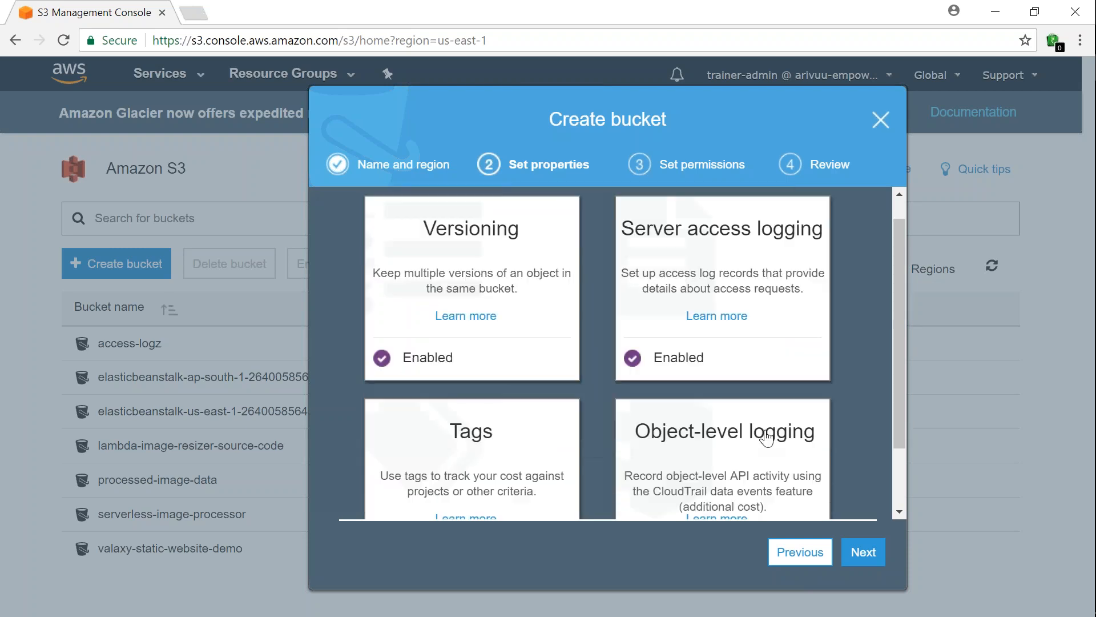
Add a tag to the bucket with the key Name and the value Demo-Bucket, and save it
{"action": "scroll", "coordinate": [580, 444], "scroll_direction": "down", "scroll_amount": 1}
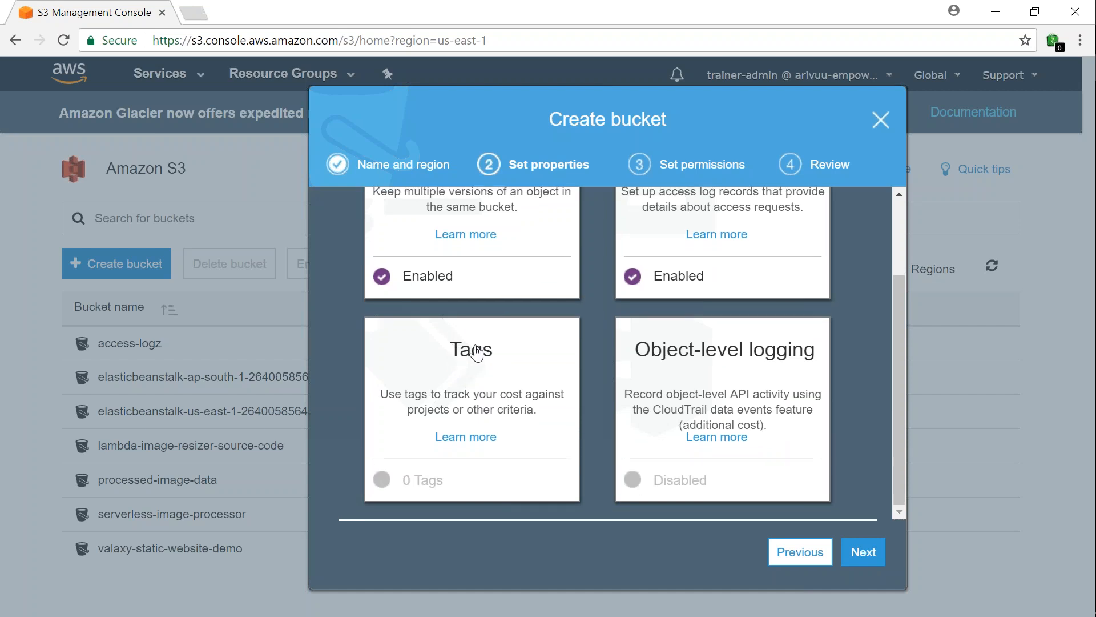
{"action": "left_click", "coordinate": [501, 377]}
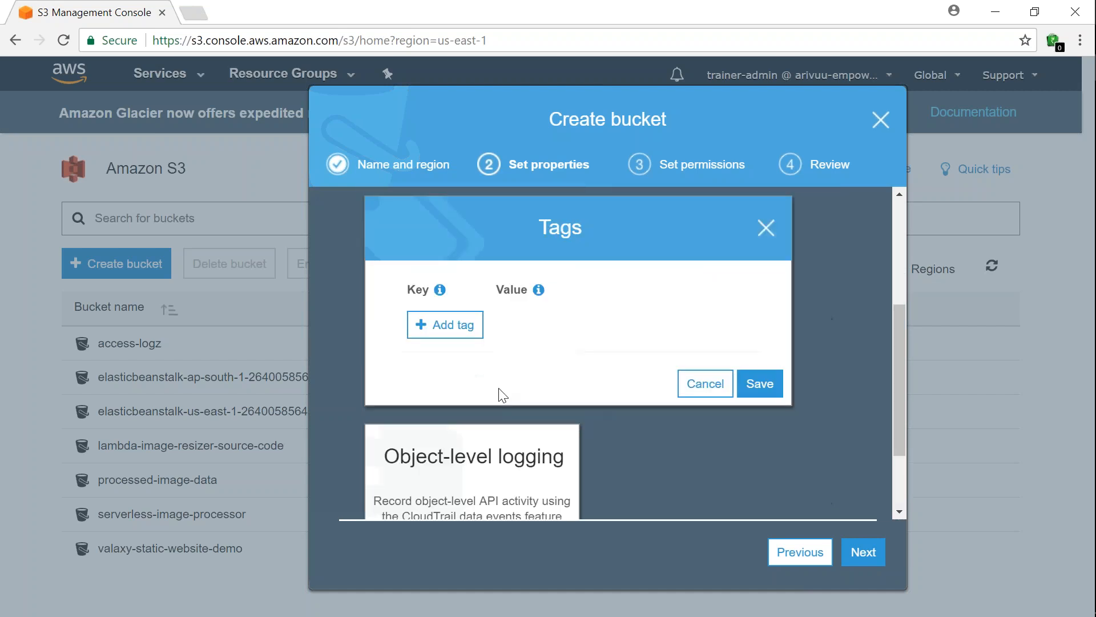
{"action": "left_click", "coordinate": [460, 325]}
{"action": "left_click", "coordinate": [479, 320]}
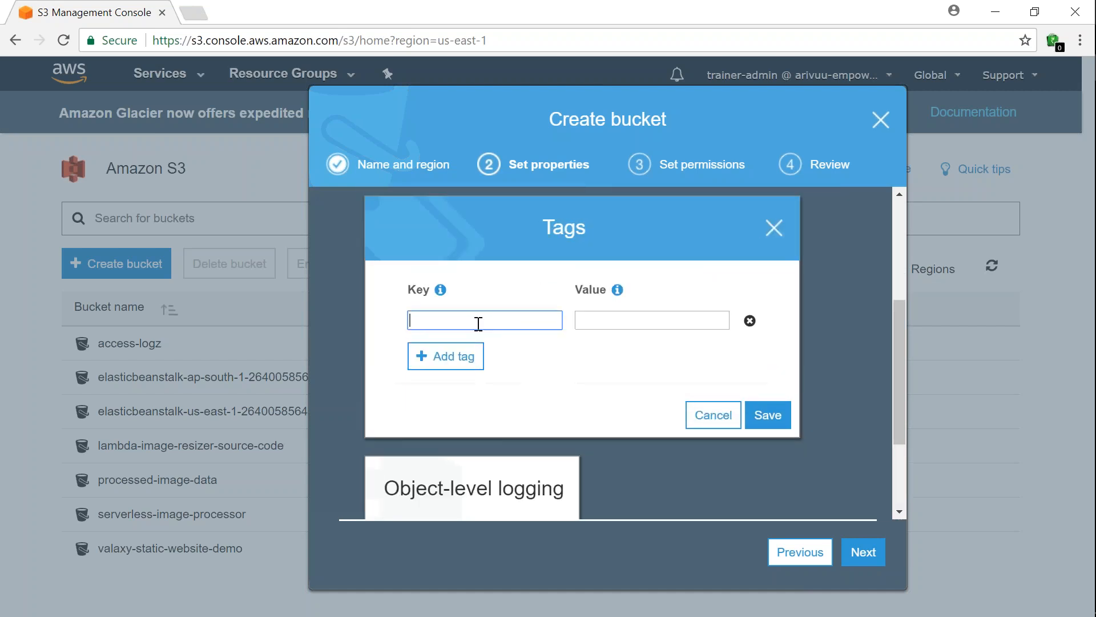
{"action": "type", "text": "Nam"}
{"action": "type", "text": "D"}
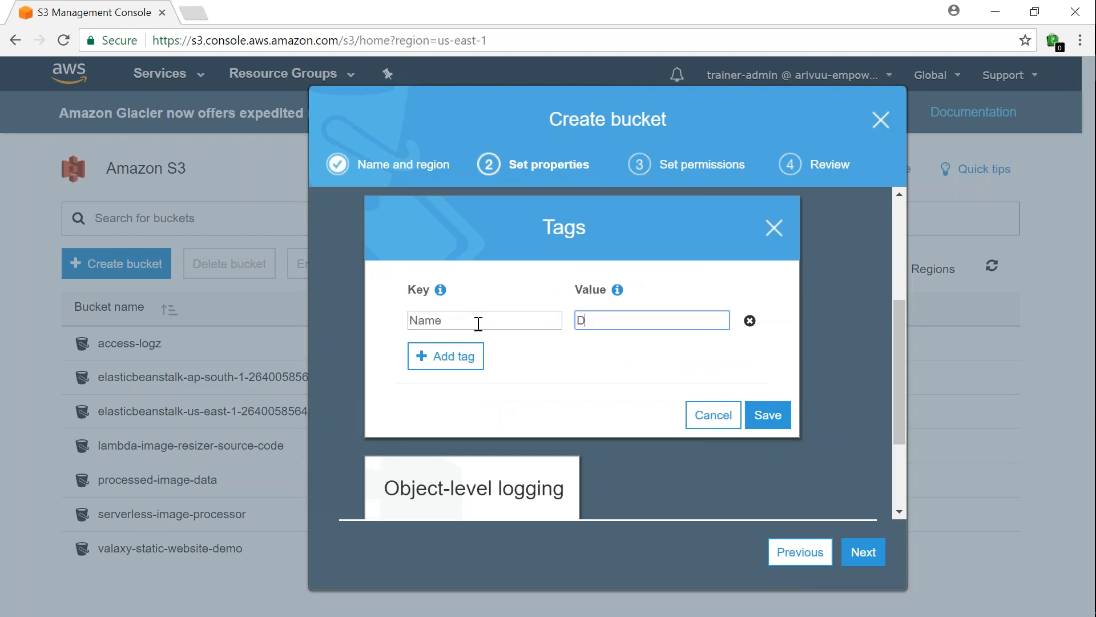
{"action": "type", "text": "emo-Bucket"}
{"action": "left_click", "coordinate": [762, 414]}
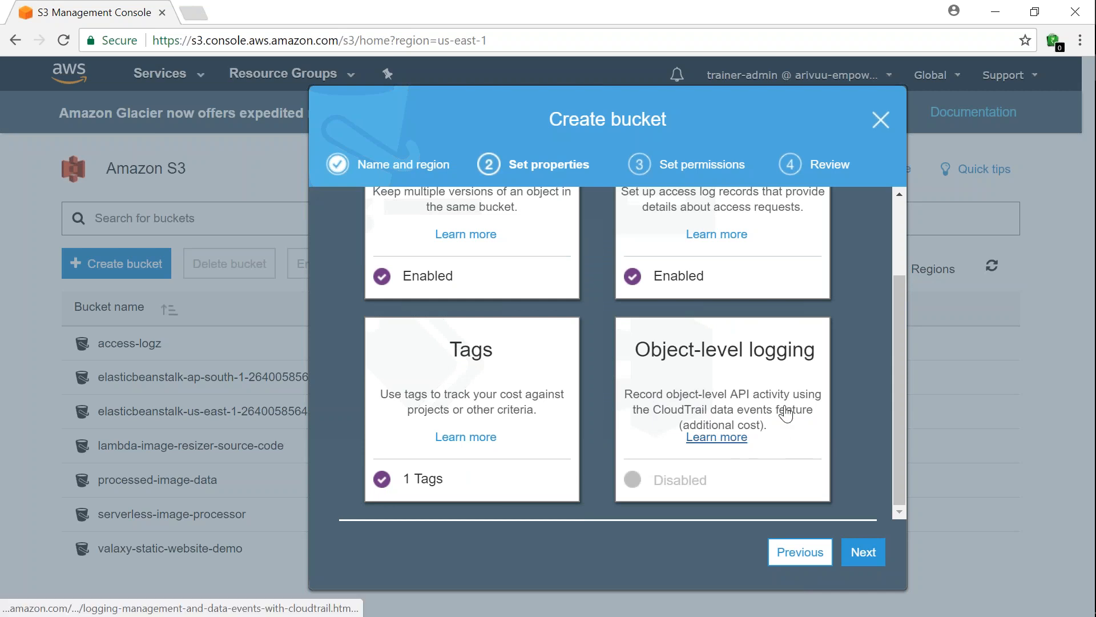
Examine the object-level logging options, including the CloudTrail trail and event choices, and close them without changes
{"action": "left_click_drag", "start_coordinate": [684, 425], "coordinate": [760, 428]}
{"action": "left_click", "coordinate": [760, 433]}
{"action": "scroll", "coordinate": [756, 429], "scroll_direction": "down", "scroll_amount": 1}
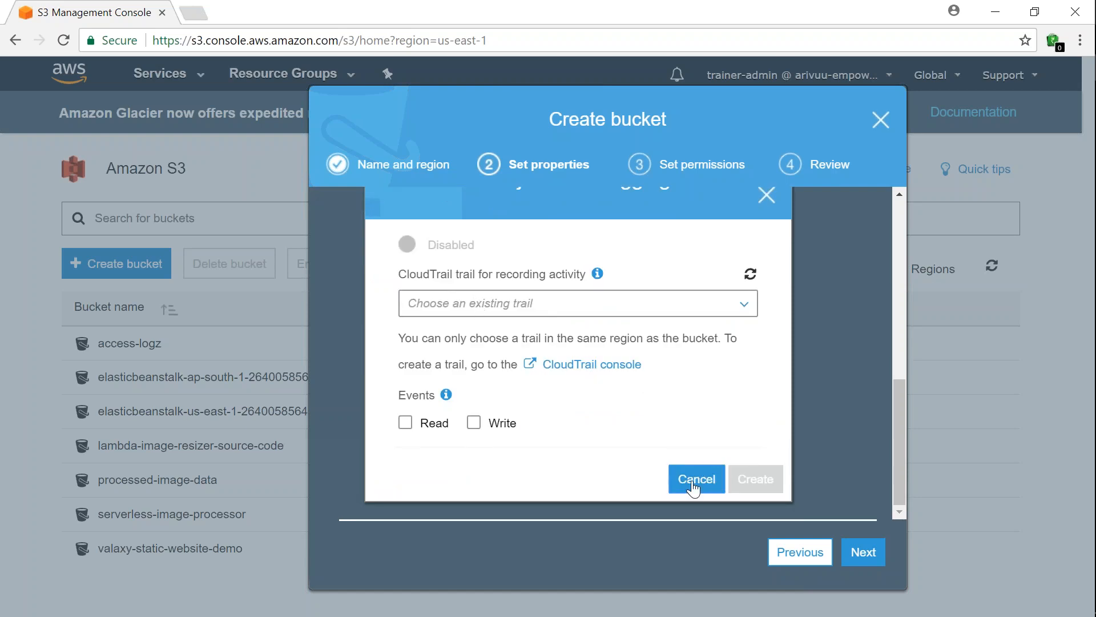
{"action": "scroll", "coordinate": [820, 457], "scroll_direction": "up", "scroll_amount": 2}
{"action": "scroll", "coordinate": [820, 454], "scroll_direction": "down", "scroll_amount": 2}
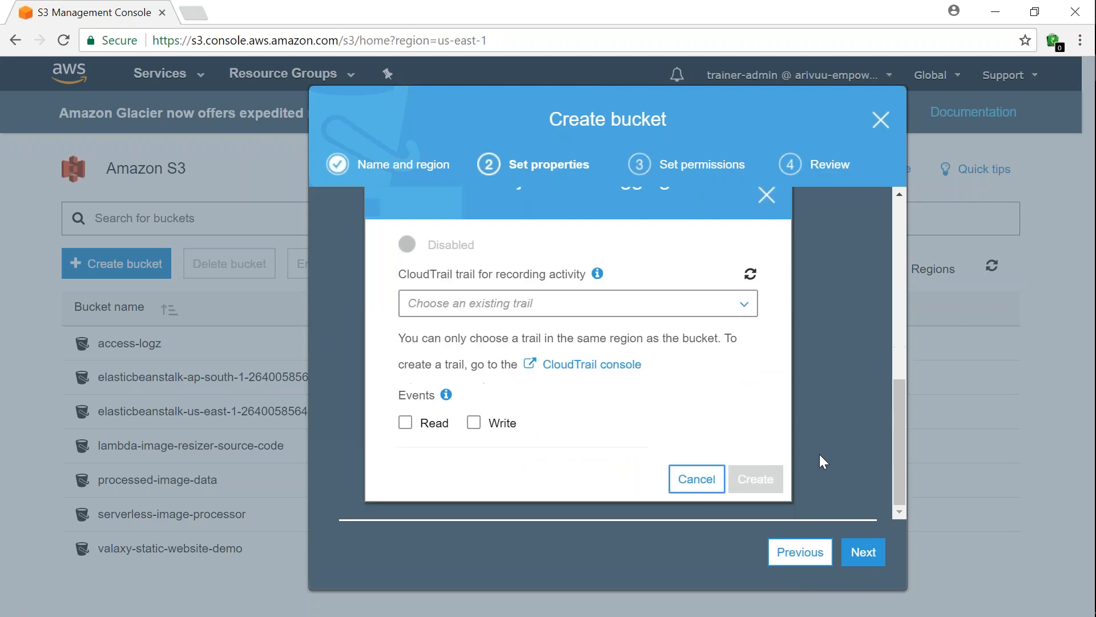
{"action": "left_click", "coordinate": [690, 480]}
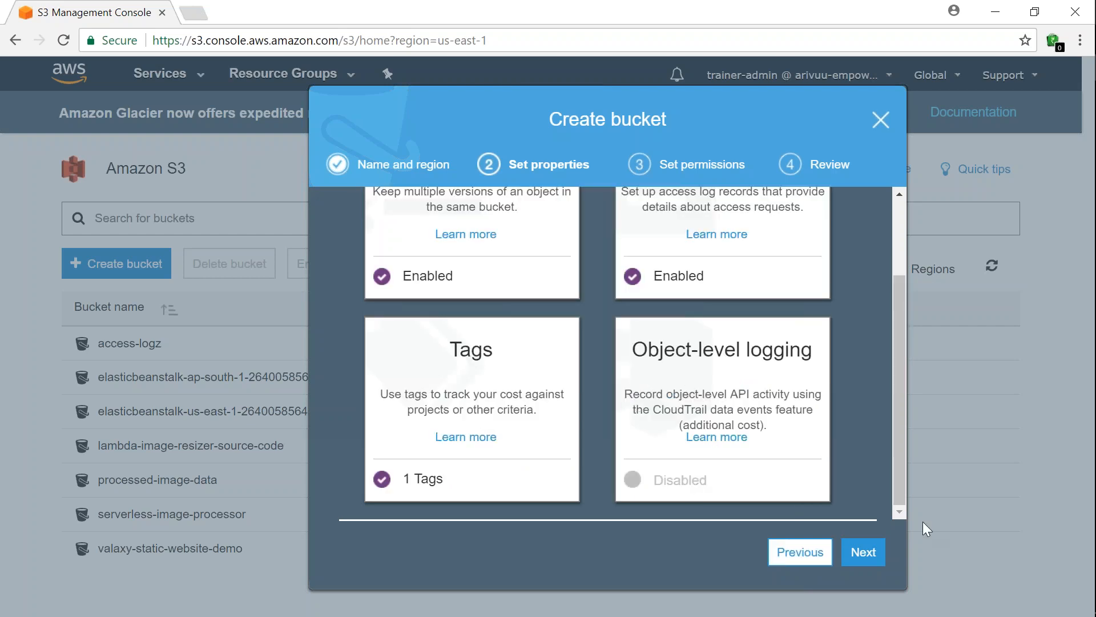
Accept the bucket properties, keep the default user, public and system permissions, and continue to the review
{"action": "left_click", "coordinate": [861, 551]}
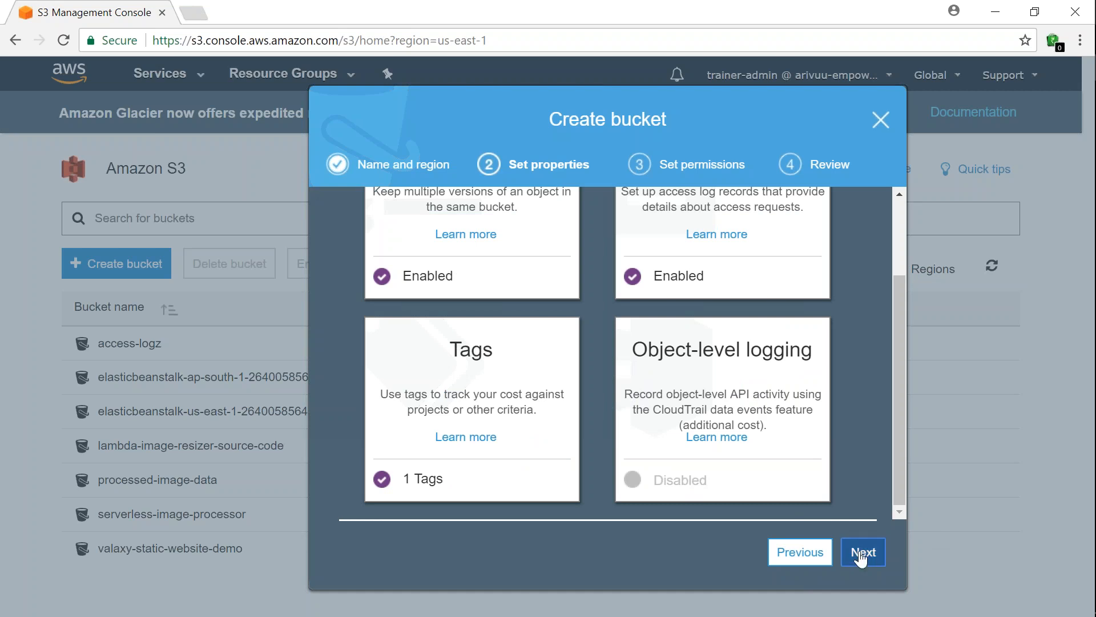
{"action": "scroll", "coordinate": [633, 442], "scroll_direction": "up", "scroll_amount": 2}
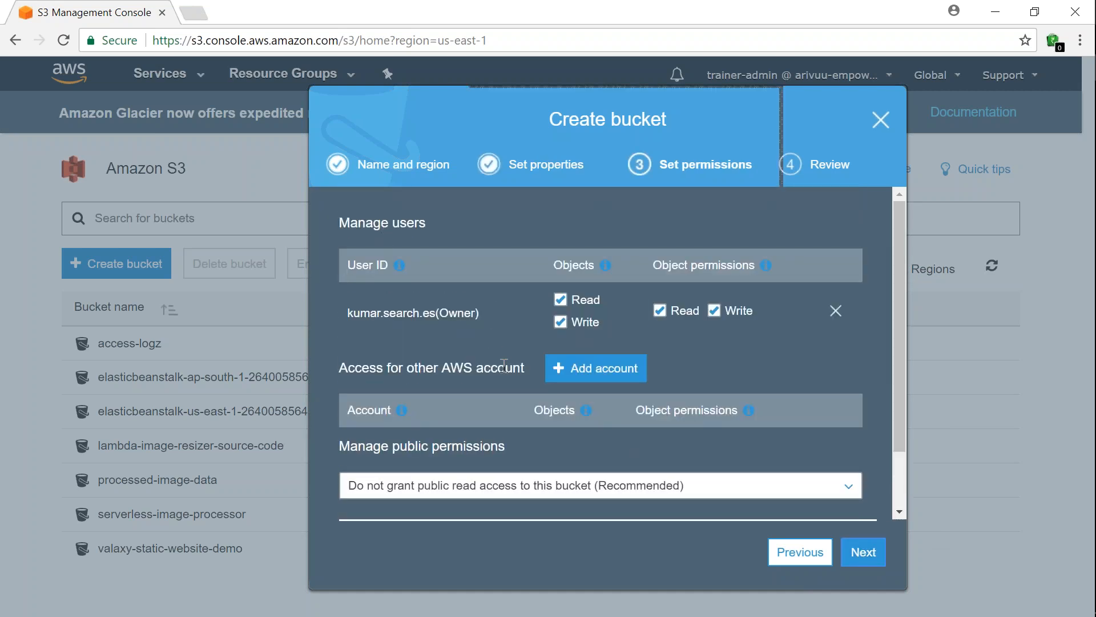
{"action": "scroll", "coordinate": [504, 366], "scroll_direction": "down", "scroll_amount": 2}
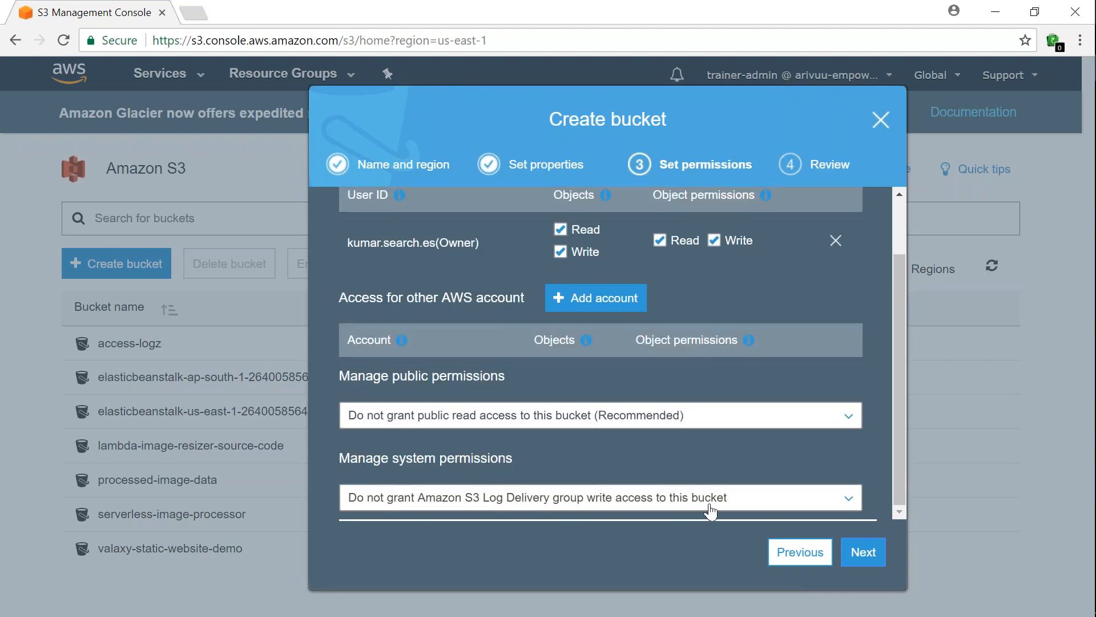
{"action": "left_click", "coordinate": [874, 561]}
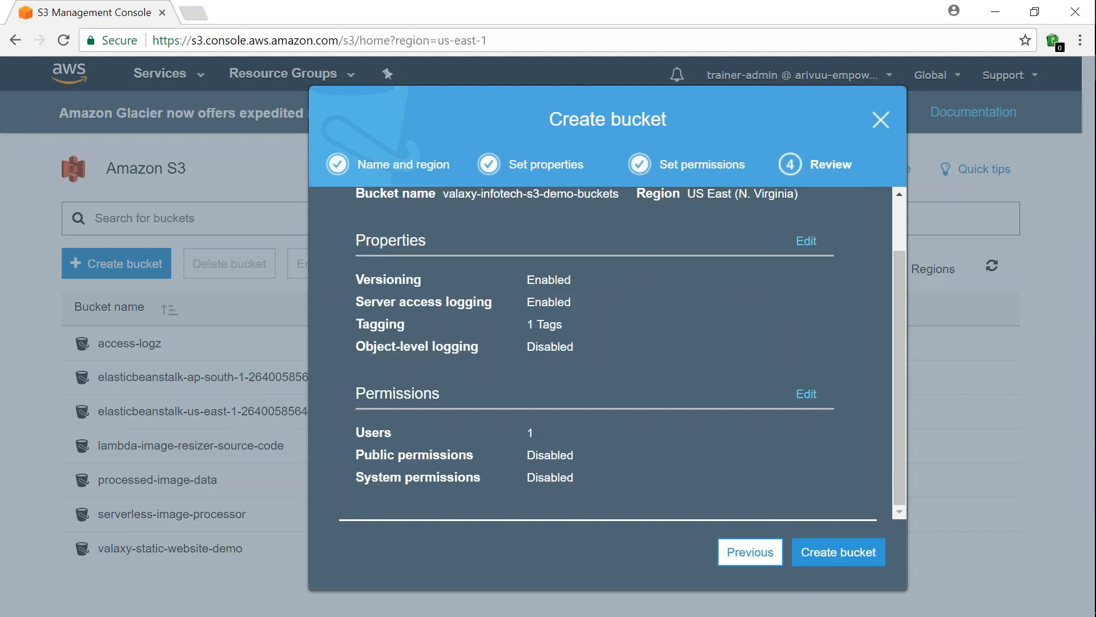
Review the bucket's name, region, versioning, logging, tagging and permission settings in the creation summary
{"action": "scroll", "coordinate": [717, 461], "scroll_direction": "up", "scroll_amount": 2}
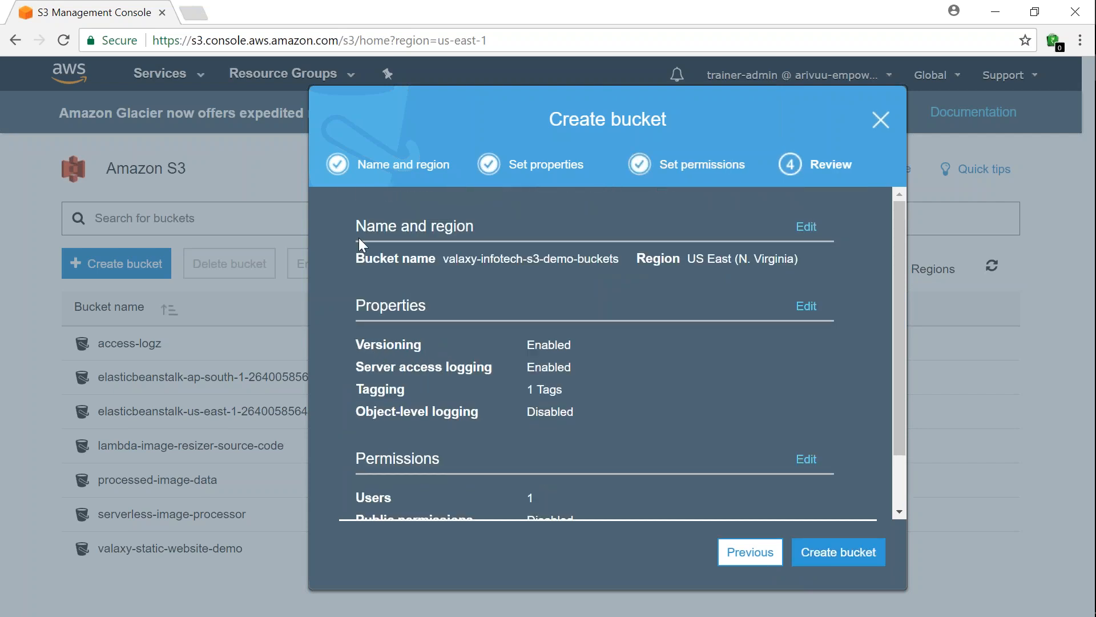
{"action": "left_click_drag", "start_coordinate": [357, 227], "coordinate": [616, 260]}
{"action": "left_click", "coordinate": [447, 262]}
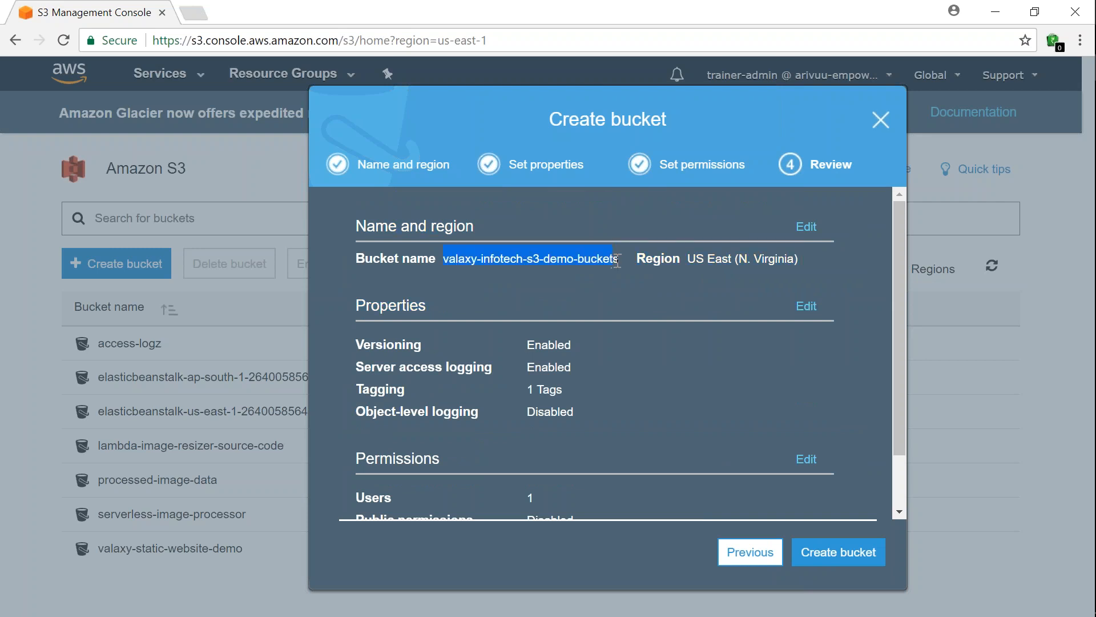
{"action": "left_click_drag", "start_coordinate": [688, 259], "coordinate": [798, 261]}
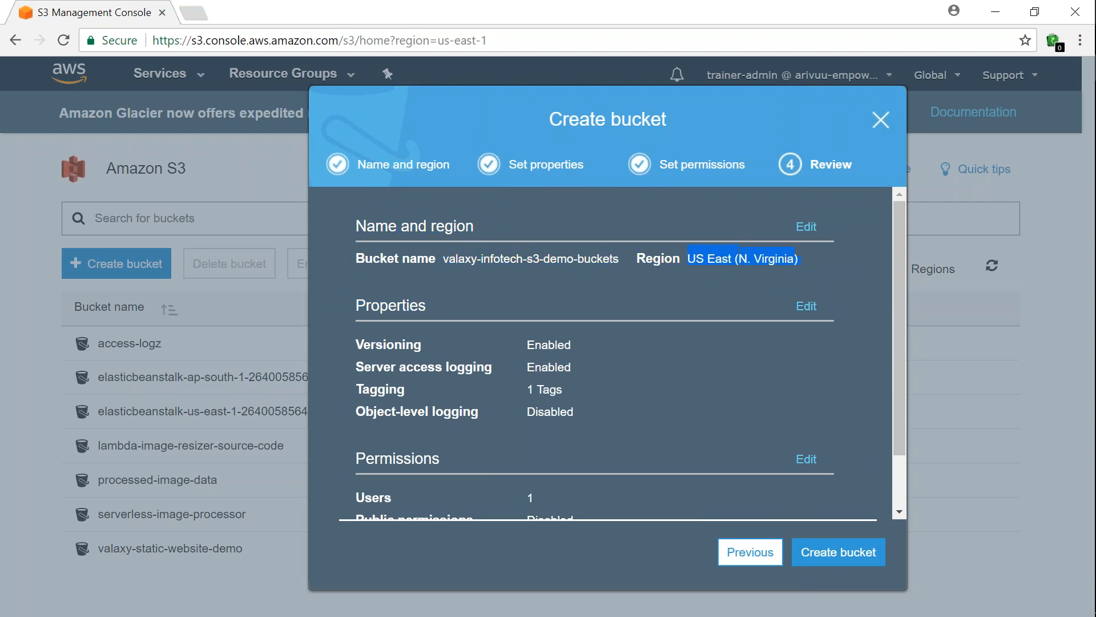
{"action": "double_click", "coordinate": [539, 345]}
{"action": "left_click_drag", "start_coordinate": [531, 370], "coordinate": [564, 389]}
{"action": "scroll", "coordinate": [603, 395], "scroll_direction": "down", "scroll_amount": 2}
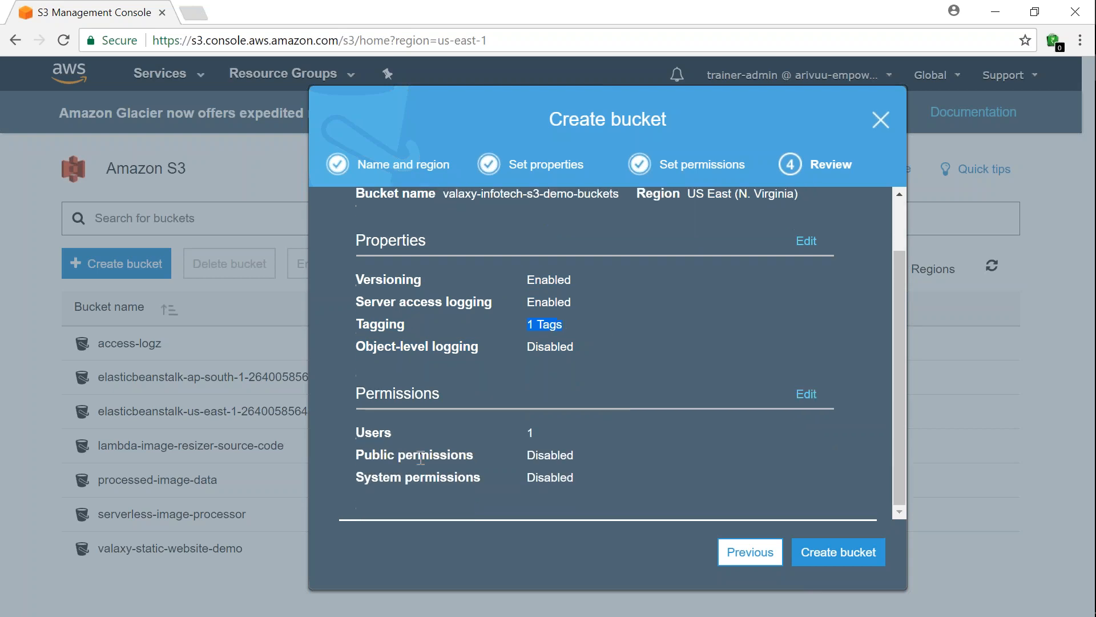
{"action": "left_click_drag", "start_coordinate": [349, 437], "coordinate": [394, 436]}
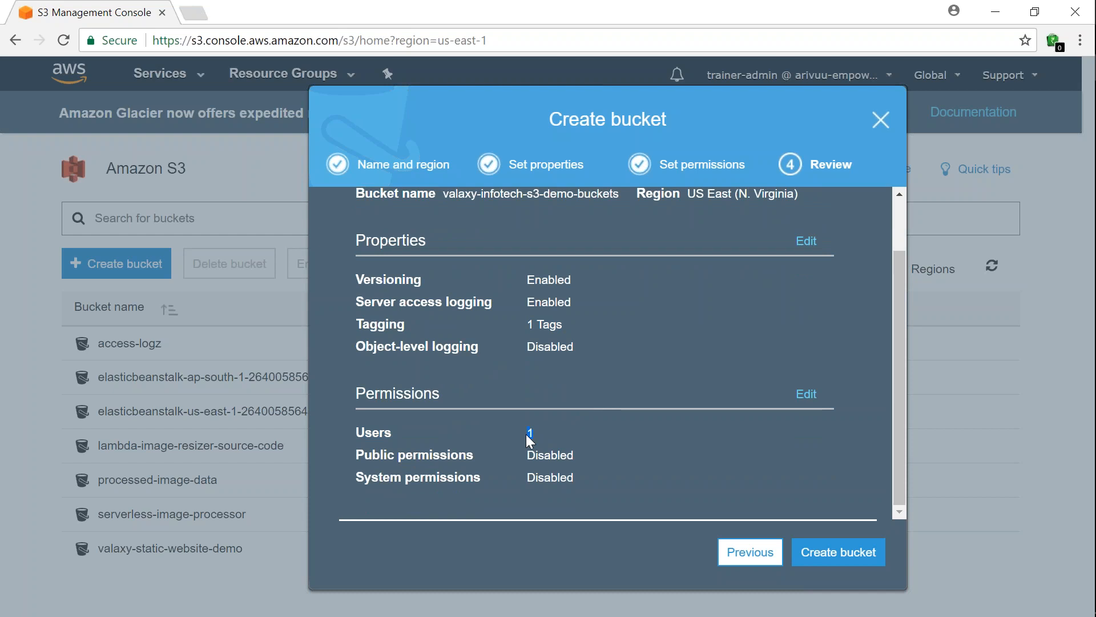
Create the valaxy-infotech-s3-demo-buckets bucket with the reviewed settings
{"action": "left_click", "coordinate": [835, 555]}
{"action": "left_click", "coordinate": [832, 561]}
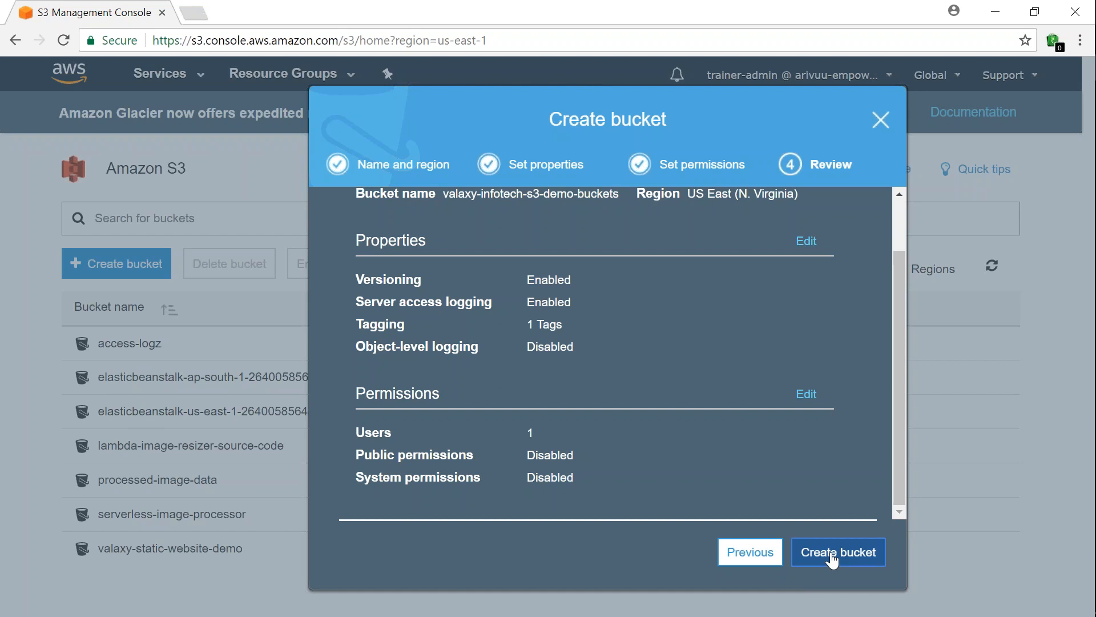
{"action": "left_click_drag", "start_coordinate": [721, 121], "coordinate": [569, 120]}
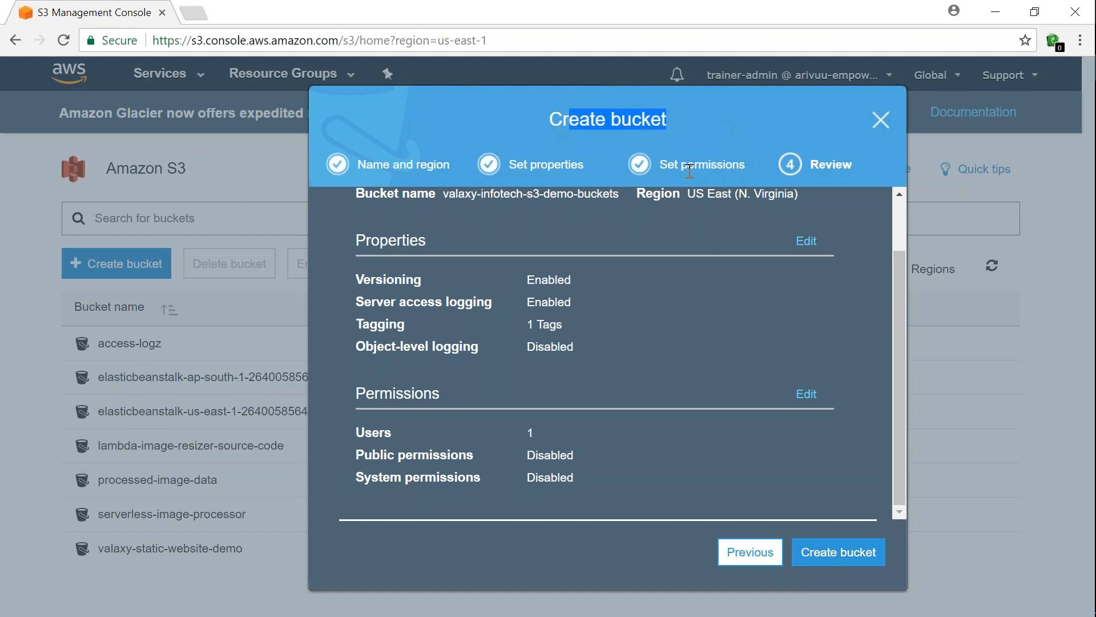
{"action": "left_click", "coordinate": [838, 551]}
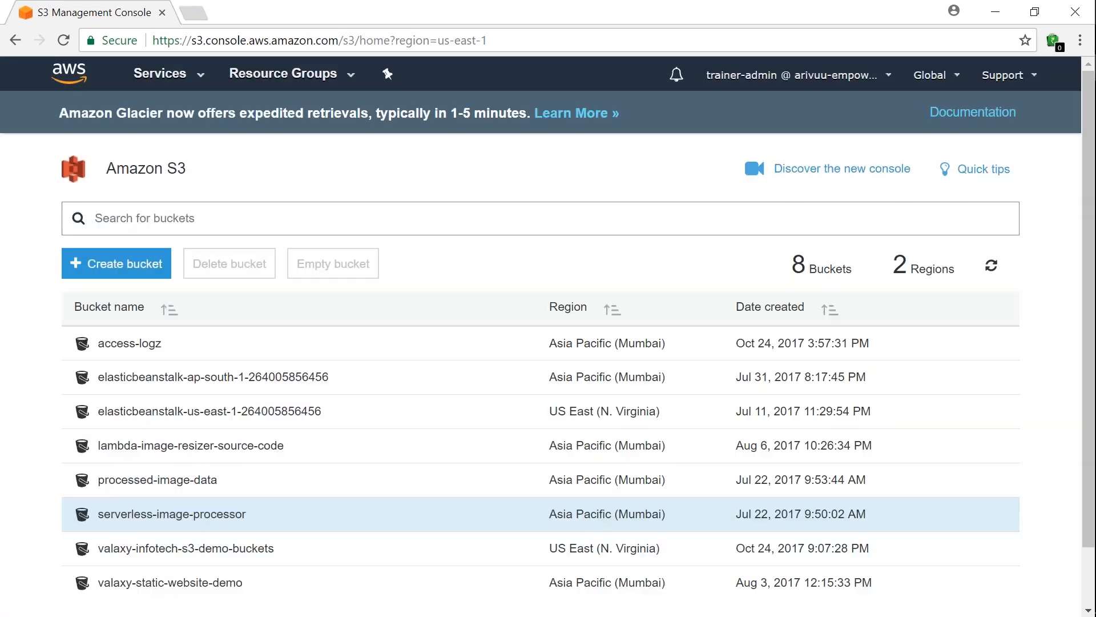
Check the bucket and region totals in the bucket list and open the valaxy-infotech-s3-demo-buckets bucket
{"action": "scroll", "coordinate": [513, 564], "scroll_direction": "down", "scroll_amount": 2}
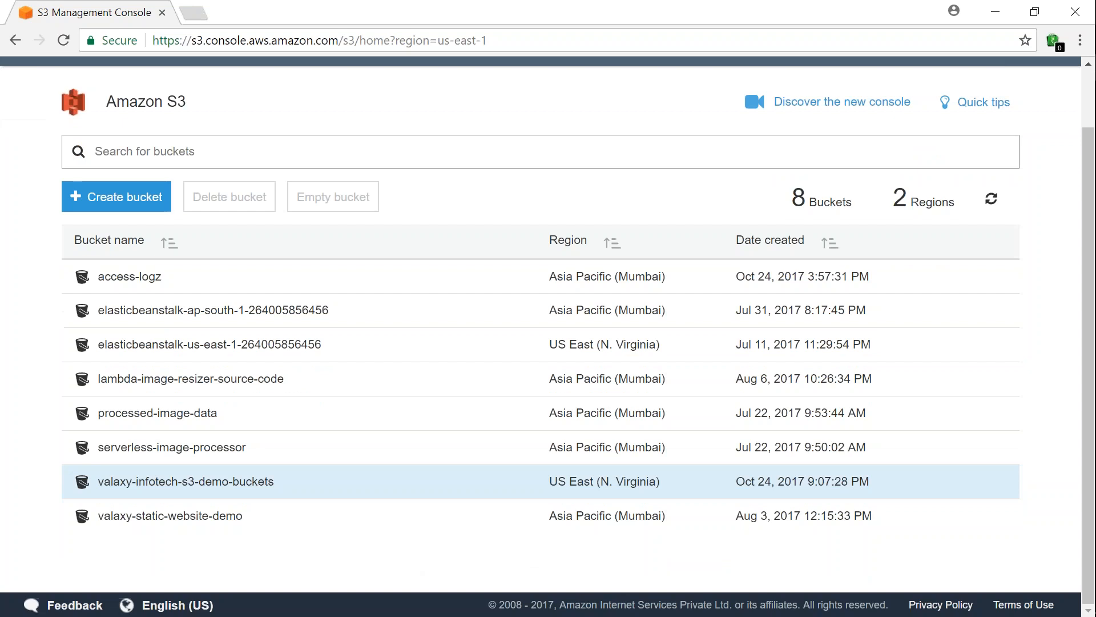
{"action": "left_click_drag", "start_coordinate": [792, 195], "coordinate": [942, 208]}
{"action": "left_click", "coordinate": [862, 209]}
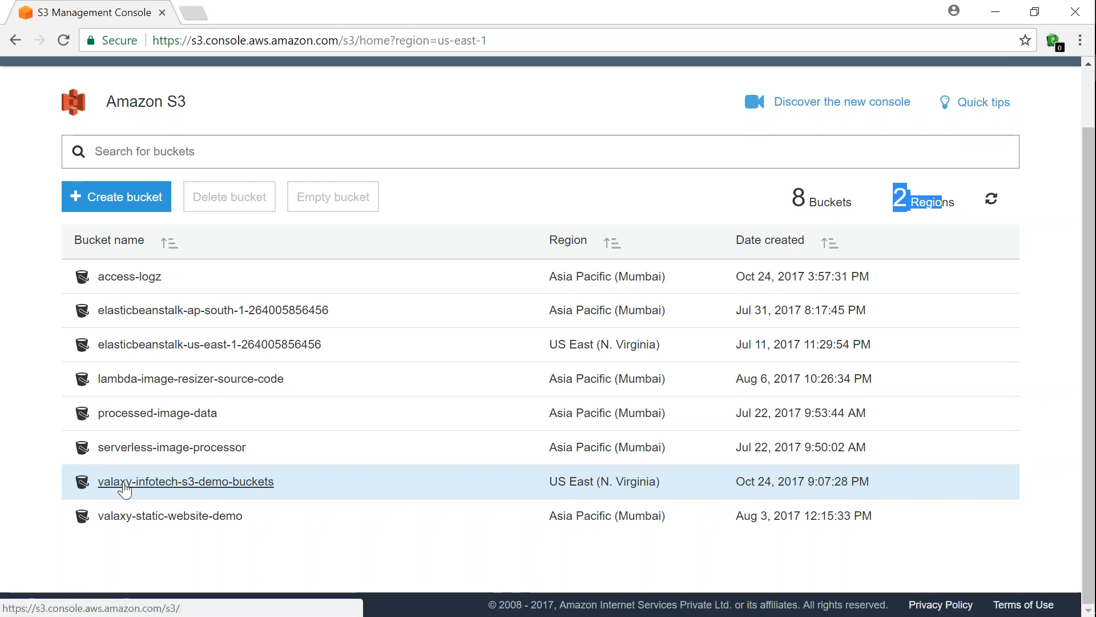
{"action": "left_click", "coordinate": [124, 484]}
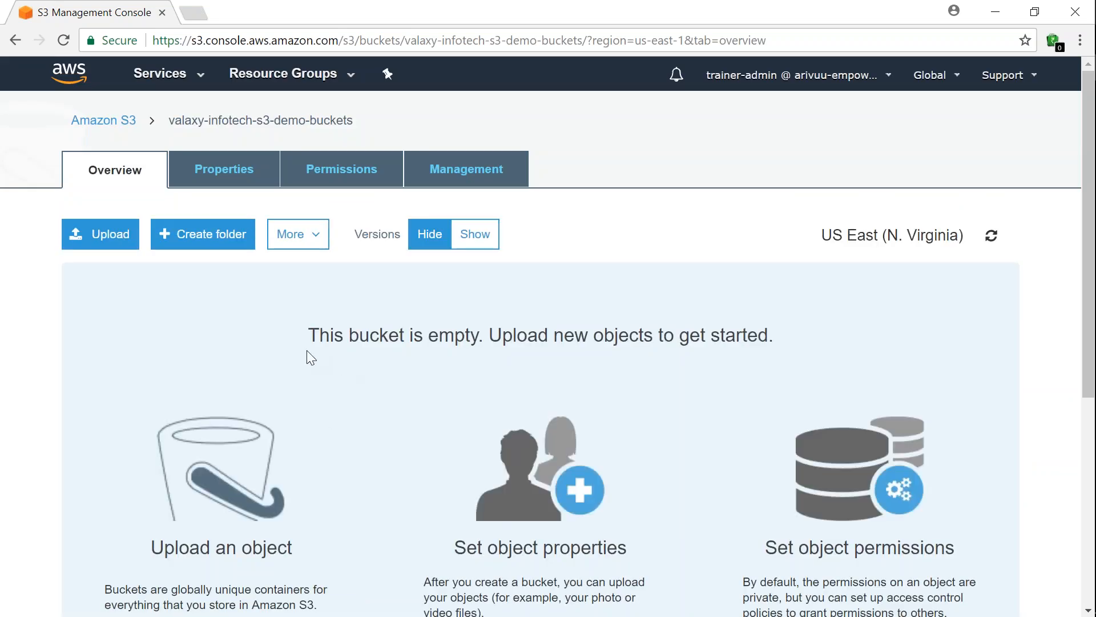
{"action": "left_click_drag", "start_coordinate": [309, 336], "coordinate": [765, 338]}
Start an upload and add cloud-small.jpg and hot-jobs.jpg from the Desktop folder lambda-resizer-test-images
{"action": "left_click", "coordinate": [98, 243]}
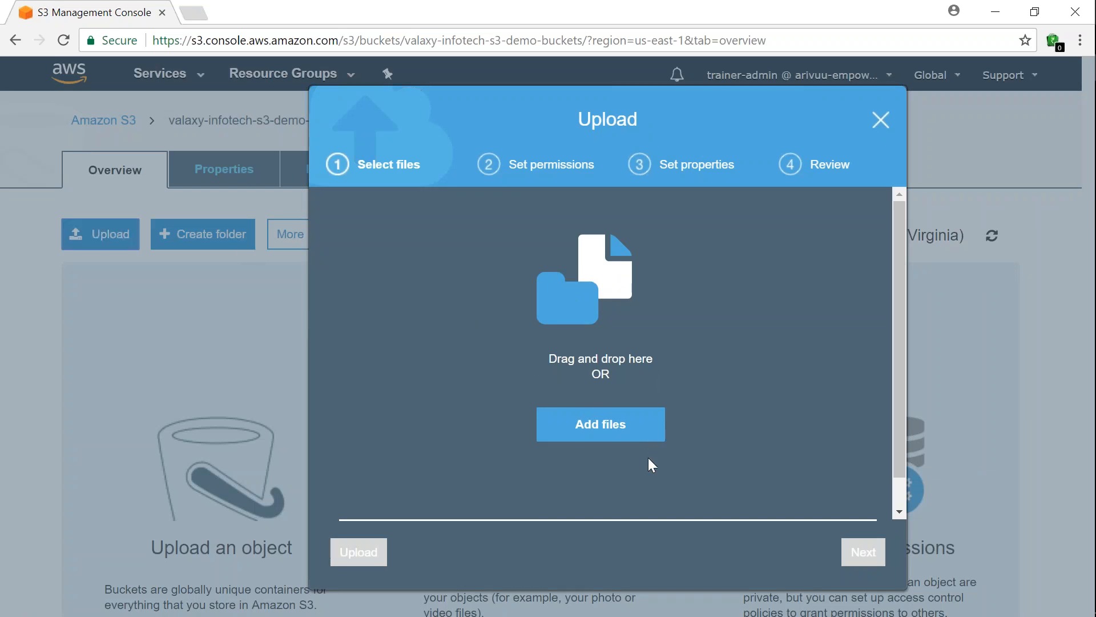
{"action": "left_click", "coordinate": [601, 426]}
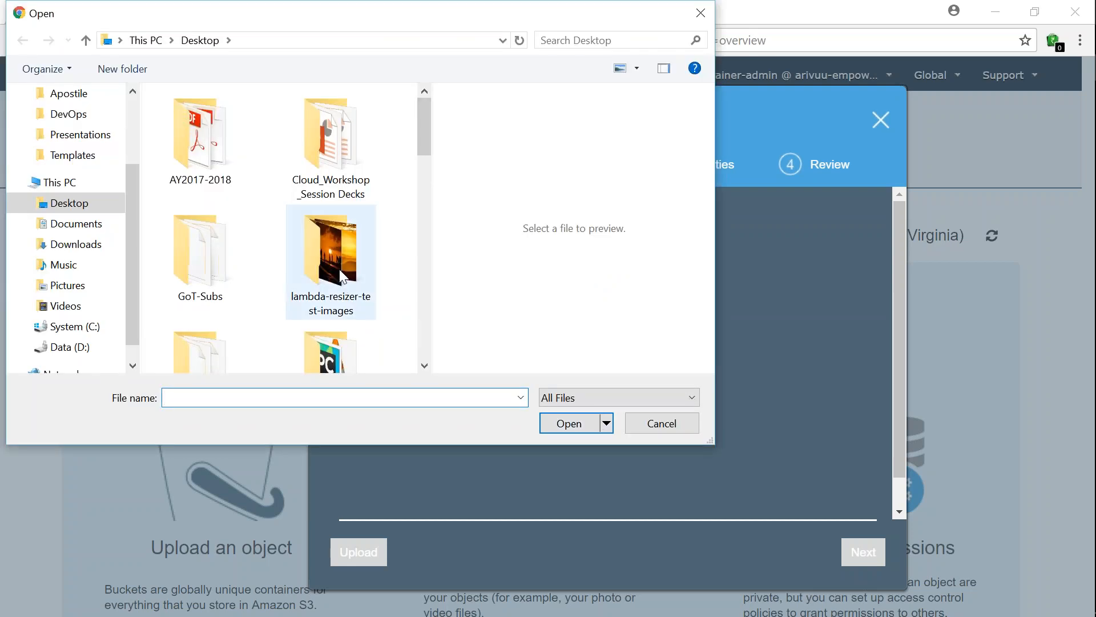
{"action": "double_click", "coordinate": [341, 274]}
{"action": "left_click", "coordinate": [221, 136]}
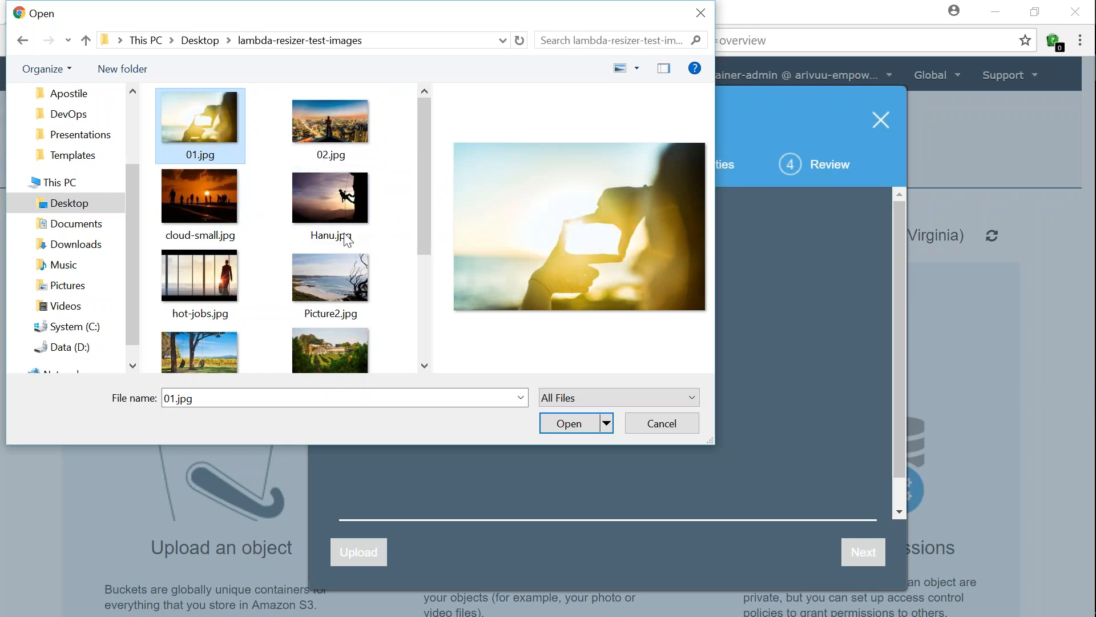
{"action": "left_click", "coordinate": [204, 201]}
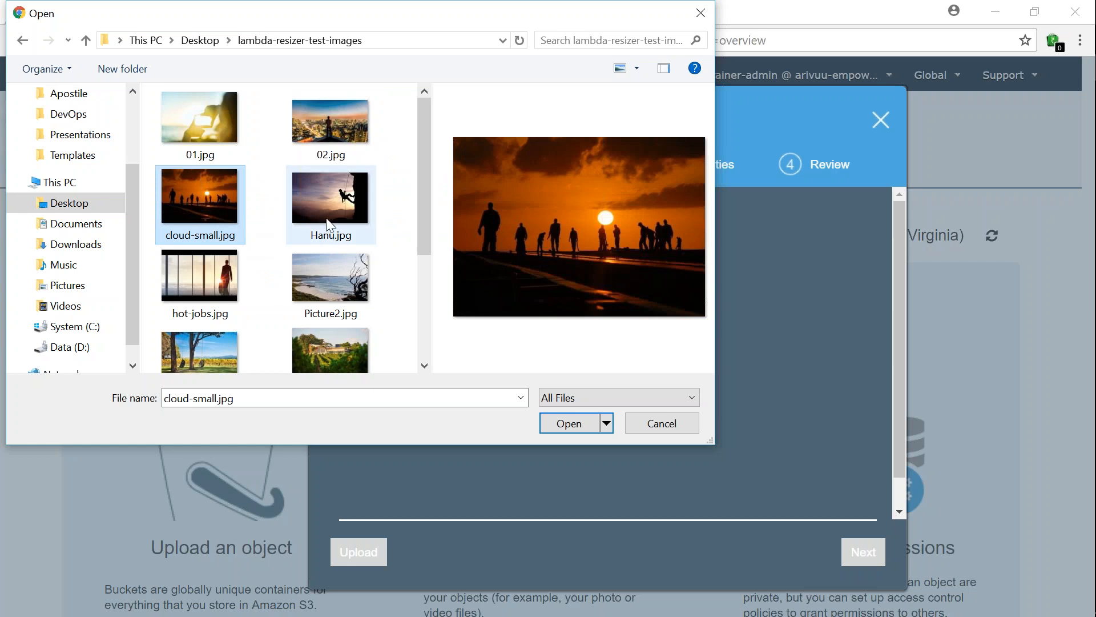
{"action": "left_click", "coordinate": [218, 275], "text": "ctrl"}
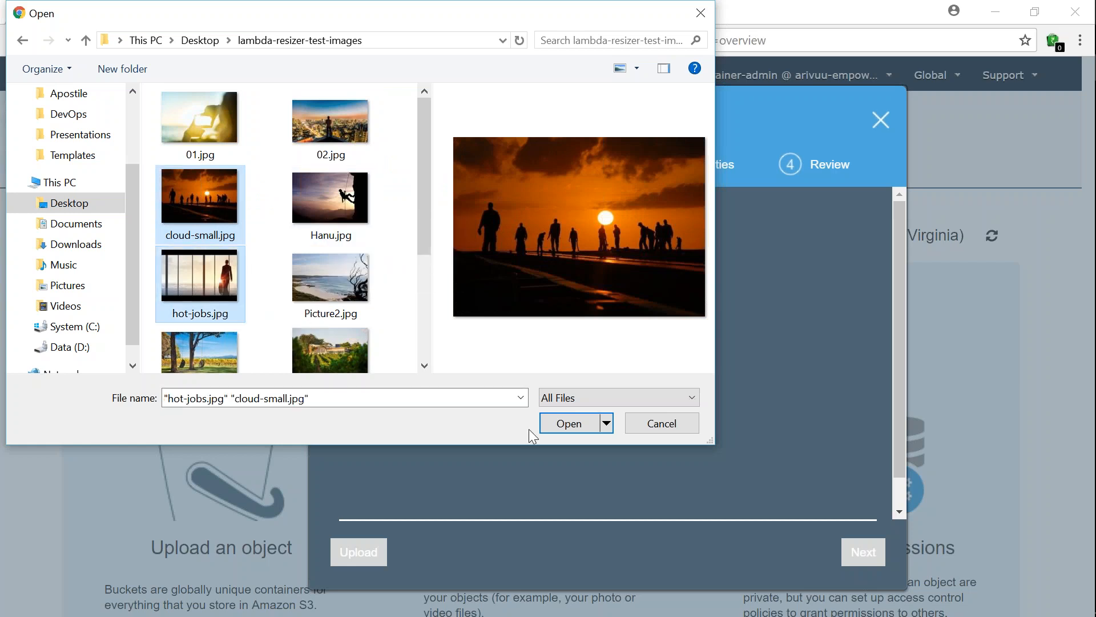
{"action": "left_click", "coordinate": [568, 426]}
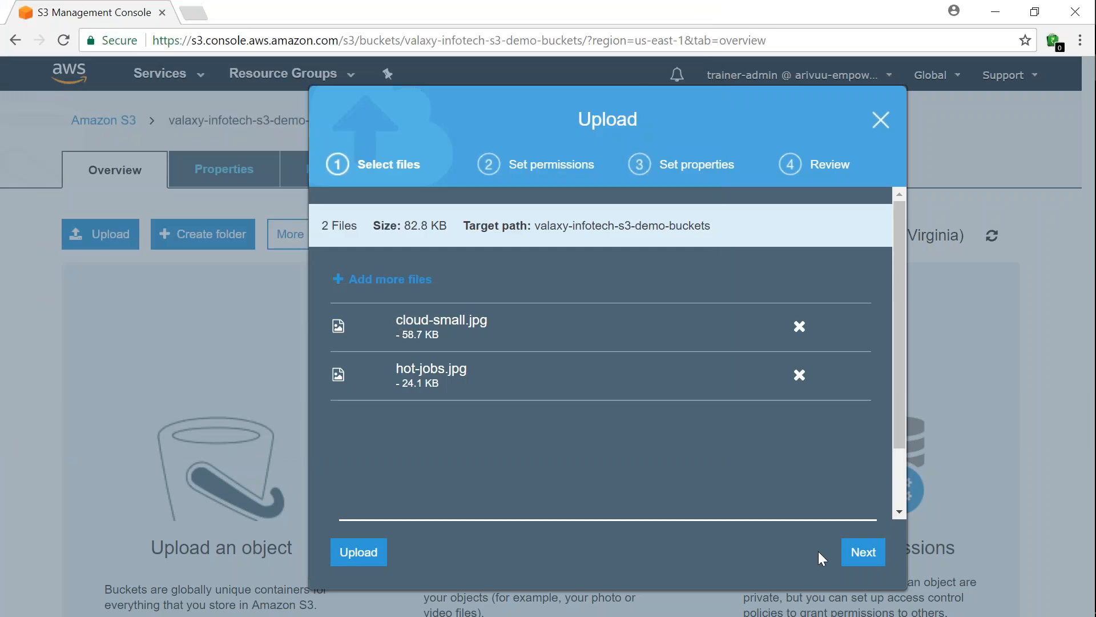
Accept the selected files, keep the owner permissions without public read access, and continue to the upload properties
{"action": "left_click", "coordinate": [854, 555]}
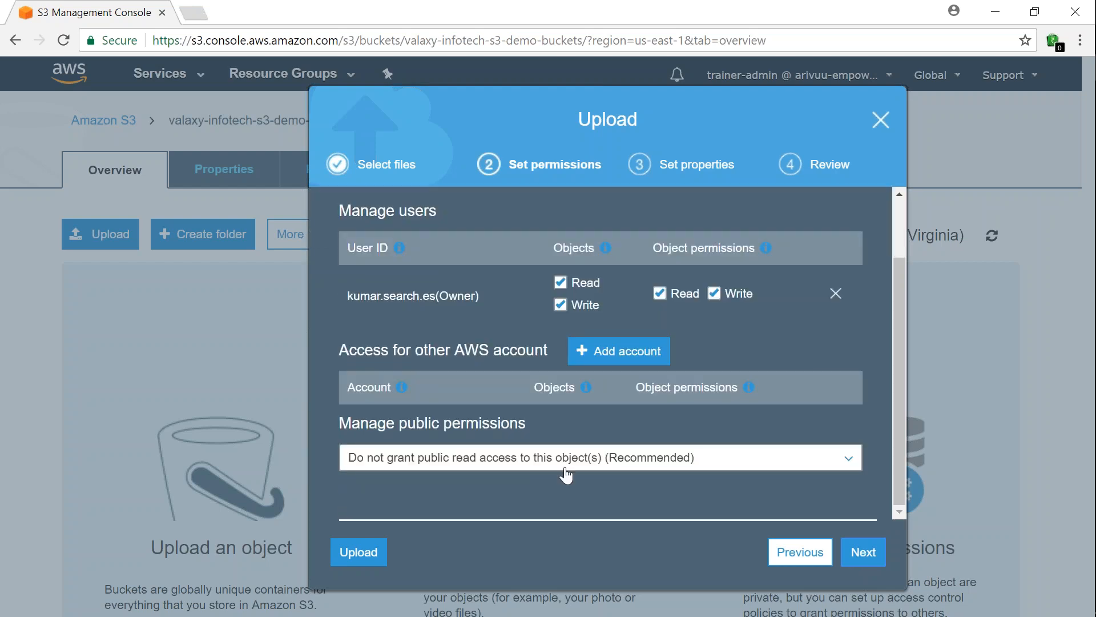
{"action": "left_click", "coordinate": [863, 554]}
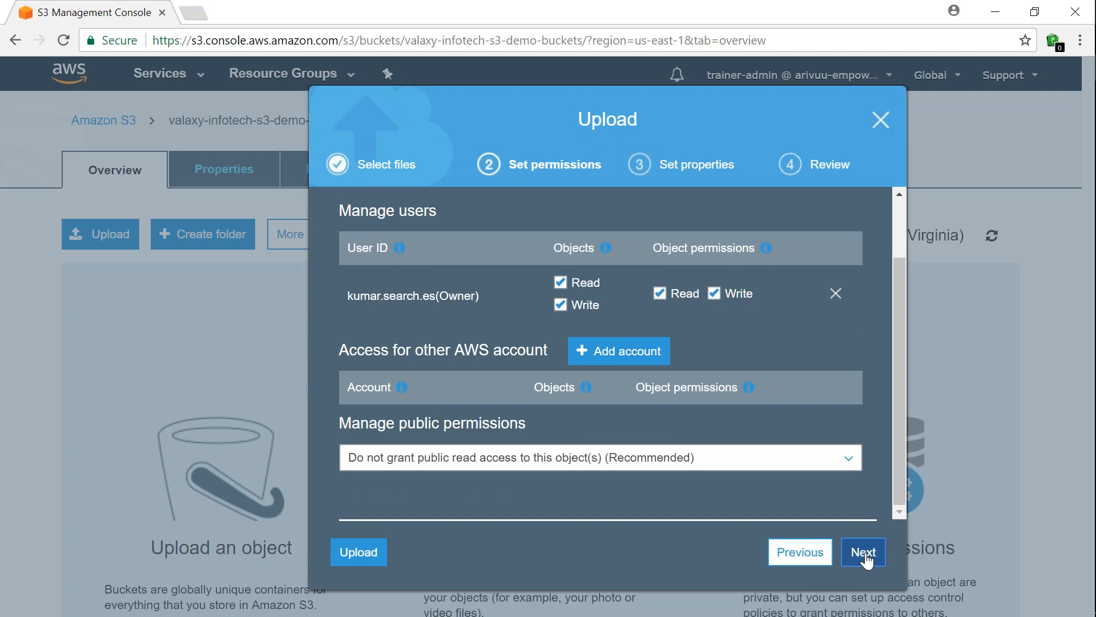
{"action": "left_click", "coordinate": [865, 555]}
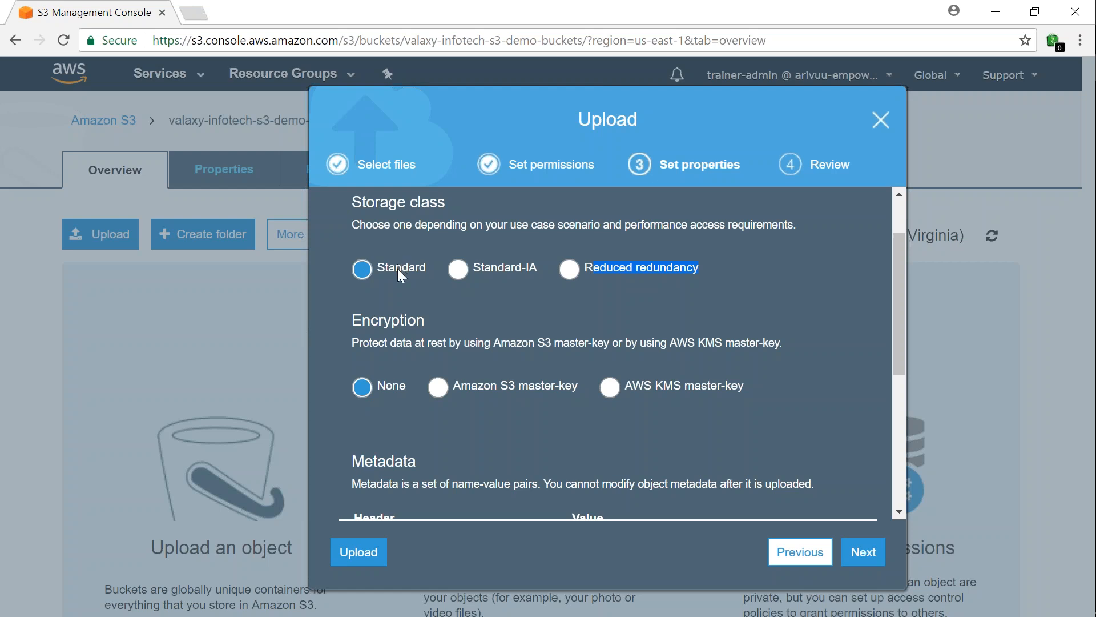
Keep the Standard storage class, no encryption and no metadata for the files, and continue to the upload review
{"action": "left_click_drag", "start_coordinate": [351, 321], "coordinate": [418, 320]}
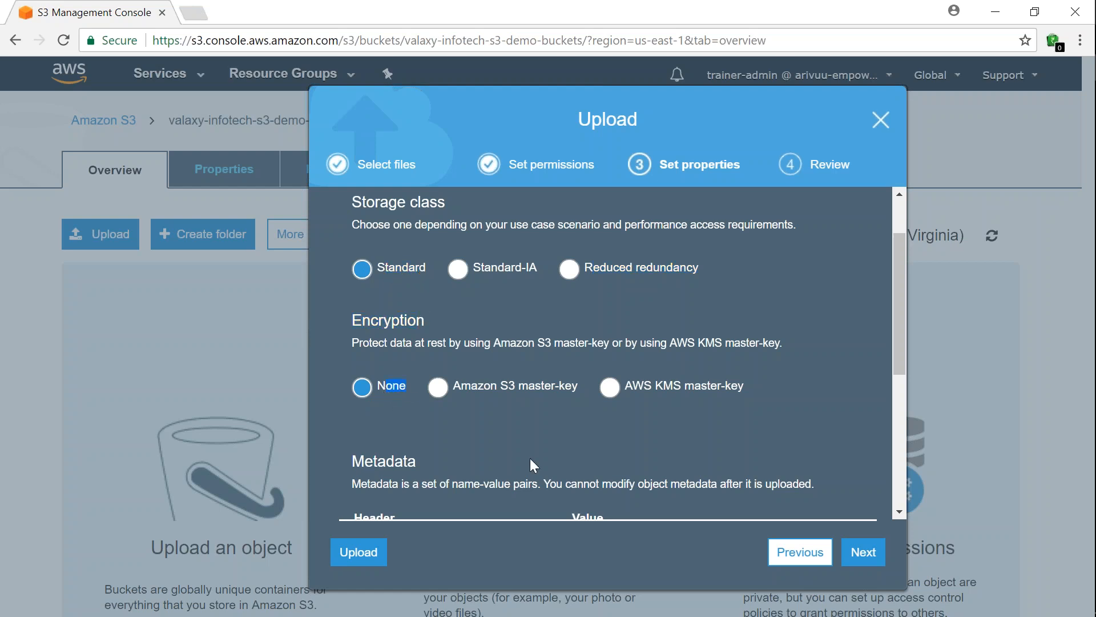
{"action": "scroll", "coordinate": [530, 458], "scroll_direction": "down", "scroll_amount": 1}
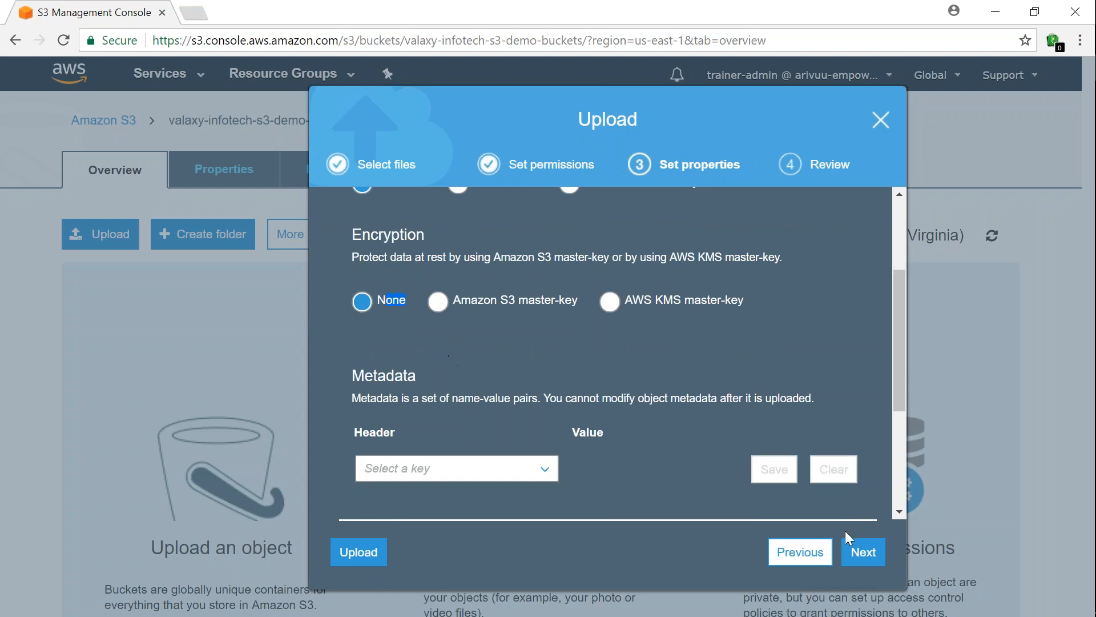
{"action": "left_click", "coordinate": [864, 557]}
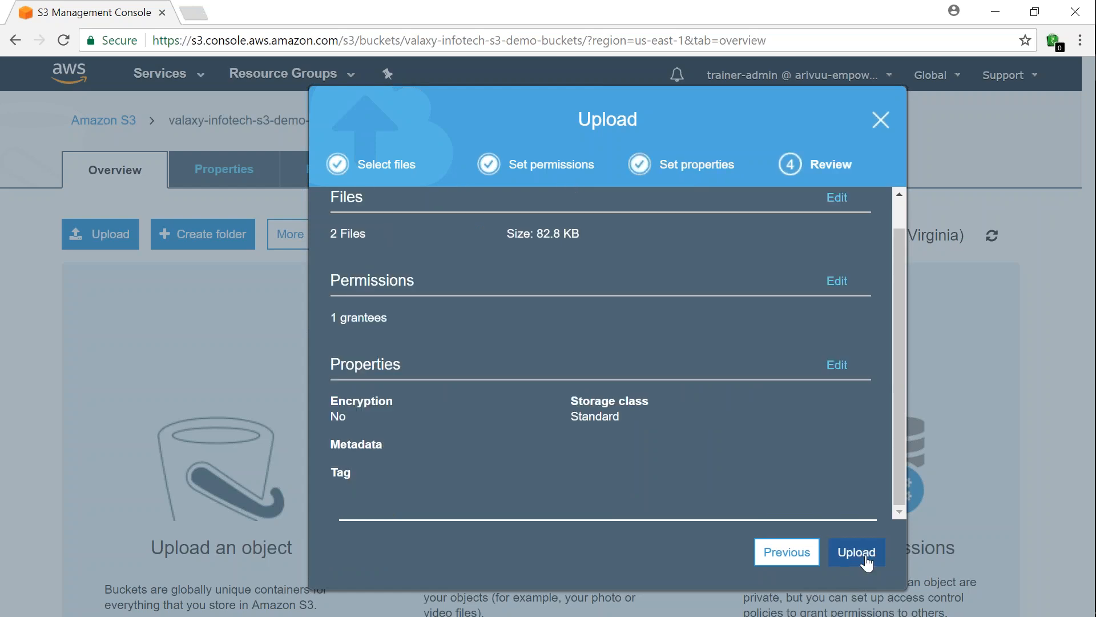
Upload the two image files to the bucket and refresh its object list
{"action": "scroll", "coordinate": [684, 368], "scroll_direction": "up", "scroll_amount": 1}
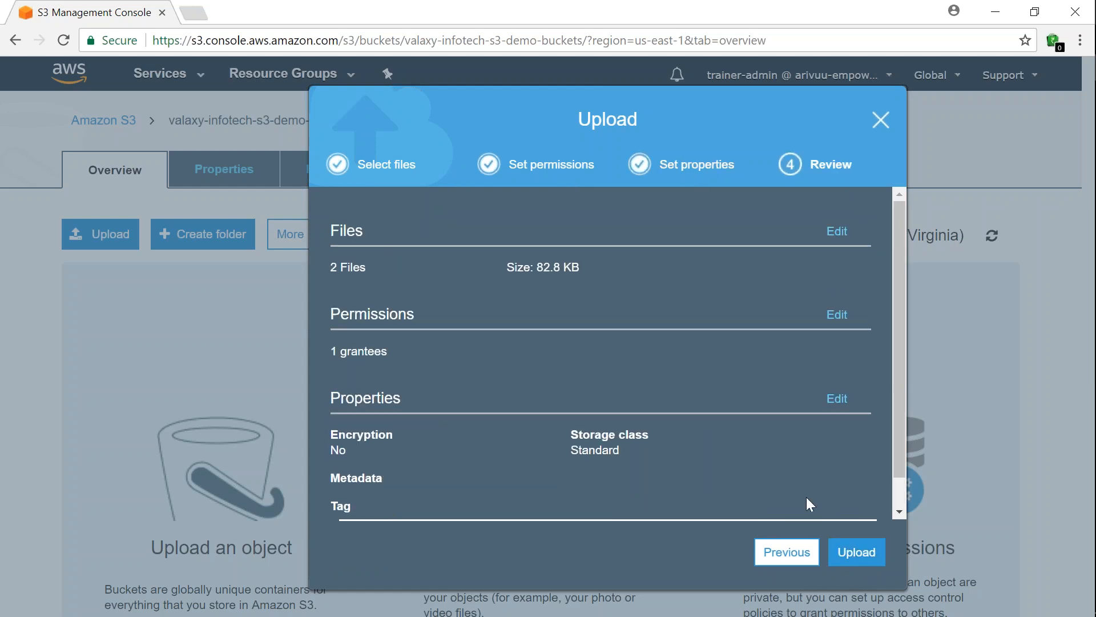
{"action": "left_click", "coordinate": [871, 534]}
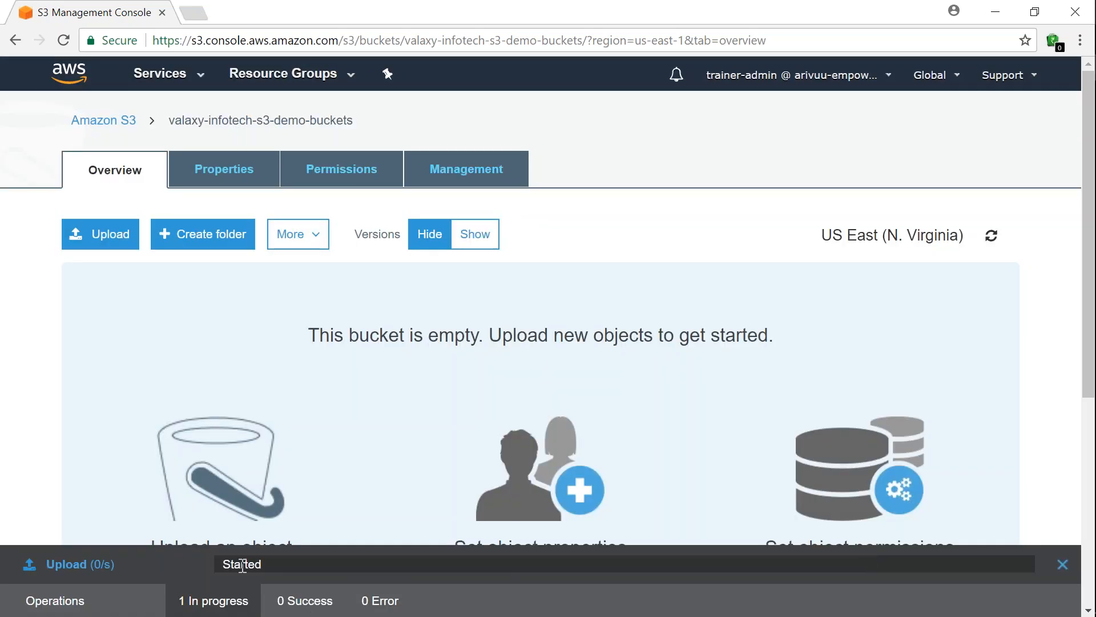
{"action": "left_click_drag", "start_coordinate": [225, 563], "coordinate": [307, 565]}
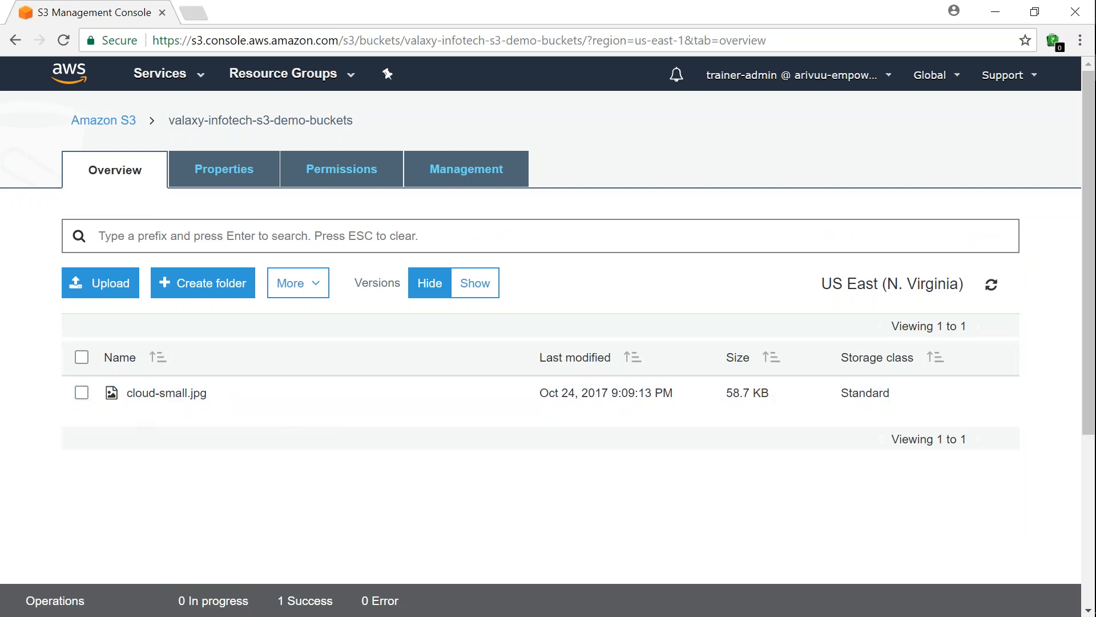
{"action": "left_click", "coordinate": [992, 286]}
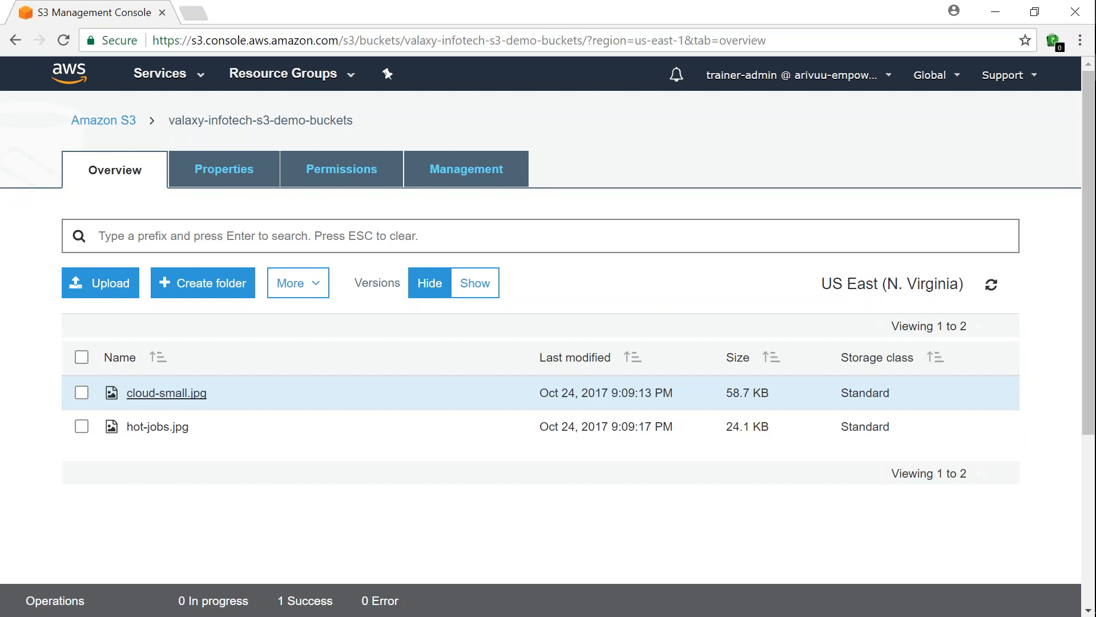
Select cloud-small.jpg in the bucket and open its full object details page
{"action": "left_click", "coordinate": [112, 398]}
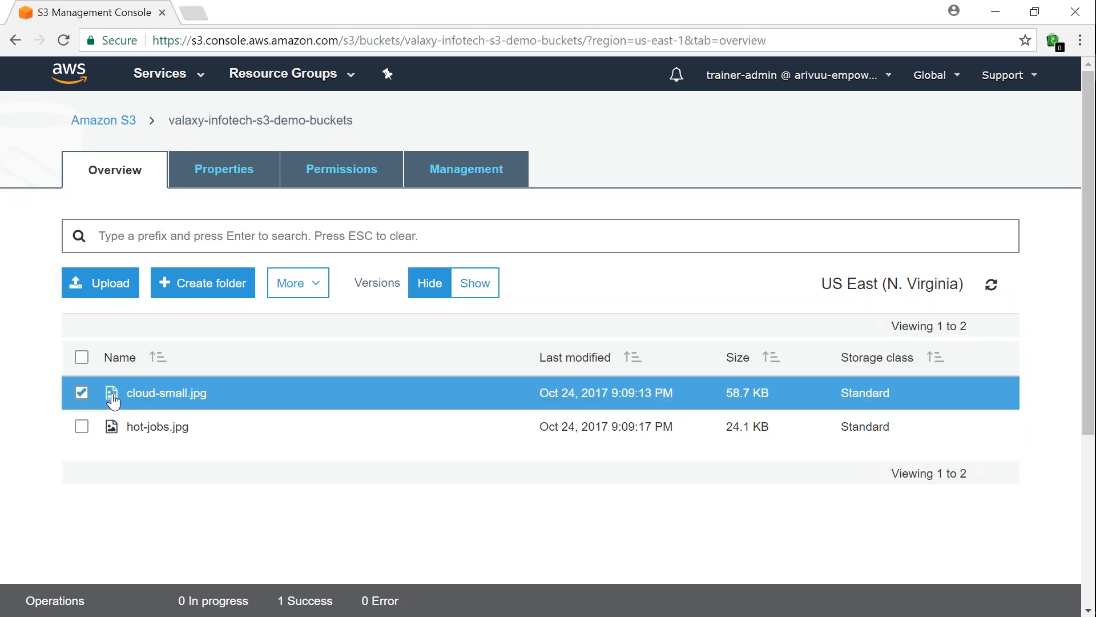
{"action": "left_click", "coordinate": [162, 398]}
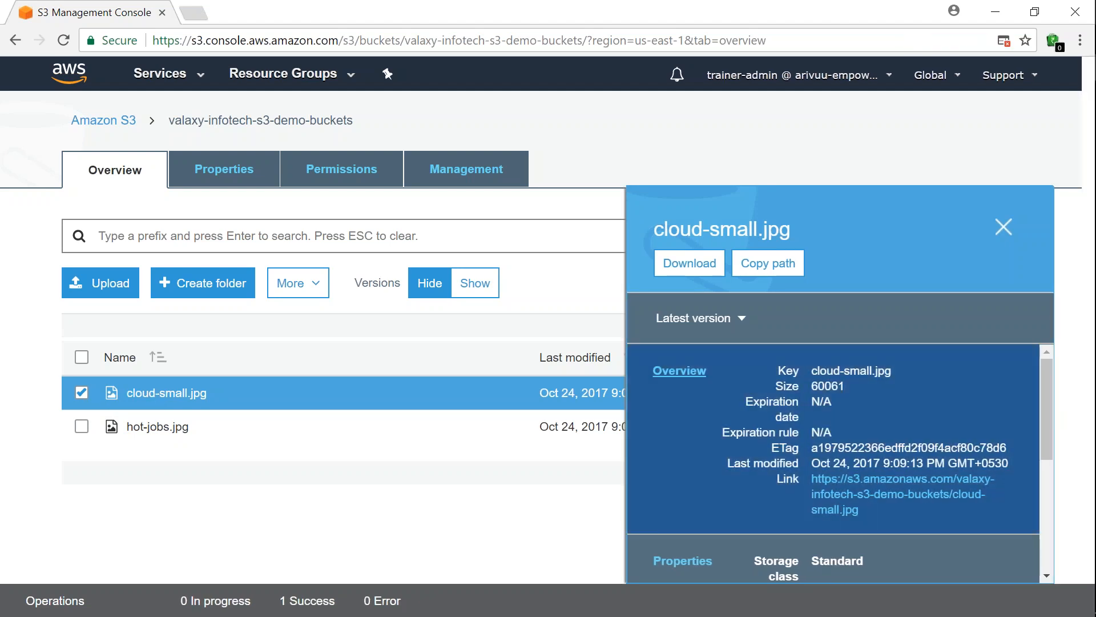
{"action": "left_click_drag", "start_coordinate": [861, 510], "coordinate": [810, 490]}
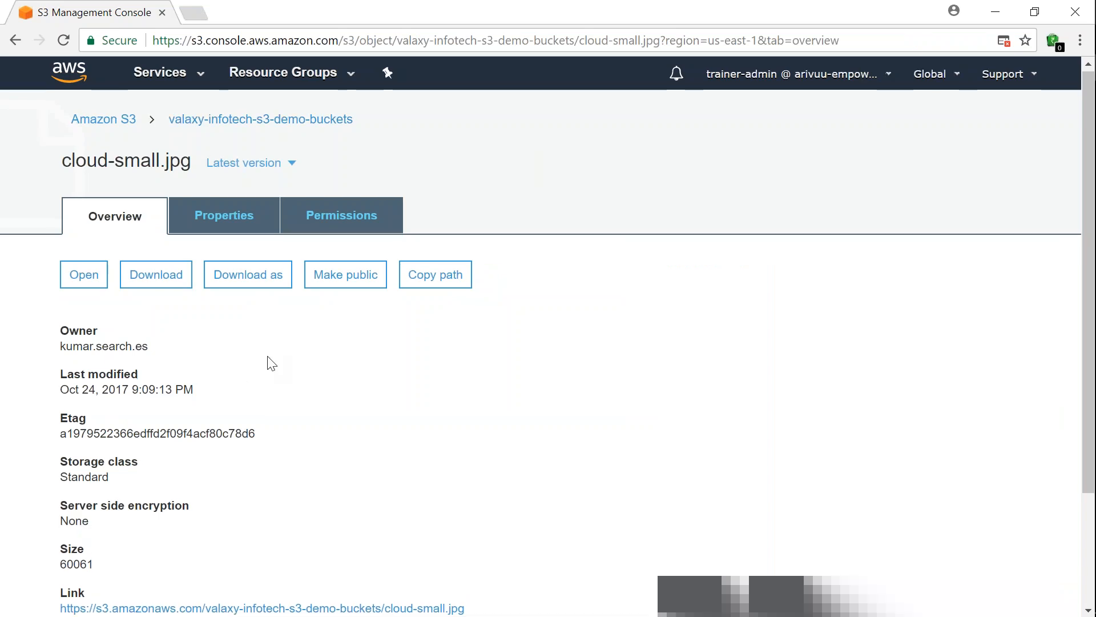
Copy the object link of cloud-small.jpg and load it in a new browser tab to test access
{"action": "scroll", "coordinate": [269, 362], "scroll_direction": "down", "scroll_amount": 2}
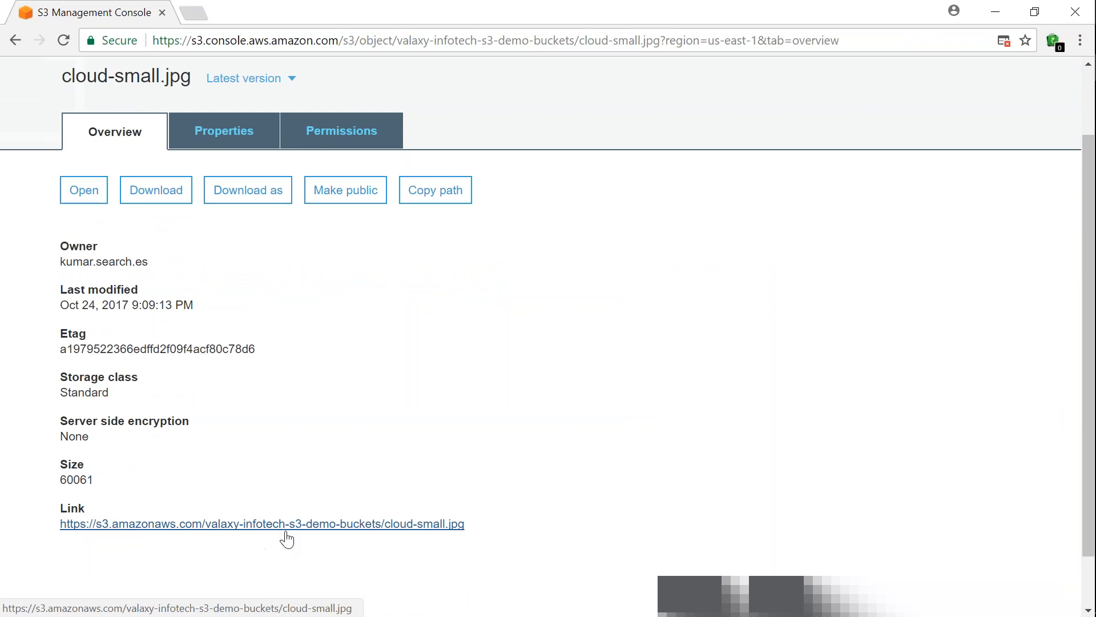
{"action": "left_click_drag", "start_coordinate": [468, 524], "coordinate": [60, 524]}
{"action": "key", "text": "ctrl+c"}
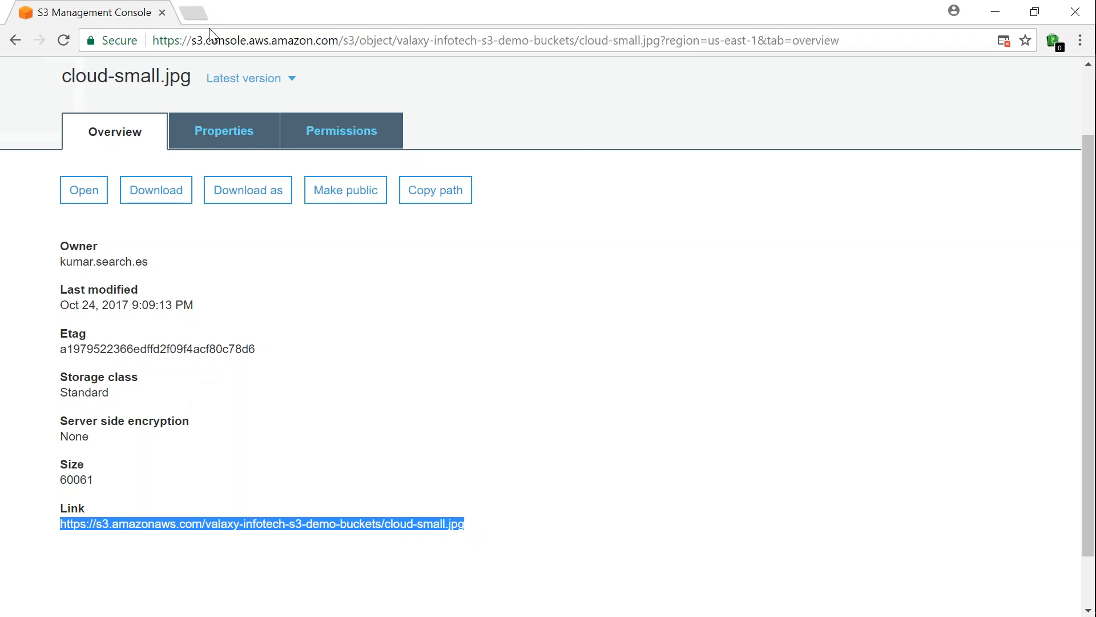
{"action": "key", "text": "ctrl+t"}
{"action": "key", "text": "ctrl+v"}
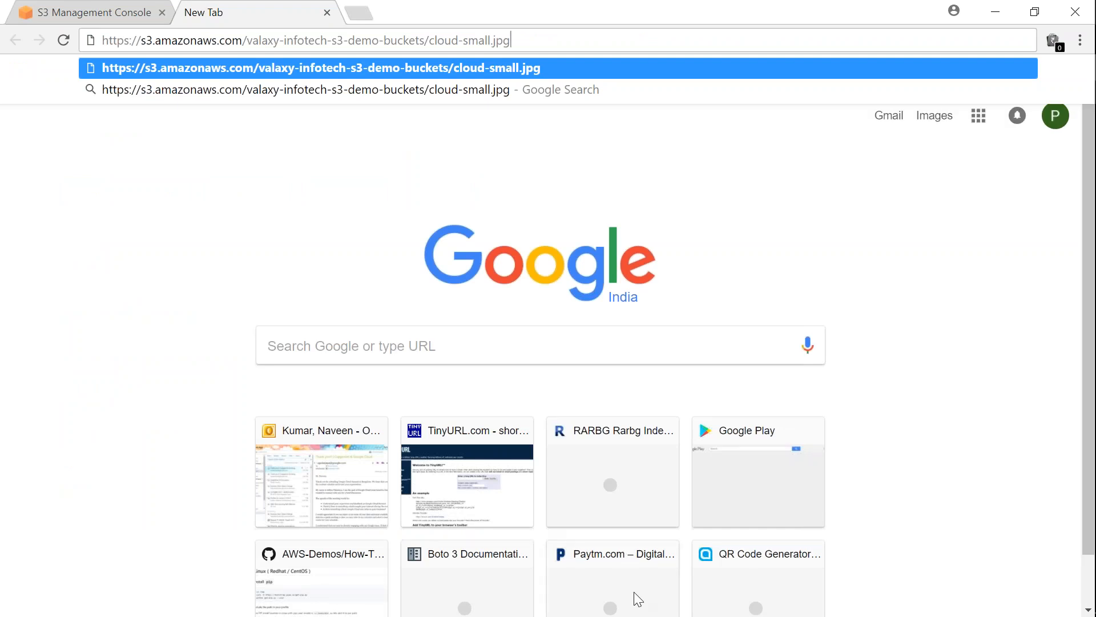
{"action": "key", "text": "alt+Tab"}
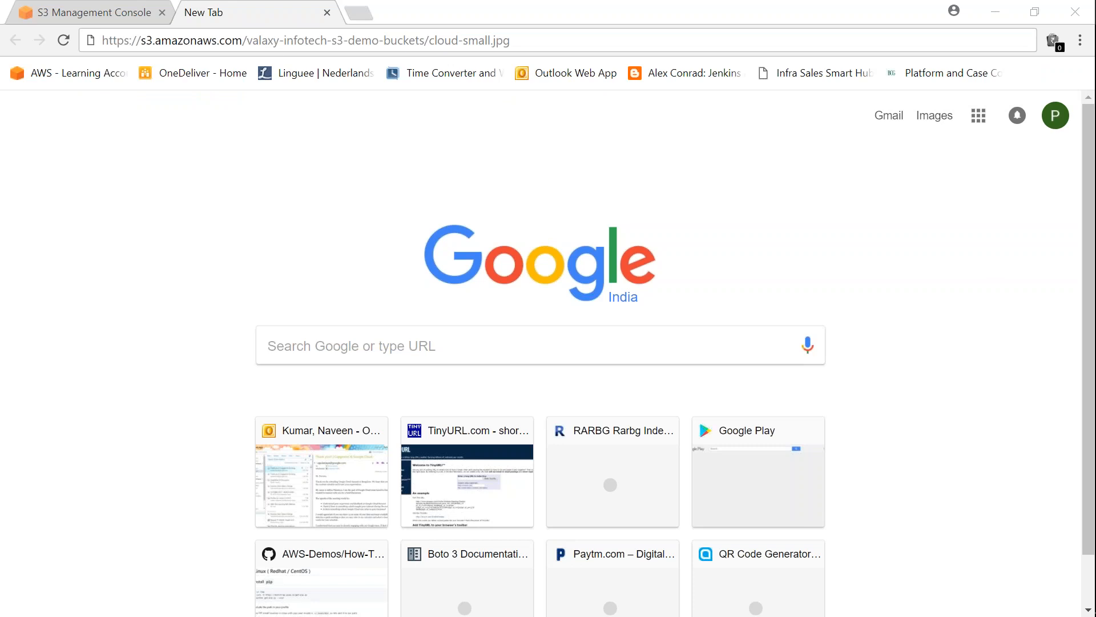
{"action": "left_click", "coordinate": [519, 42]}
{"action": "key", "text": "Return"}
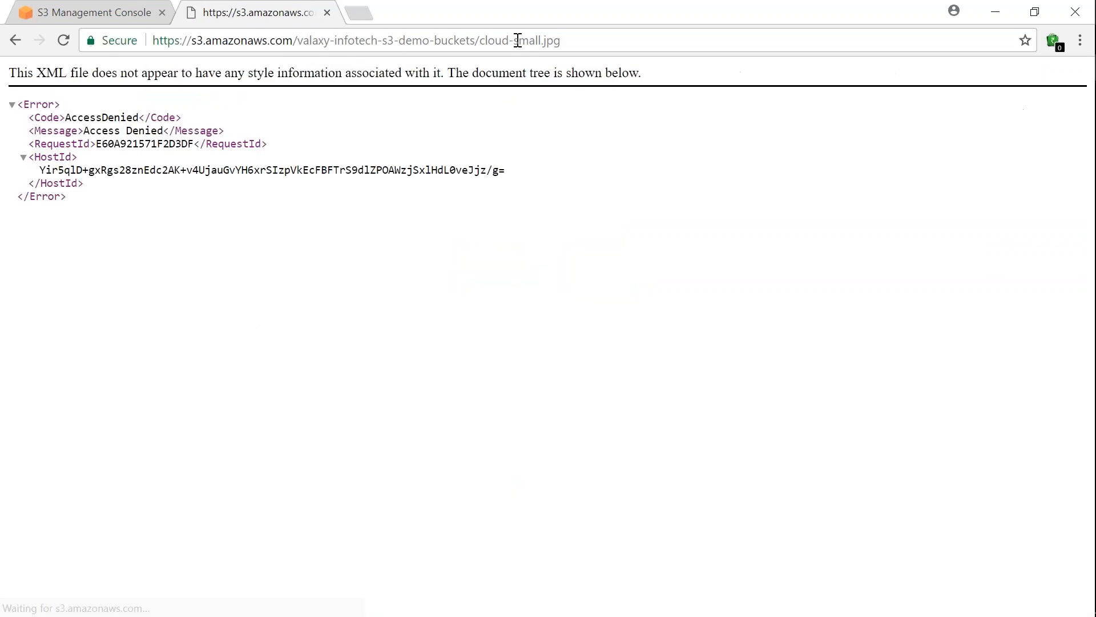
Return from the access error to the cloud-small.jpg details page and open the image in a separate browser tab
{"action": "left_click_drag", "start_coordinate": [67, 117], "coordinate": [140, 118]}
{"action": "left_click", "coordinate": [93, 164]}
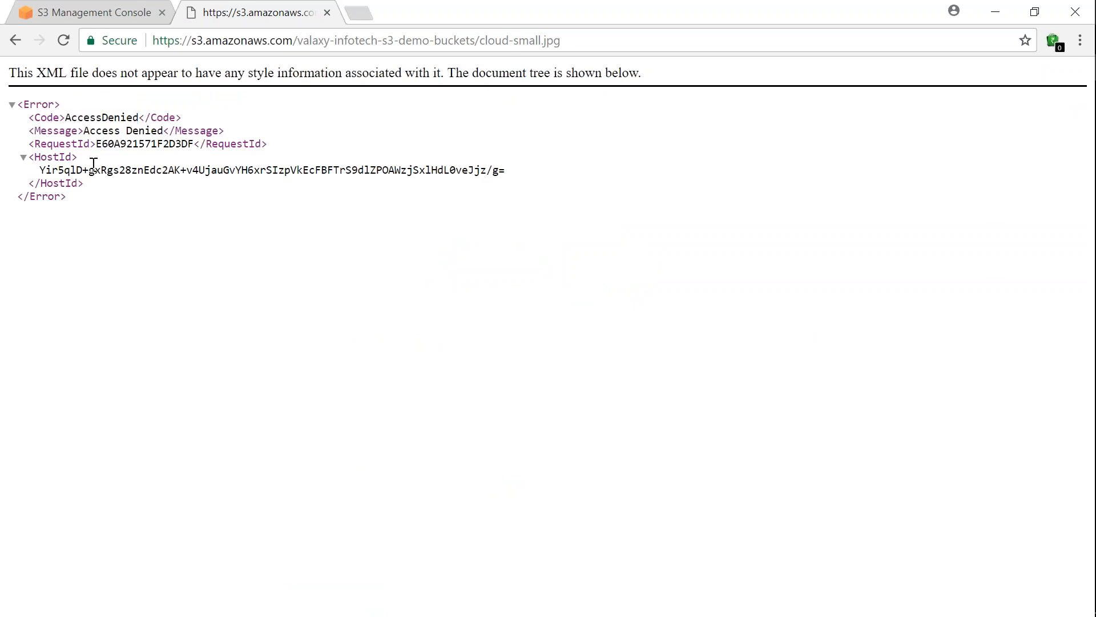
{"action": "left_click", "coordinate": [98, 17]}
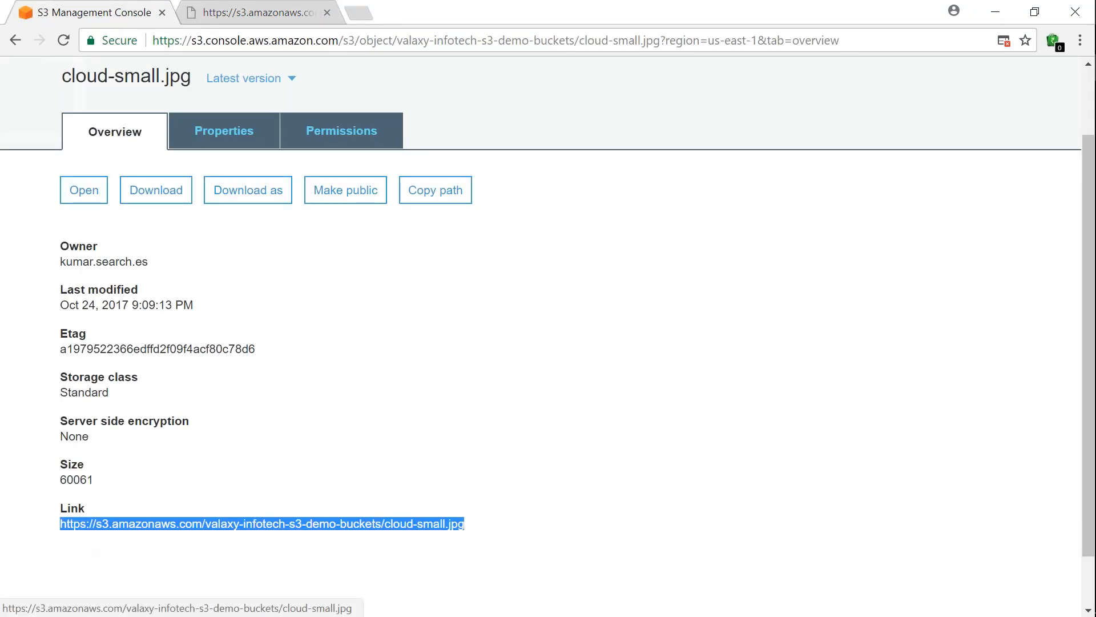
{"action": "left_click", "coordinate": [282, 557]}
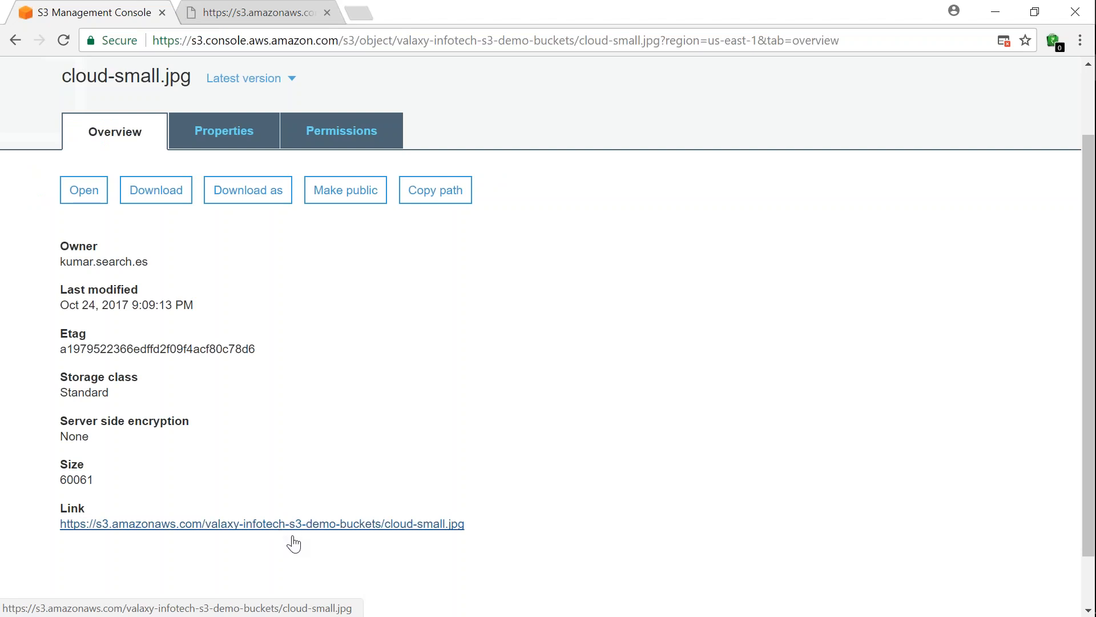
{"action": "left_click", "coordinate": [351, 200]}
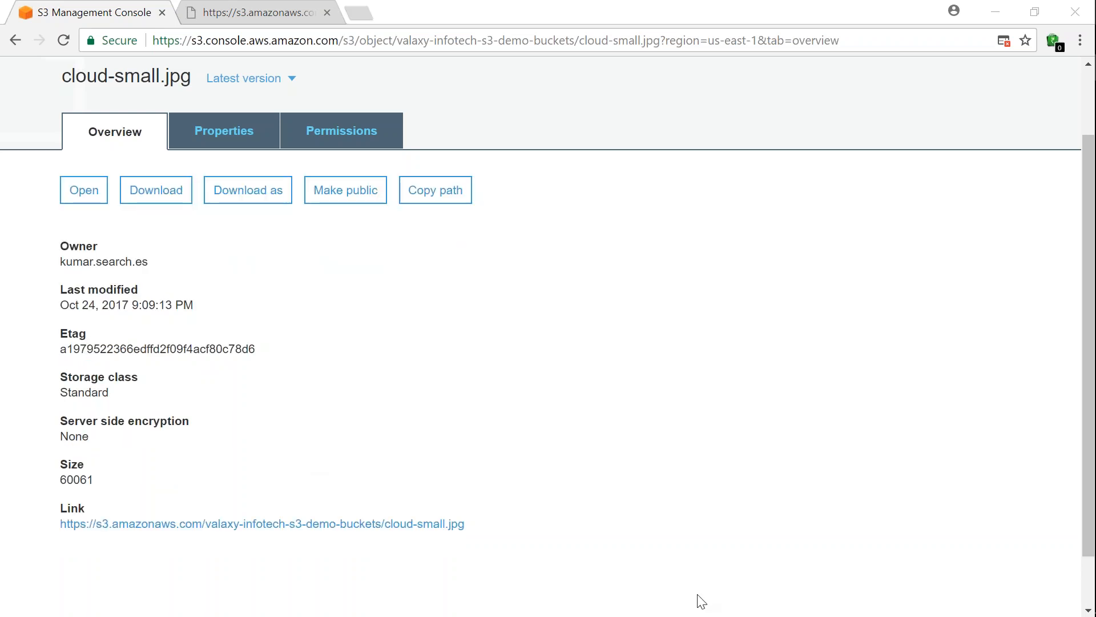
{"action": "left_click", "coordinate": [832, 419]}
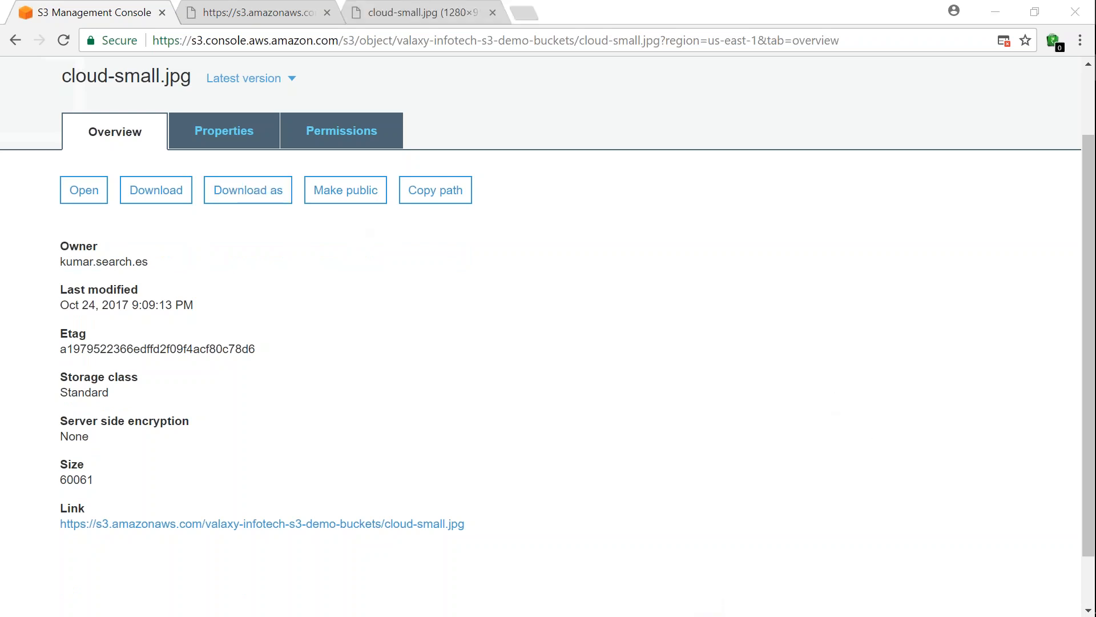
Check the version list and the storage class of cloud-small.jpg on its details page
{"action": "left_click", "coordinate": [292, 80]}
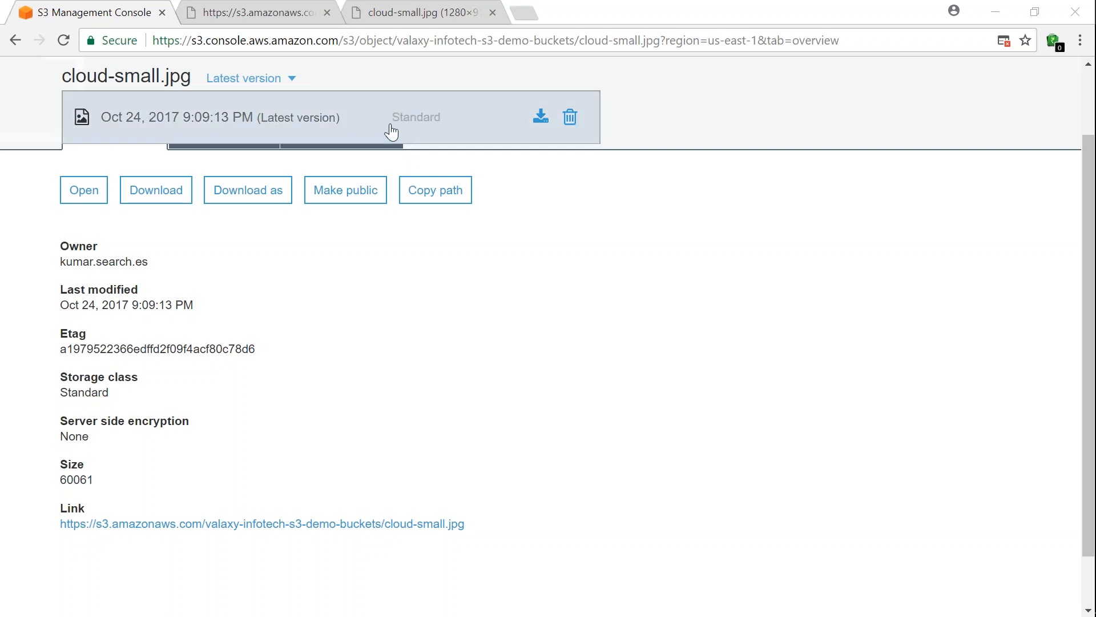
{"action": "left_click_drag", "start_coordinate": [61, 378], "coordinate": [118, 400]}
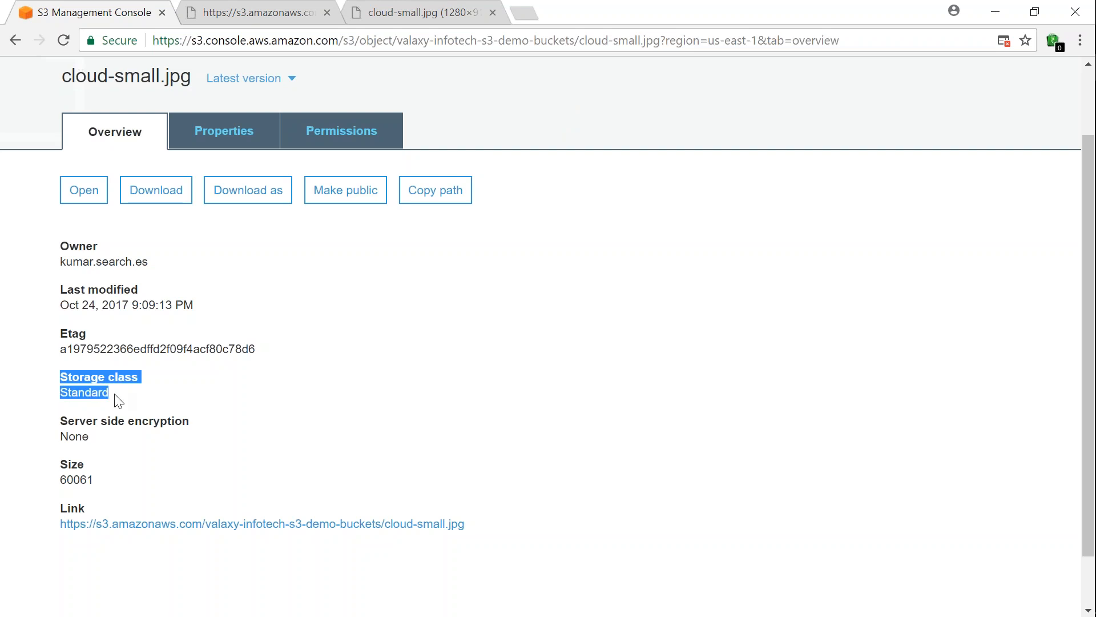
{"action": "left_click", "coordinate": [107, 396]}
{"action": "scroll", "coordinate": [308, 408], "scroll_direction": "up", "scroll_amount": 2}
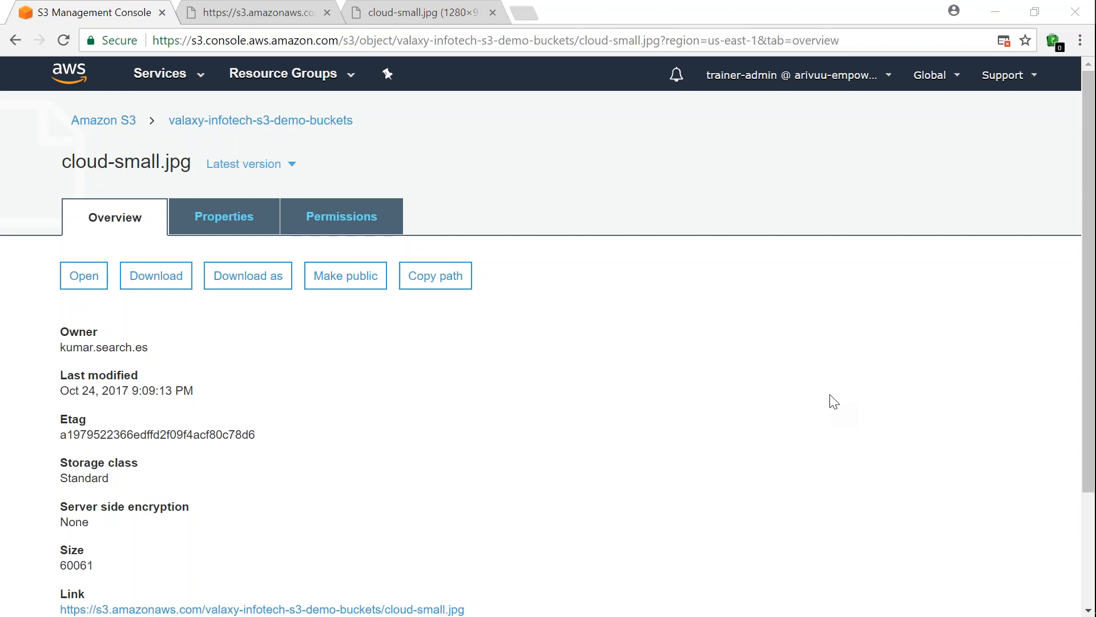
Go back to the bucket's object list and add s3-version-demo.html from the Desktop folder to a new upload
{"action": "key", "text": "alt+Left"}
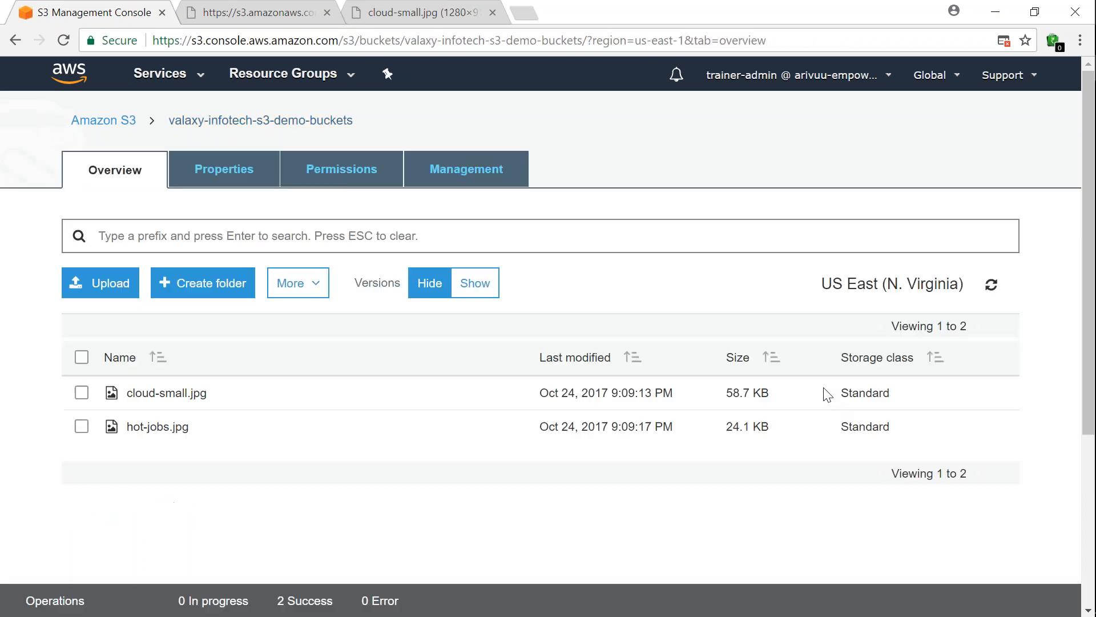
{"action": "left_click", "coordinate": [103, 291]}
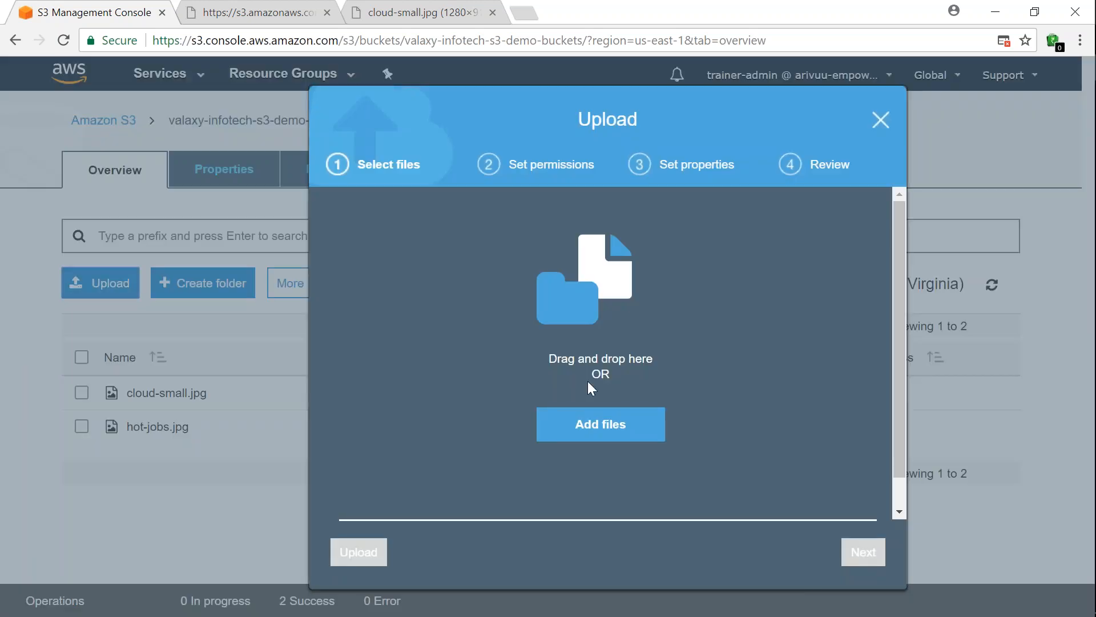
{"action": "left_click", "coordinate": [606, 429]}
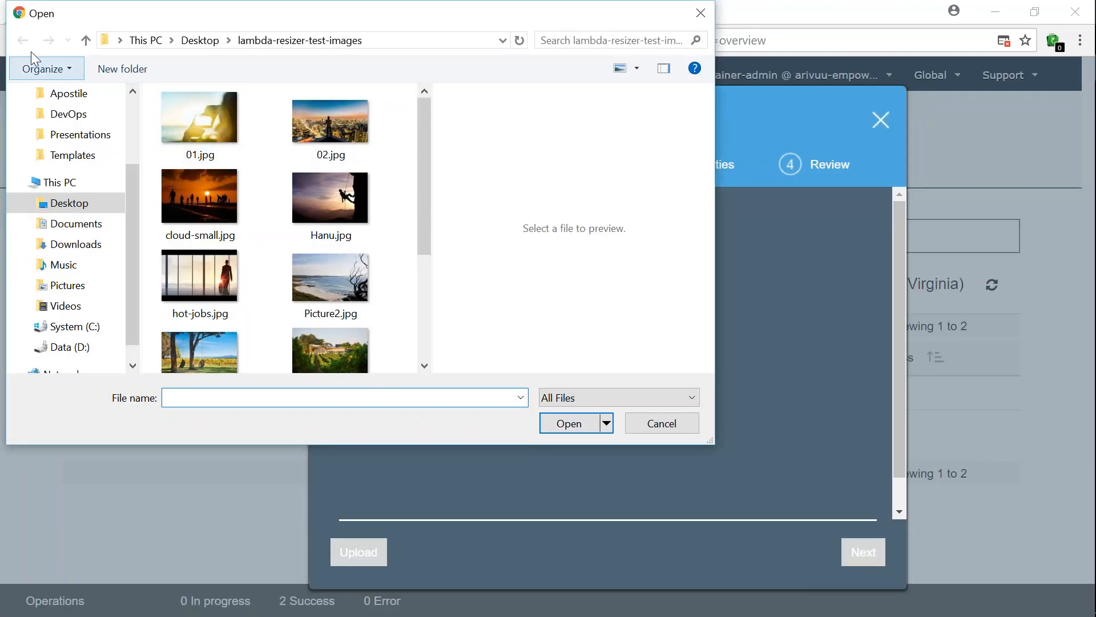
{"action": "left_click", "coordinate": [86, 40]}
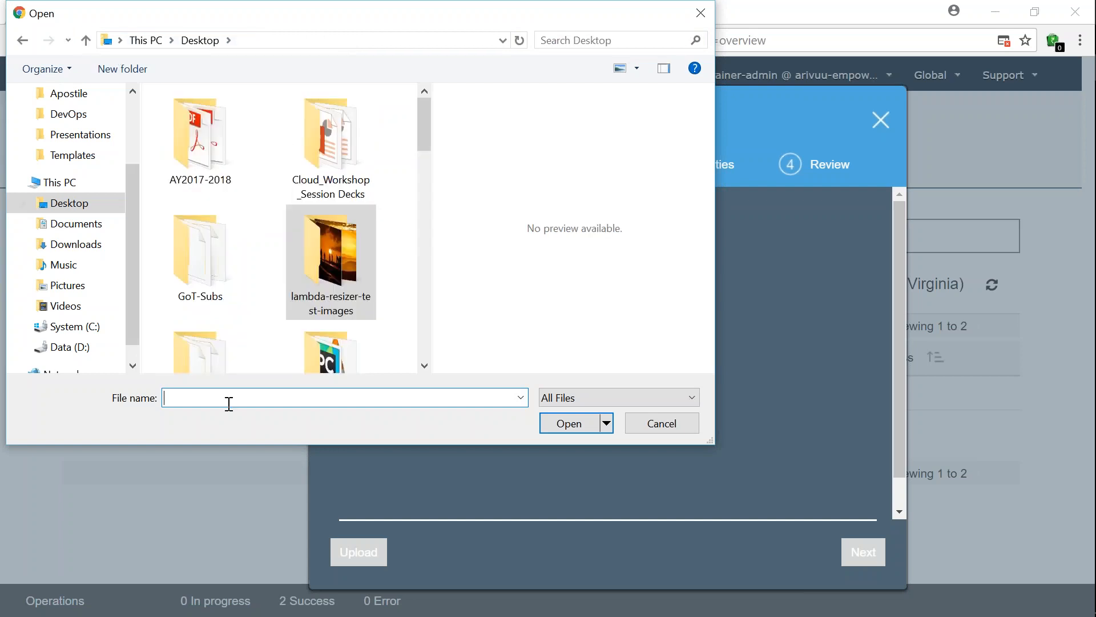
{"action": "type", "text": "s3-version-demo.html"}
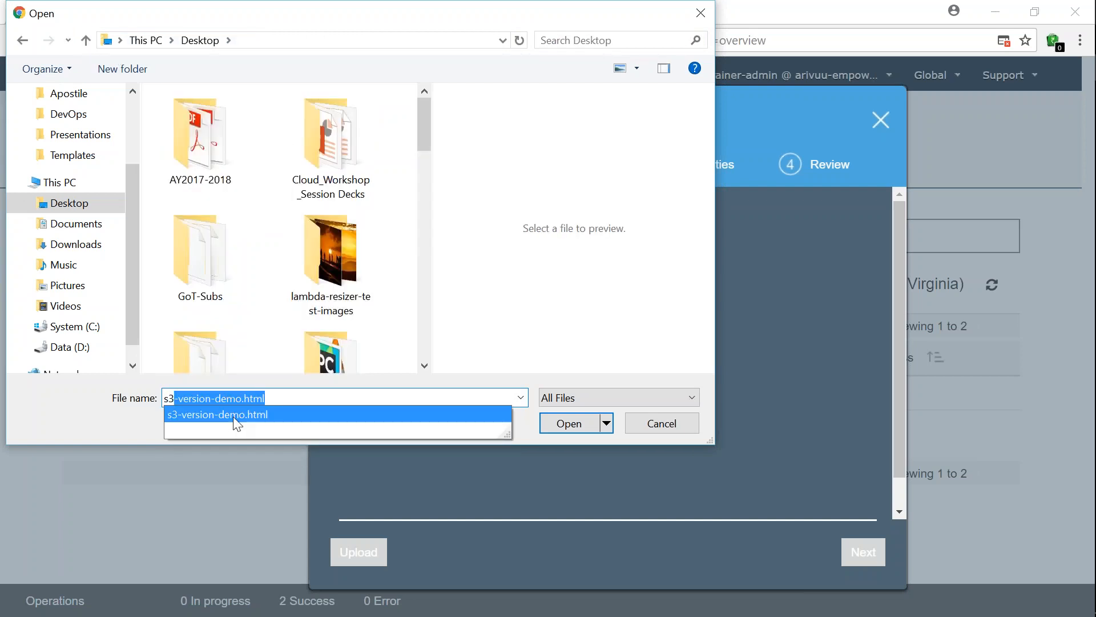
{"action": "left_click", "coordinate": [233, 416]}
{"action": "left_click", "coordinate": [562, 423]}
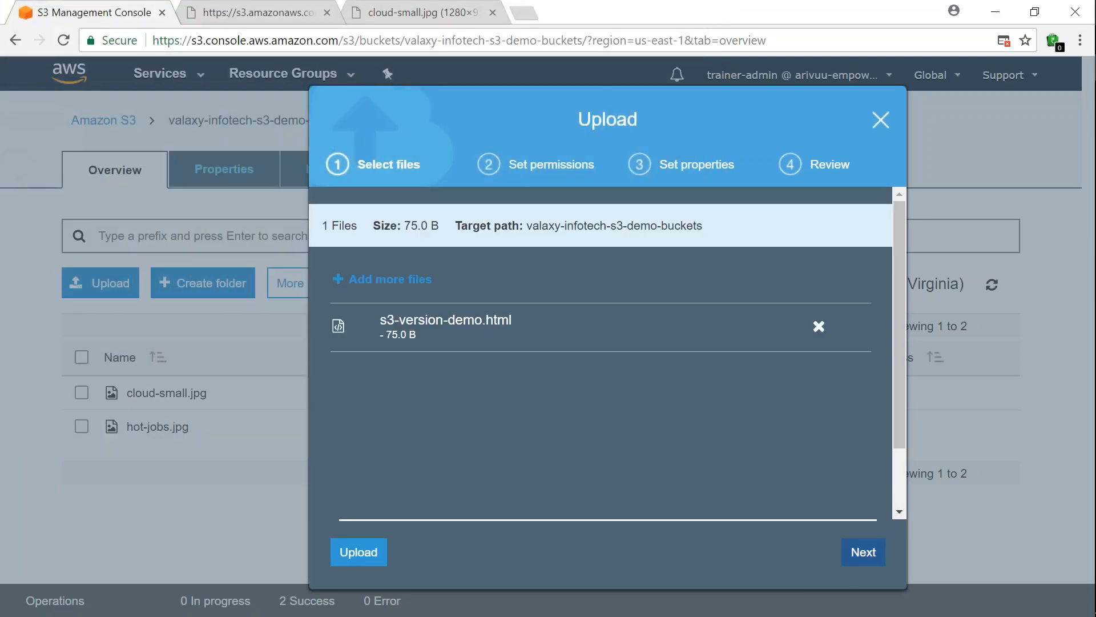
{"action": "left_click_drag", "start_coordinate": [625, 162], "coordinate": [486, 77]}
{"action": "left_click", "coordinate": [502, 108]}
Grant public read access to s3-version-demo.html in the upload permissions and continue to the properties
{"action": "left_click", "coordinate": [862, 552]}
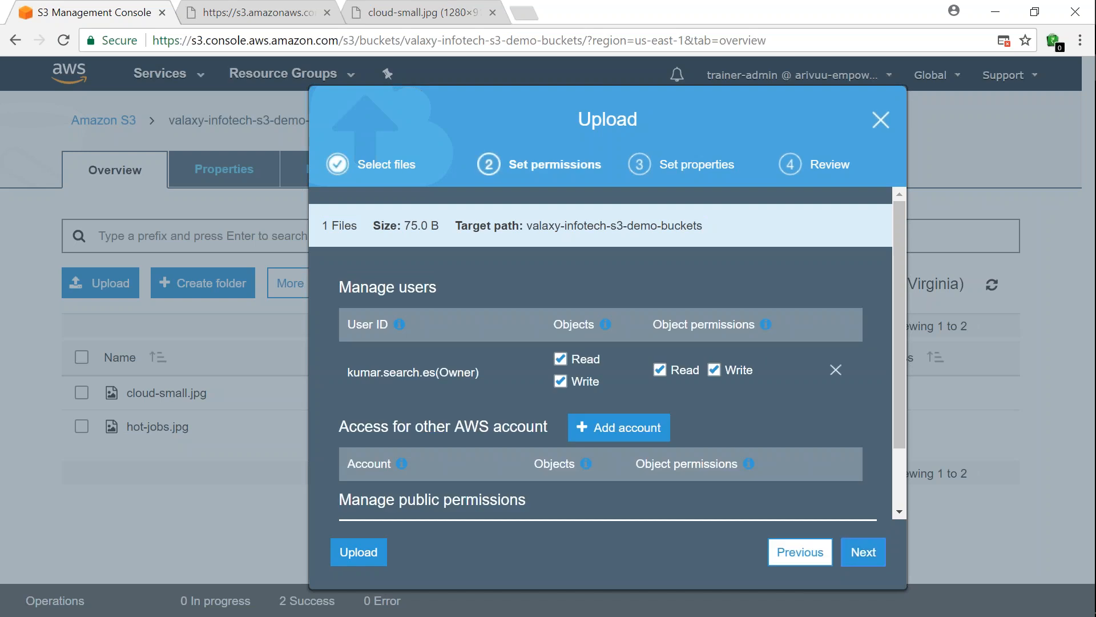
{"action": "scroll", "coordinate": [567, 480], "scroll_direction": "down", "scroll_amount": 2}
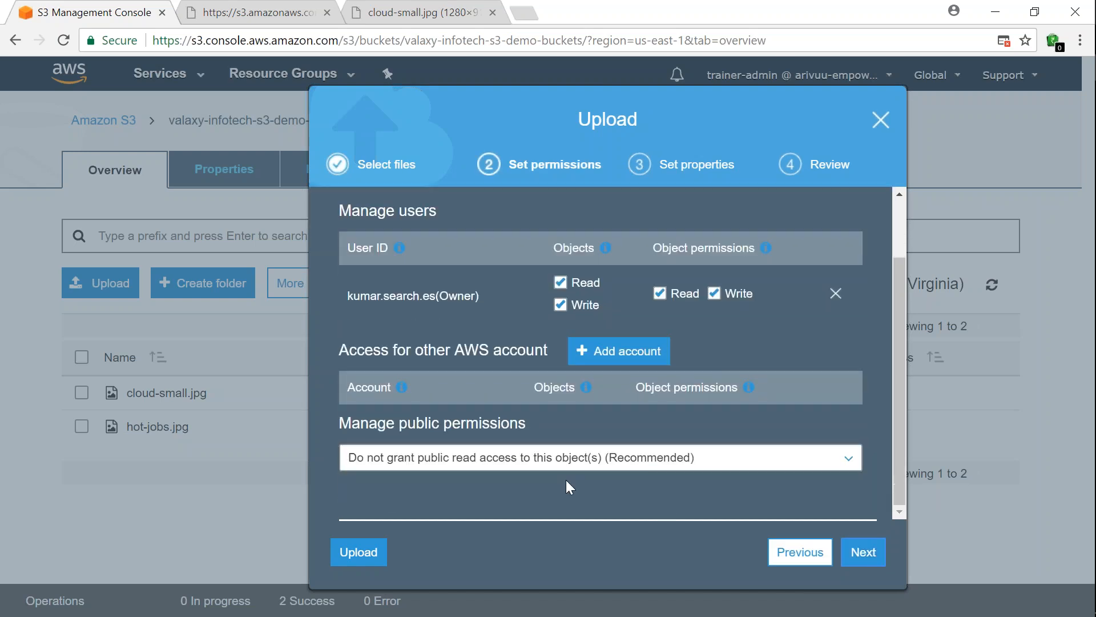
{"action": "left_click", "coordinate": [520, 463]}
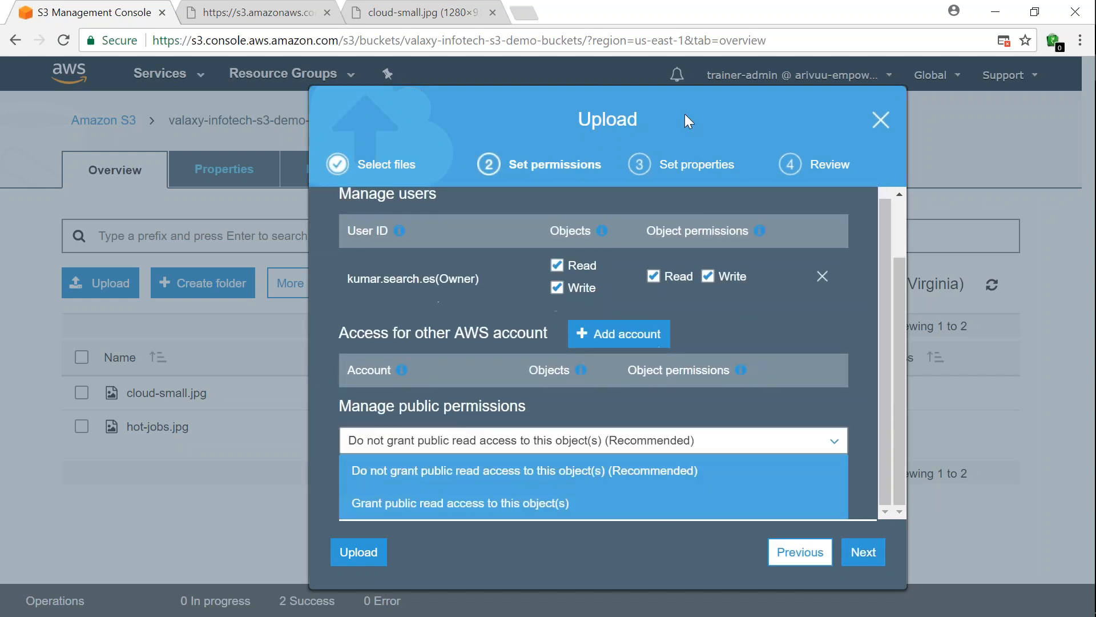
{"action": "left_click_drag", "start_coordinate": [684, 114], "coordinate": [566, 104]}
{"action": "left_click", "coordinate": [1005, 42]}
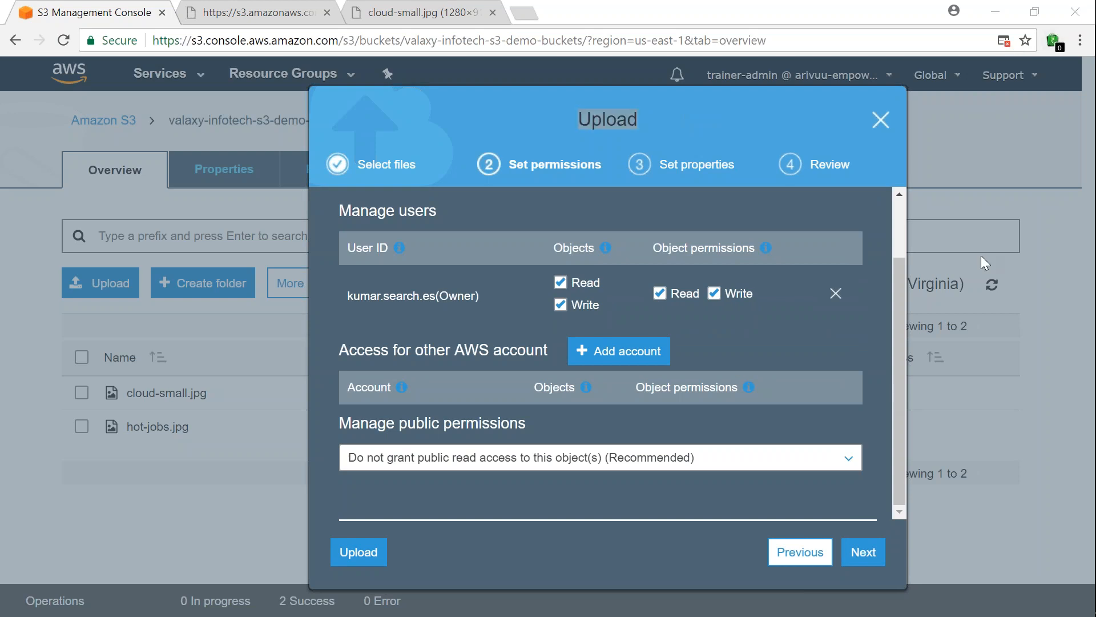
{"action": "left_click", "coordinate": [723, 458]}
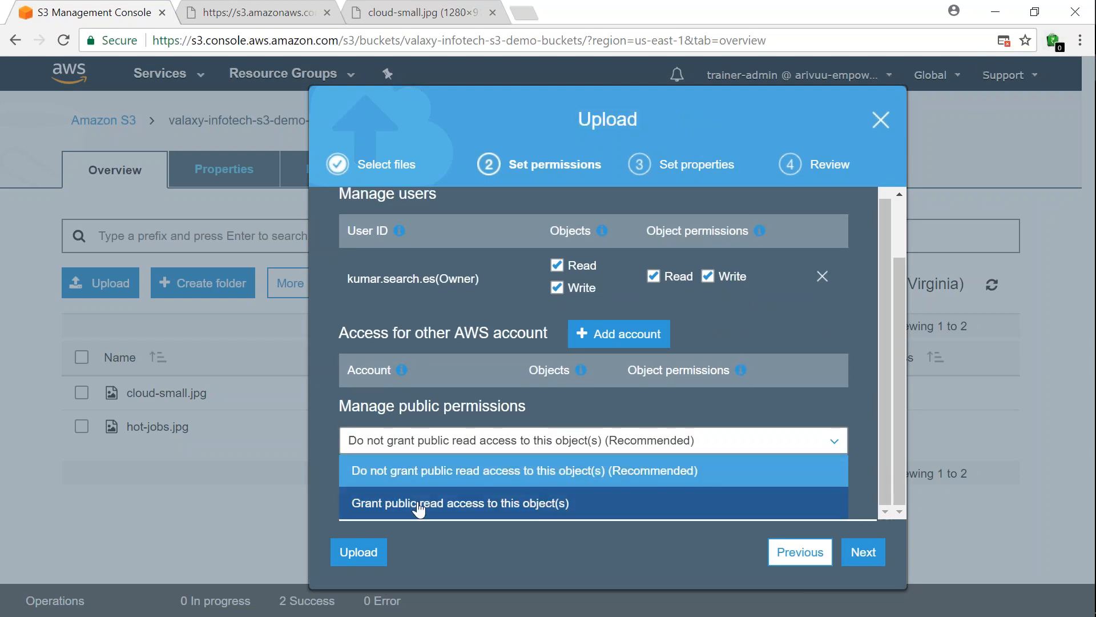
{"action": "left_click", "coordinate": [542, 505]}
{"action": "scroll", "coordinate": [732, 481], "scroll_direction": "down", "scroll_amount": 3}
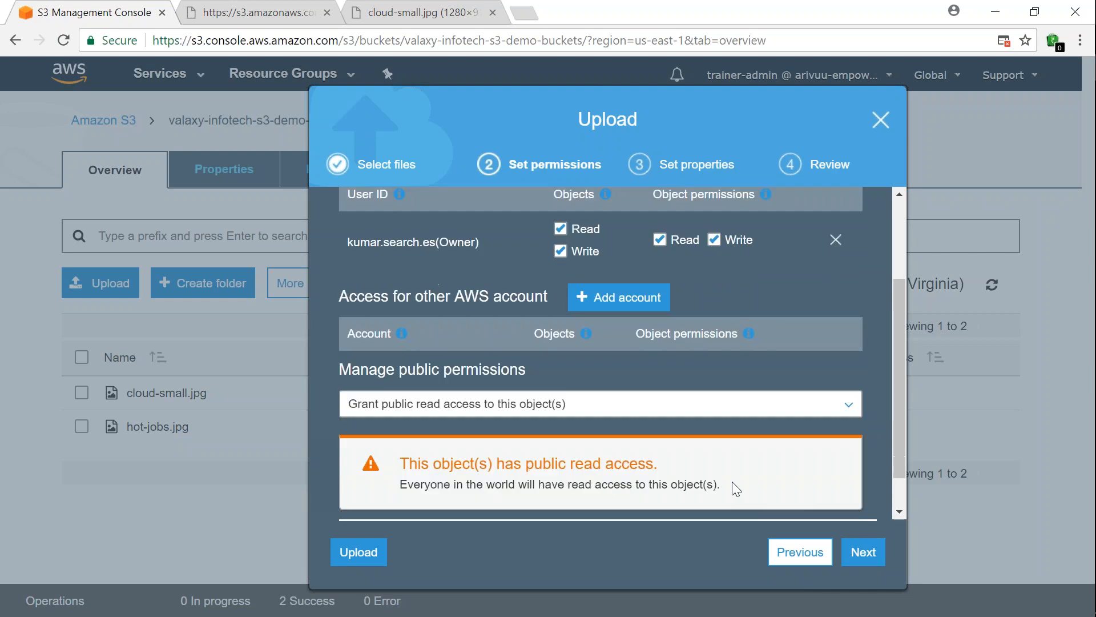
{"action": "left_click_drag", "start_coordinate": [404, 443], "coordinate": [721, 443]}
{"action": "left_click", "coordinate": [532, 437]}
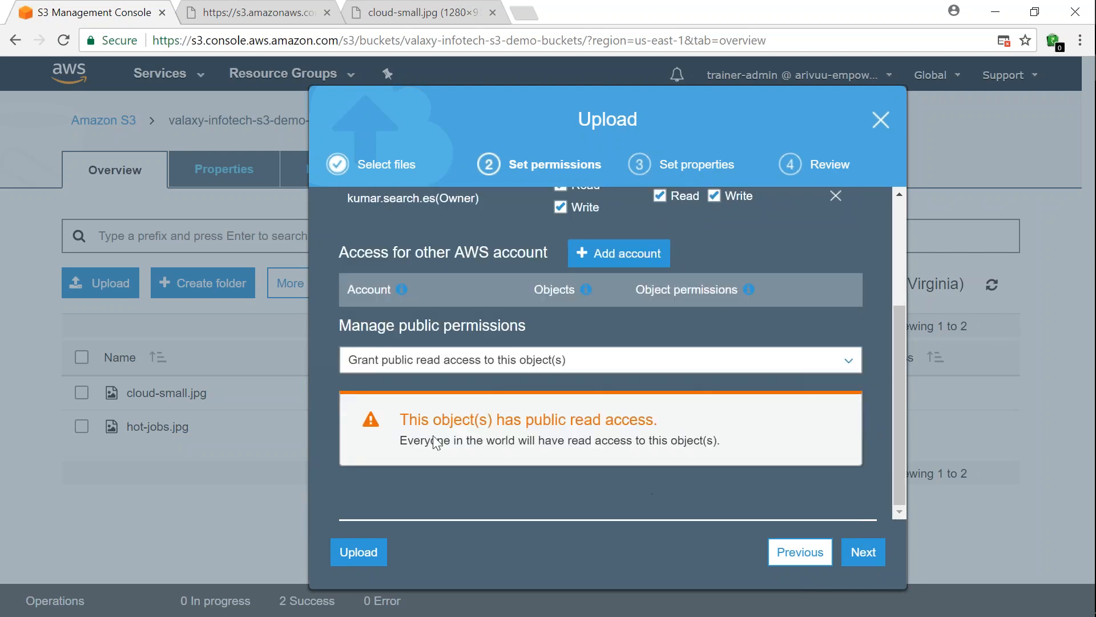
{"action": "left_click_drag", "start_coordinate": [414, 441], "coordinate": [721, 441]}
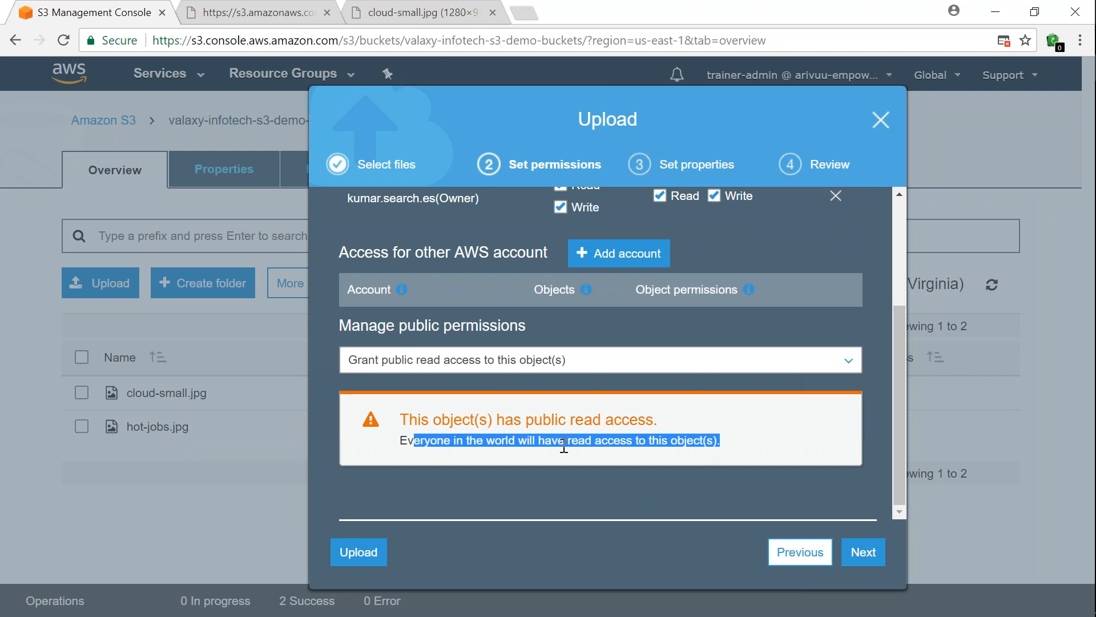
{"action": "left_click", "coordinate": [427, 443]}
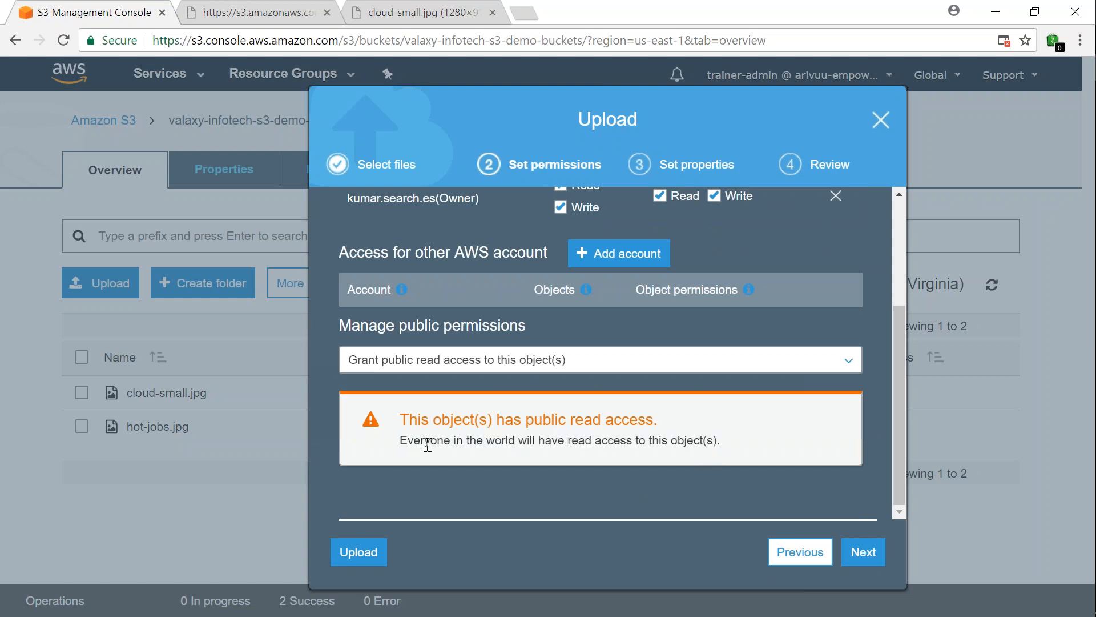
{"action": "left_click", "coordinate": [865, 553]}
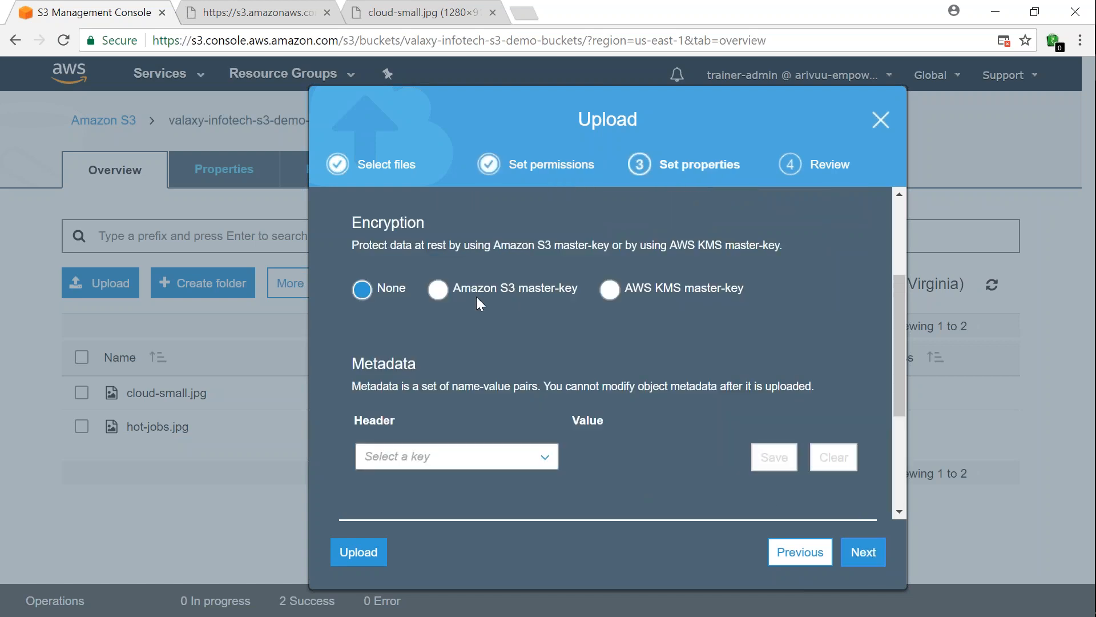
Set the file's storage class to Standard-IA and its encryption to Amazon S3 master-key
{"action": "scroll", "coordinate": [480, 345], "scroll_direction": "up", "scroll_amount": 3}
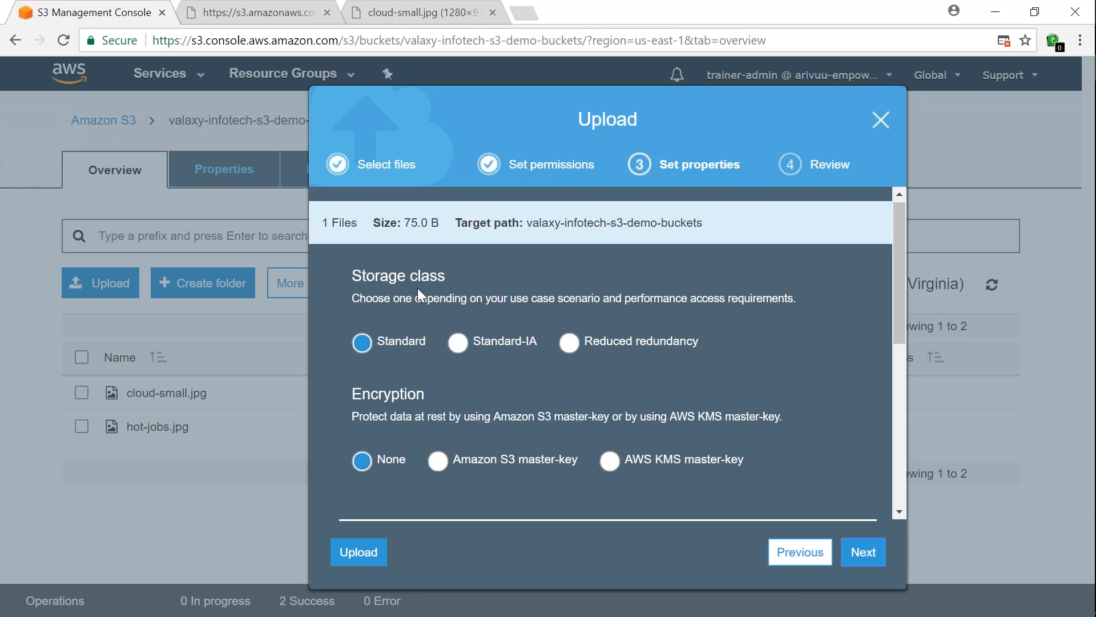
{"action": "double_click", "coordinate": [397, 394]}
{"action": "left_click", "coordinate": [459, 343]}
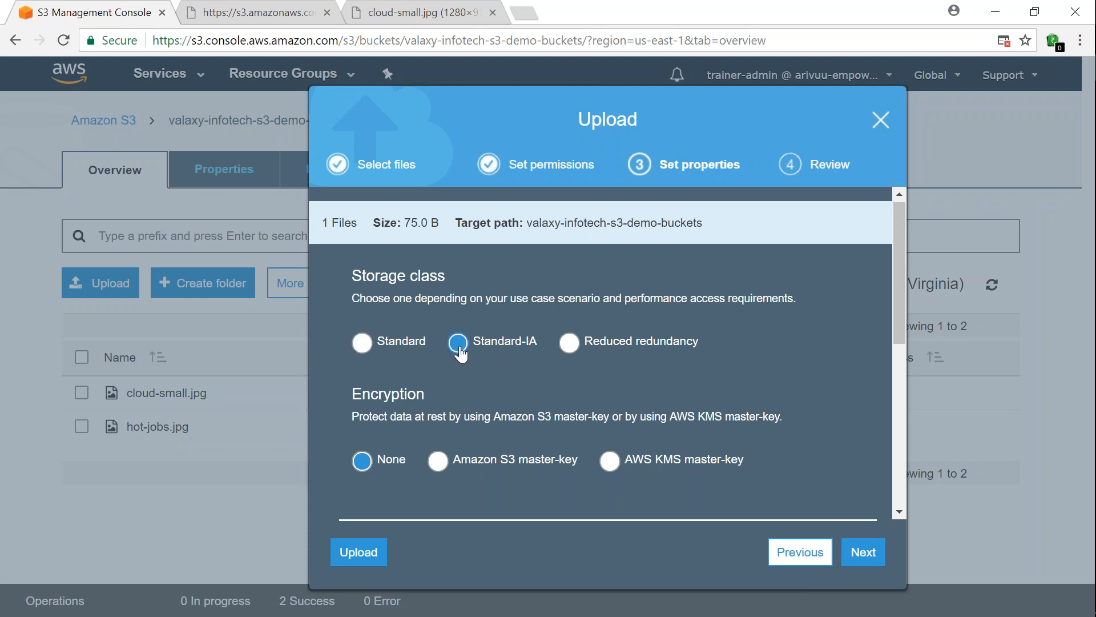
{"action": "left_click_drag", "start_coordinate": [359, 417], "coordinate": [784, 424]}
{"action": "scroll", "coordinate": [670, 421], "scroll_direction": "down", "scroll_amount": 2}
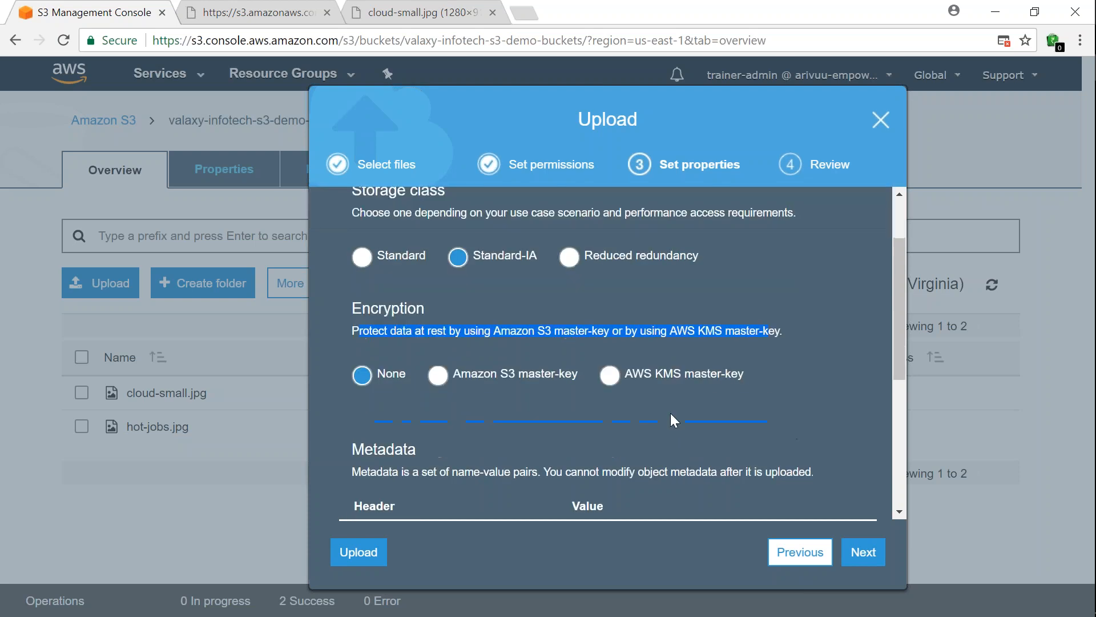
{"action": "left_click", "coordinate": [443, 381]}
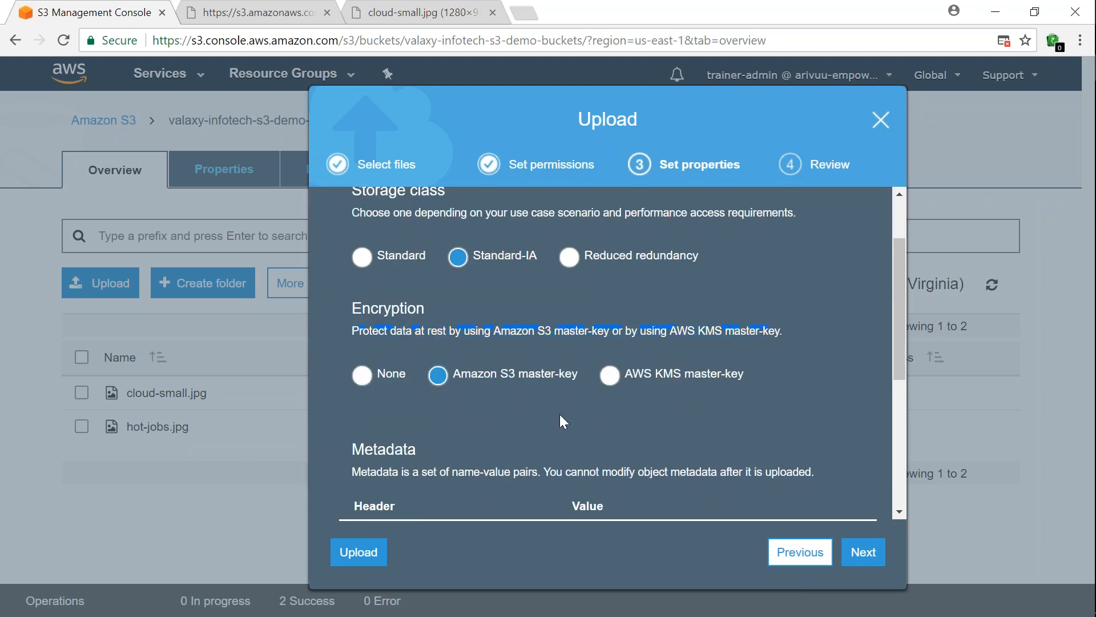
Leave metadata and tags empty, continue to the review, and upload s3-version-demo.html to the bucket
{"action": "scroll", "coordinate": [650, 457], "scroll_direction": "down", "scroll_amount": 1}
{"action": "scroll", "coordinate": [650, 458], "scroll_direction": "down", "scroll_amount": 4}
{"action": "scroll", "coordinate": [649, 444], "scroll_direction": "down", "scroll_amount": 2}
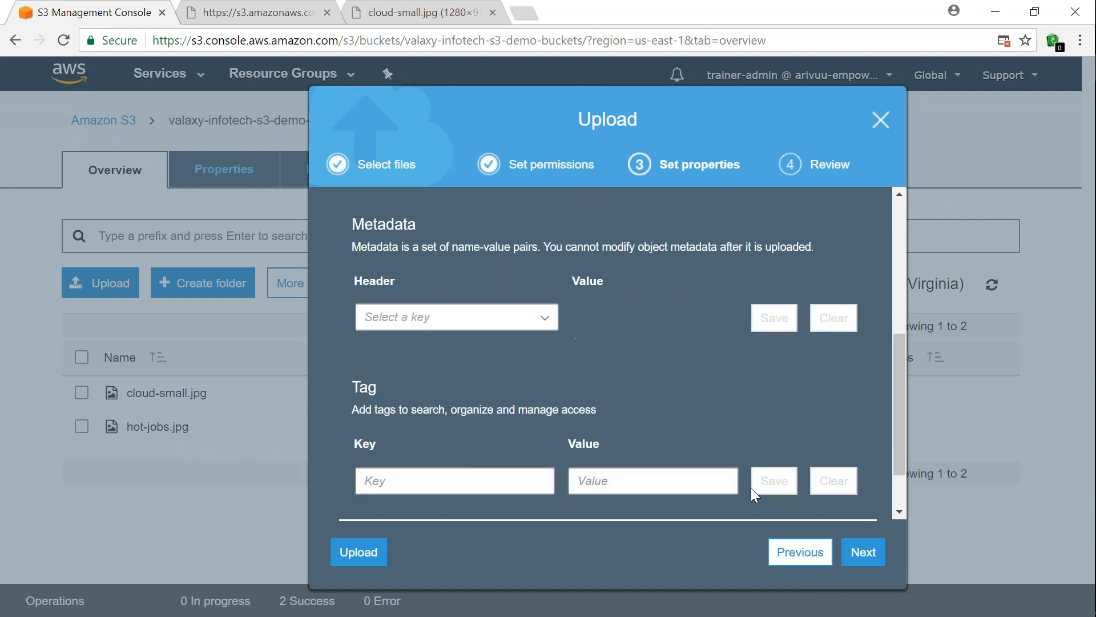
{"action": "left_click", "coordinate": [865, 557]}
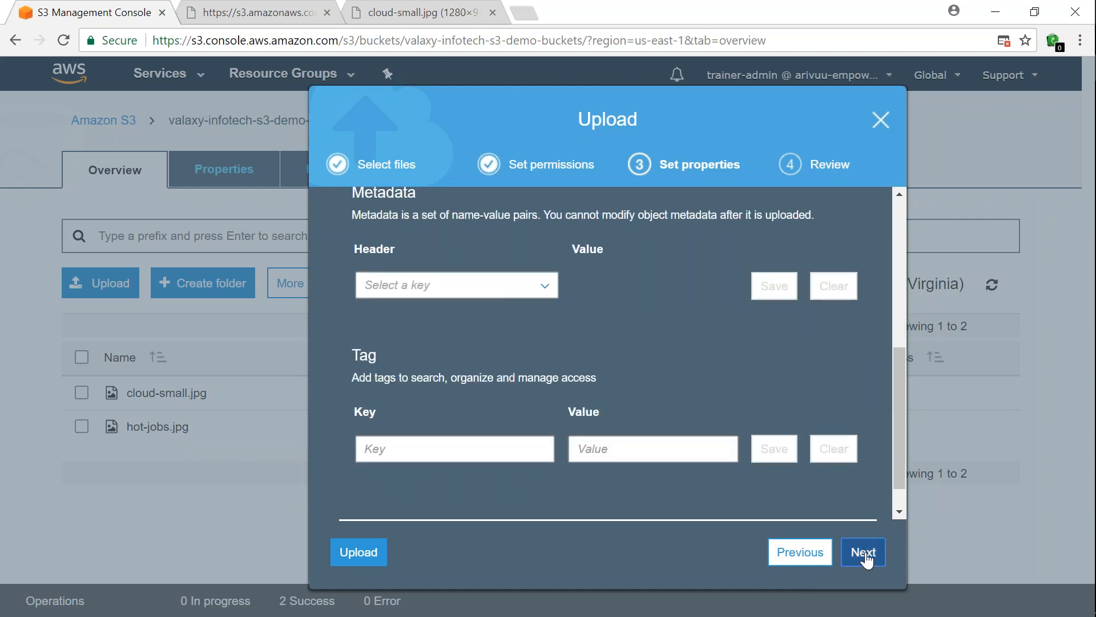
{"action": "left_click", "coordinate": [866, 559]}
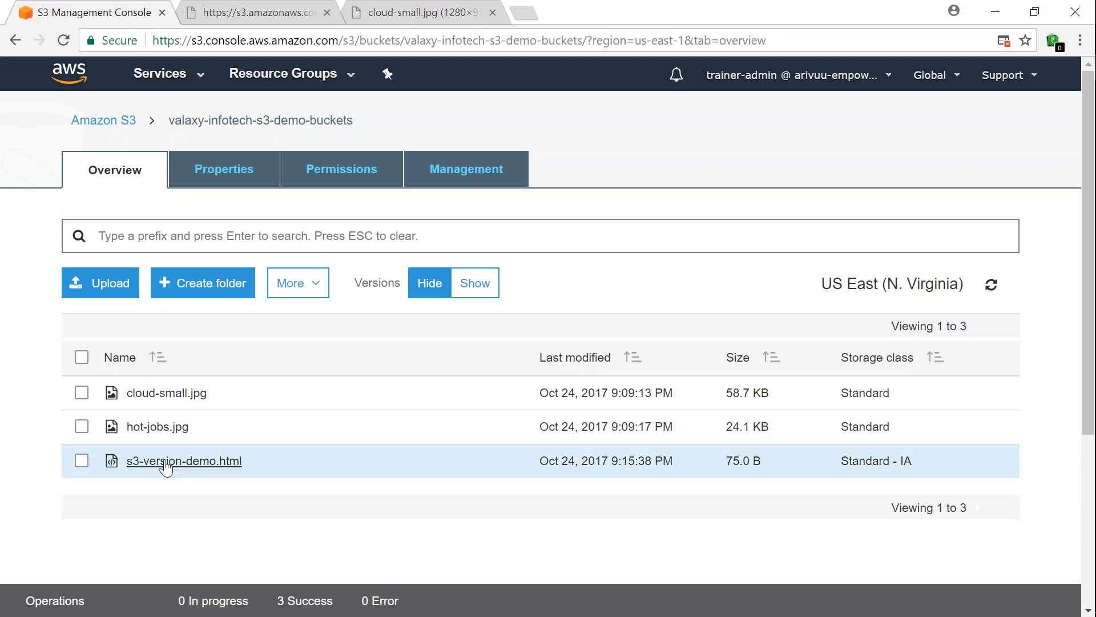
Open the details of s3-version-demo.html, copy its object link, and load the link in a new browser tab
{"action": "left_click", "coordinate": [164, 461]}
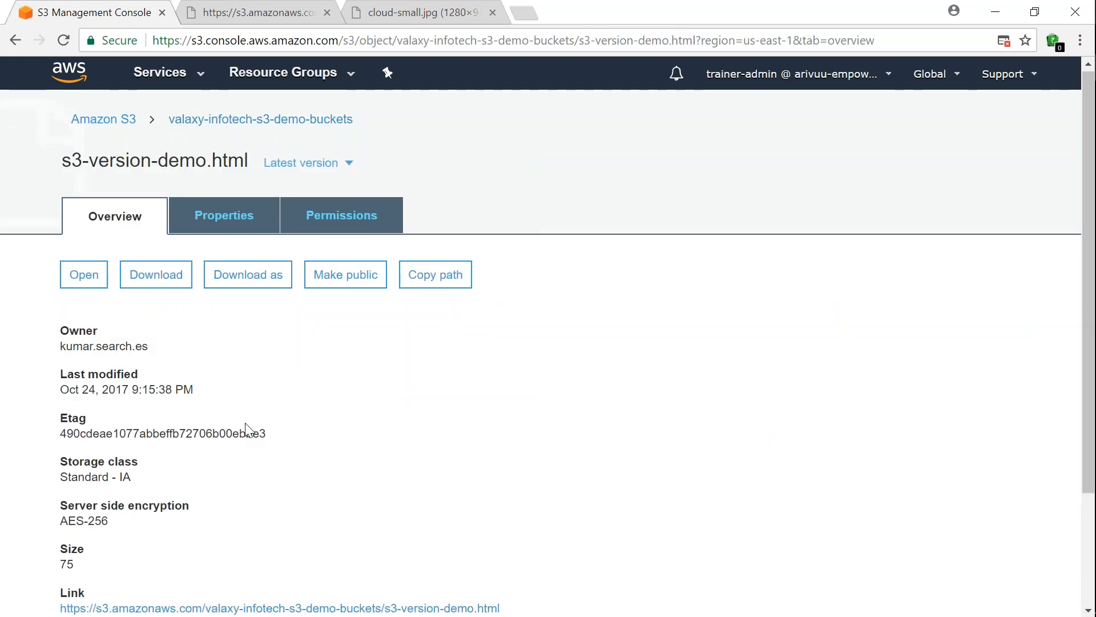
{"action": "scroll", "coordinate": [246, 430], "scroll_direction": "down", "scroll_amount": 3}
{"action": "left_click_drag", "start_coordinate": [502, 462], "coordinate": [60, 461]}
{"action": "key", "text": "ctrl+c"}
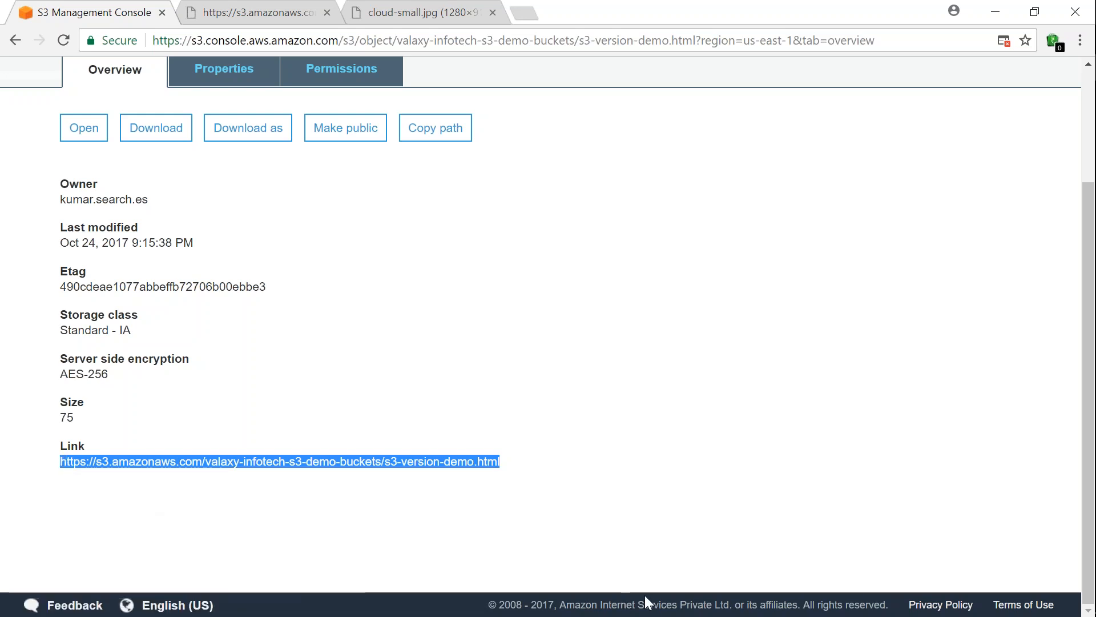
{"action": "left_click", "coordinate": [651, 616]}
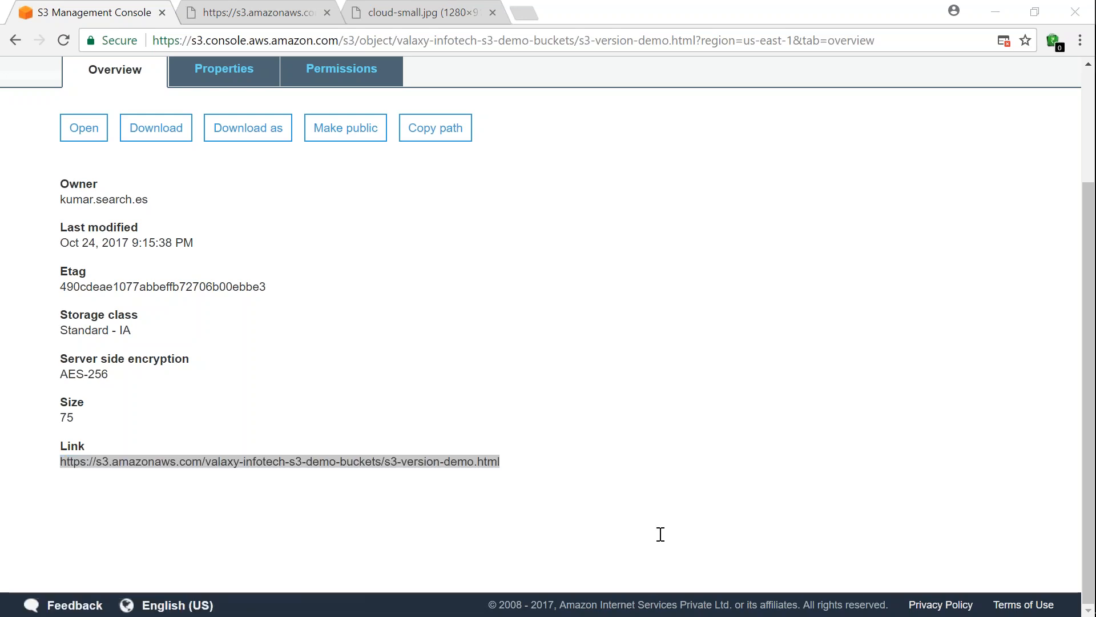
{"action": "left_click", "coordinate": [525, 10]}
{"action": "key", "text": "ctrl+v"}
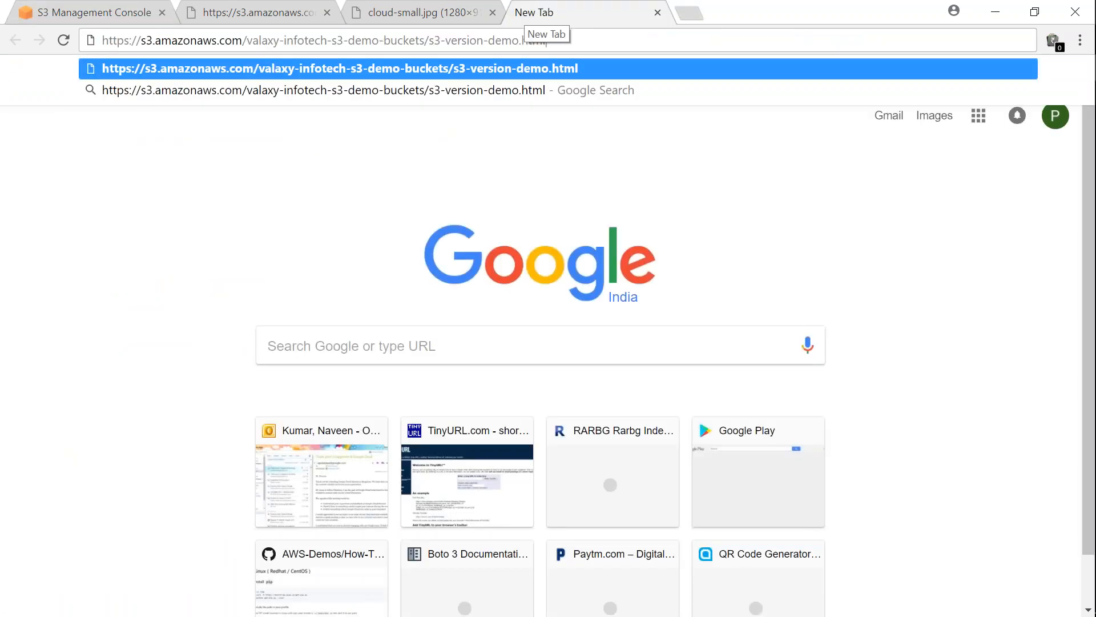
{"action": "key", "text": "Return"}
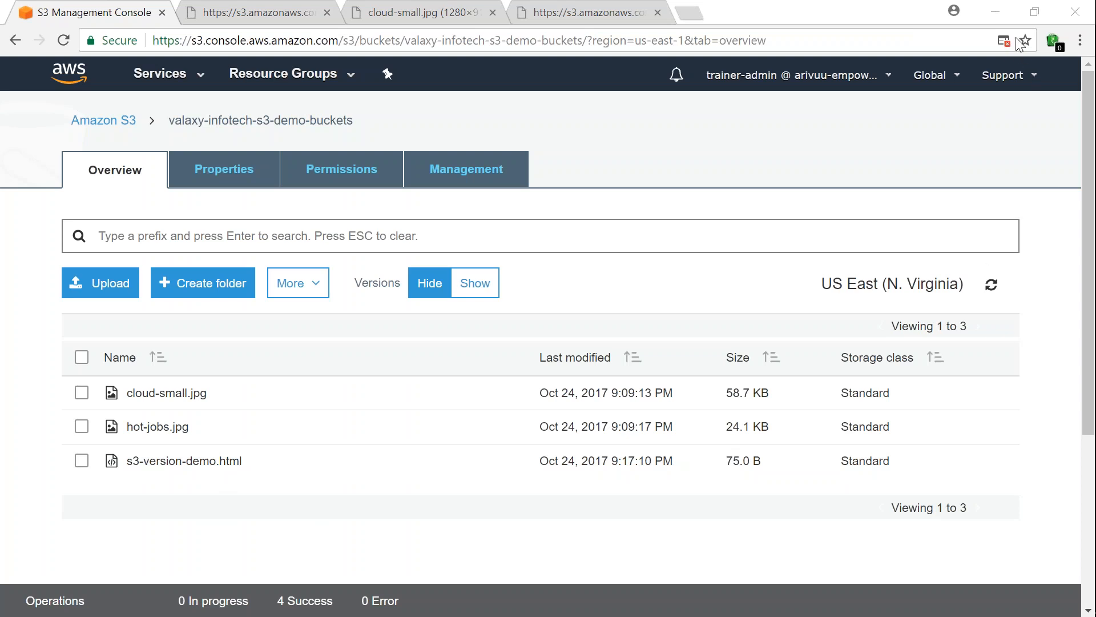
Refresh the bucket's object list and reload the s3-version-demo.html page in its browser tab
{"action": "left_click", "coordinate": [992, 283]}
{"action": "key", "text": "ctrl+shift+Tab"}
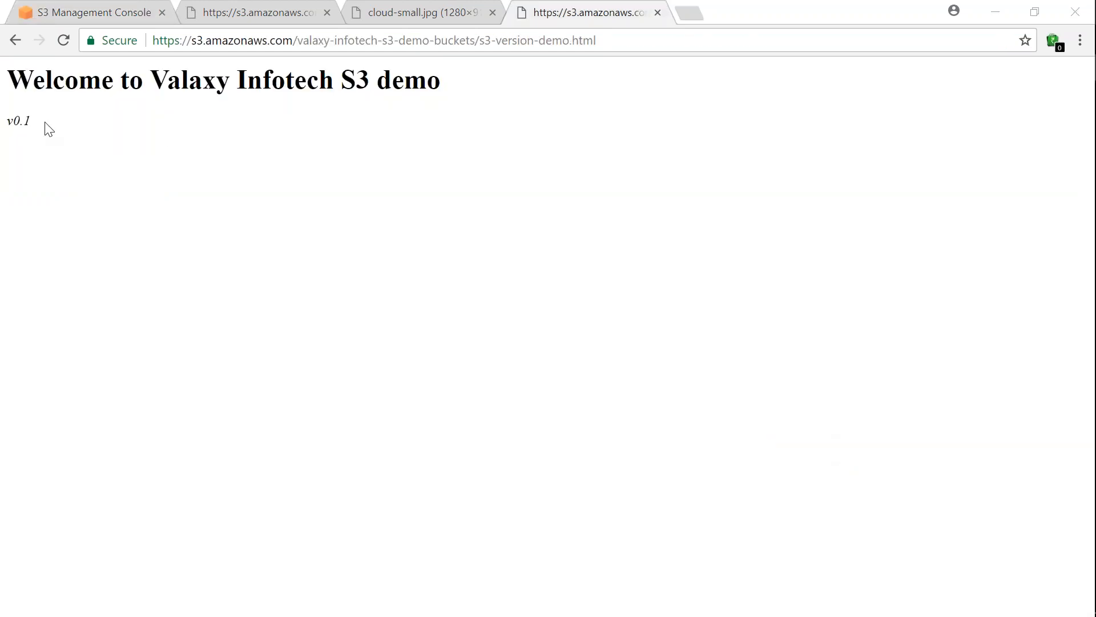
{"action": "left_click", "coordinate": [64, 46]}
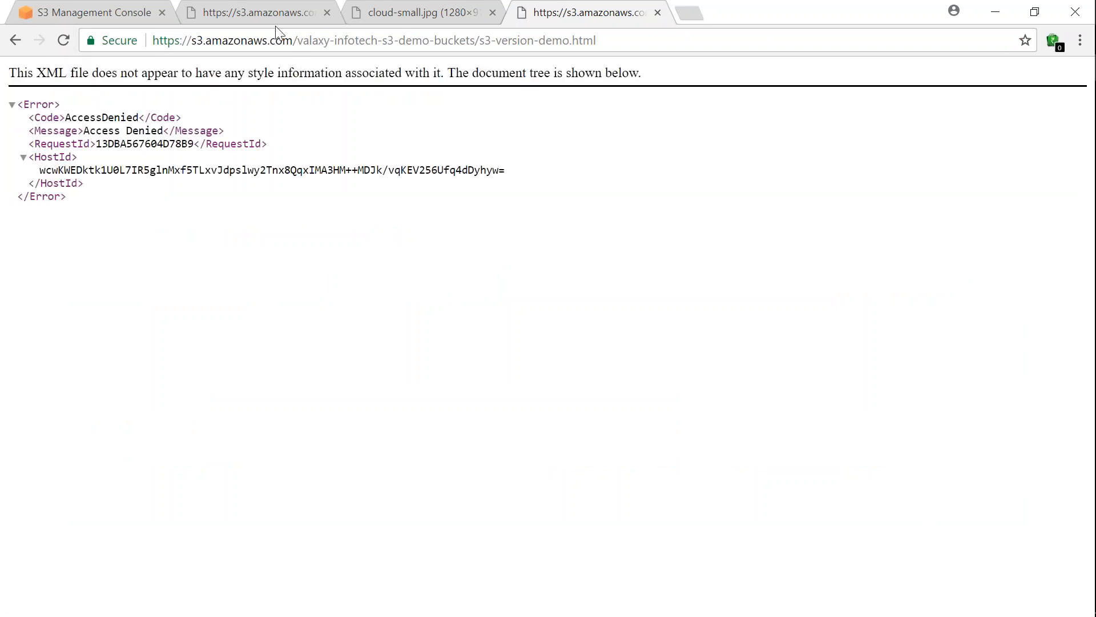
Return to the bucket's object list and make s3-version-demo.html public
{"action": "left_click", "coordinate": [74, 13]}
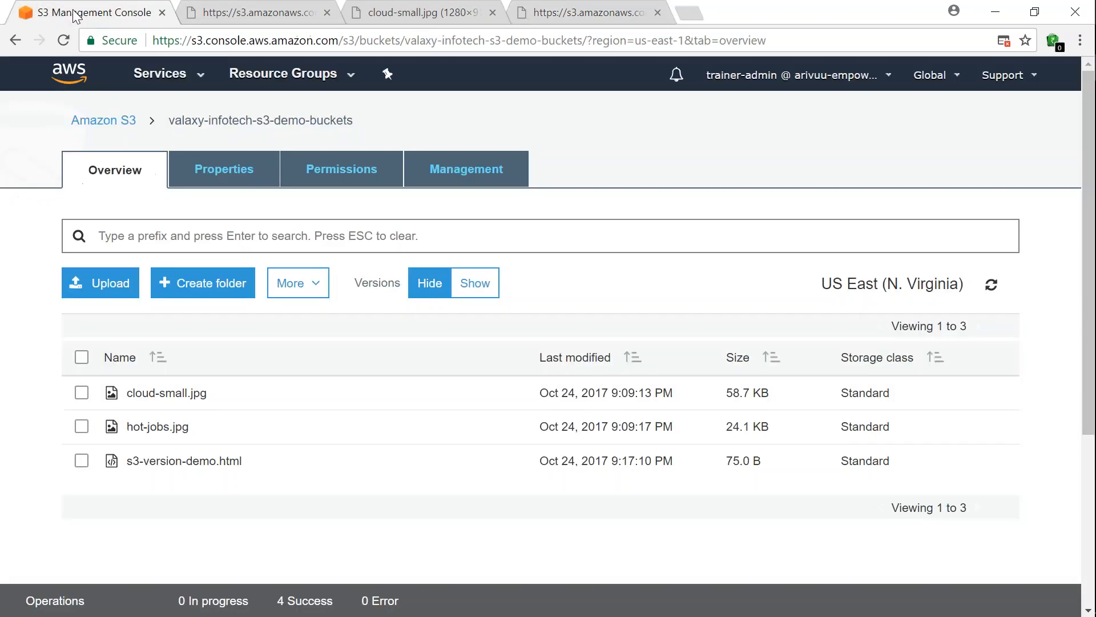
{"action": "left_click", "coordinate": [81, 460]}
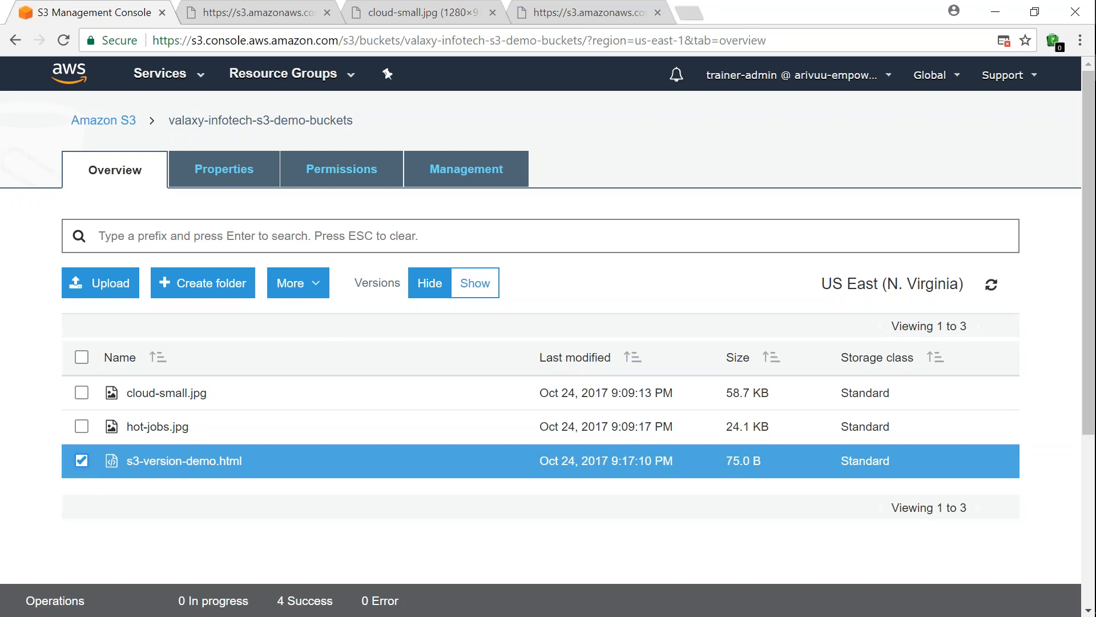
{"action": "left_click", "coordinate": [327, 295]}
{"action": "scroll", "coordinate": [320, 388], "scroll_direction": "down", "scroll_amount": 5}
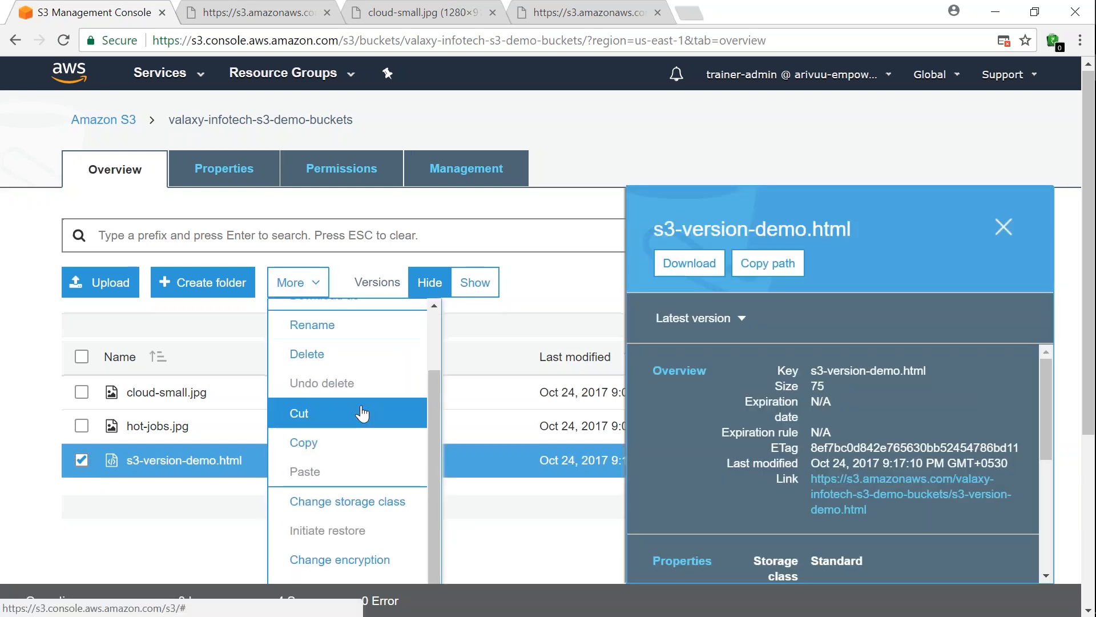
{"action": "left_click", "coordinate": [334, 537]}
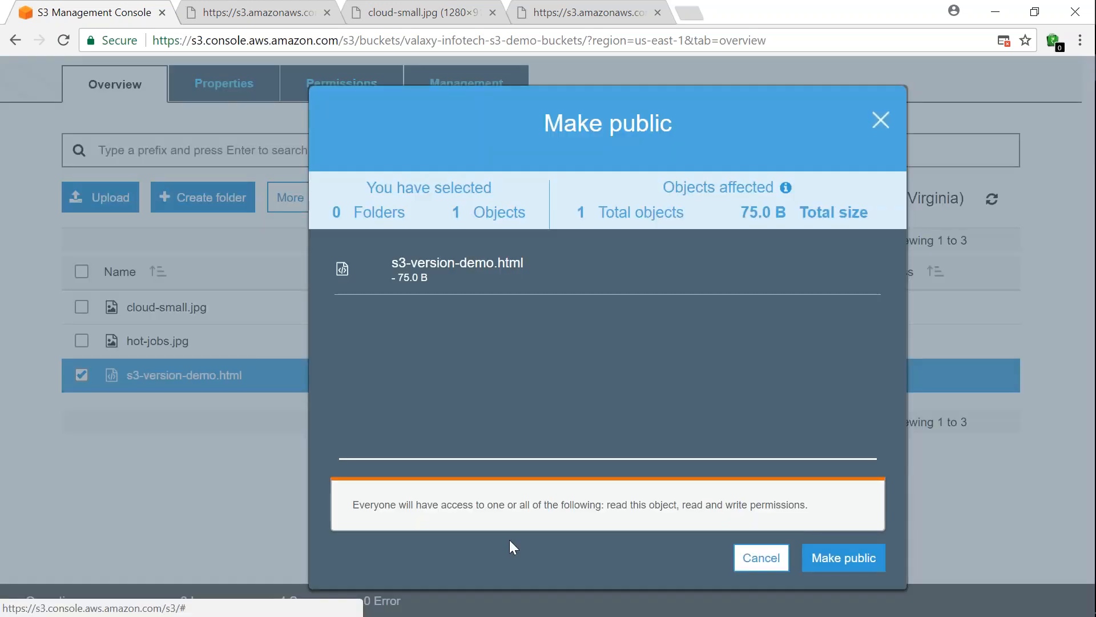
{"action": "left_click", "coordinate": [833, 562]}
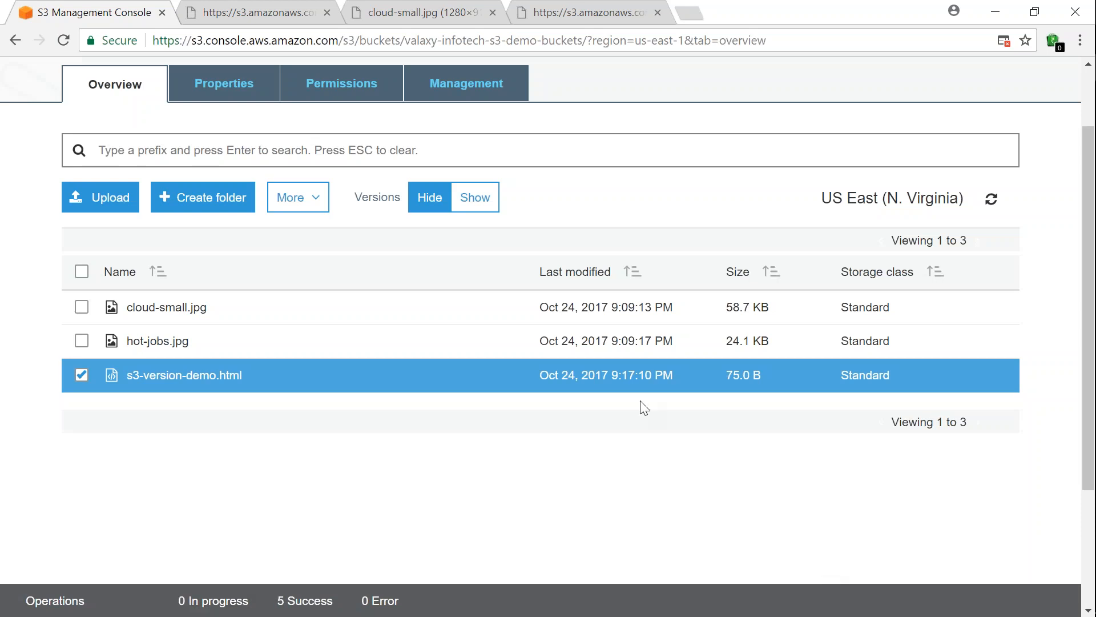
Reload the s3-version-demo.html page and examine its version text and the file name in the address
{"action": "left_click", "coordinate": [579, 12]}
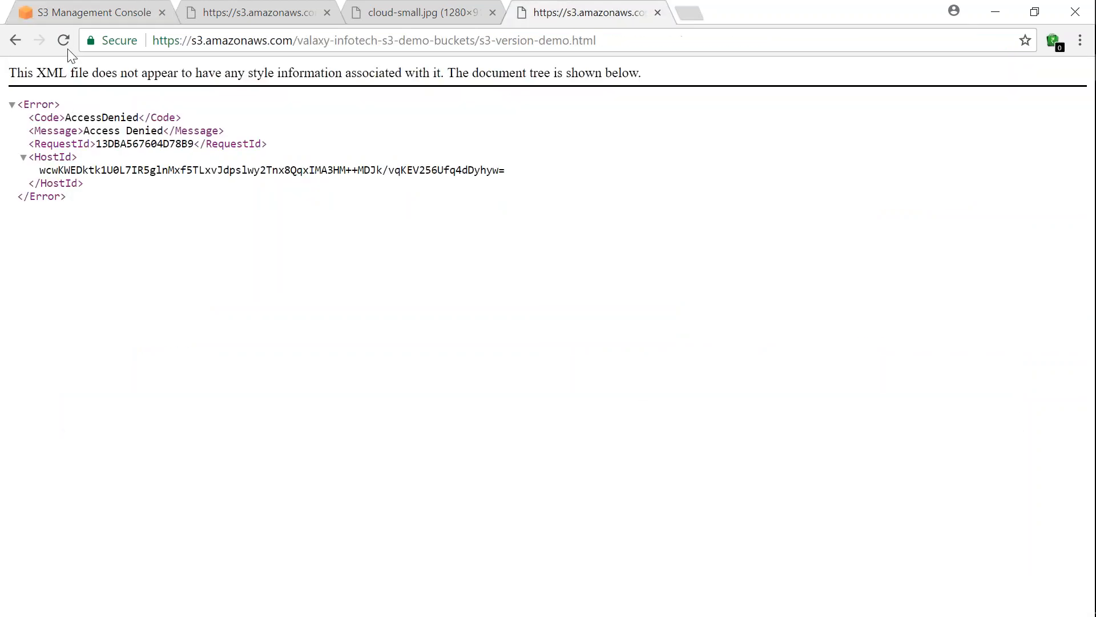
{"action": "left_click", "coordinate": [67, 42]}
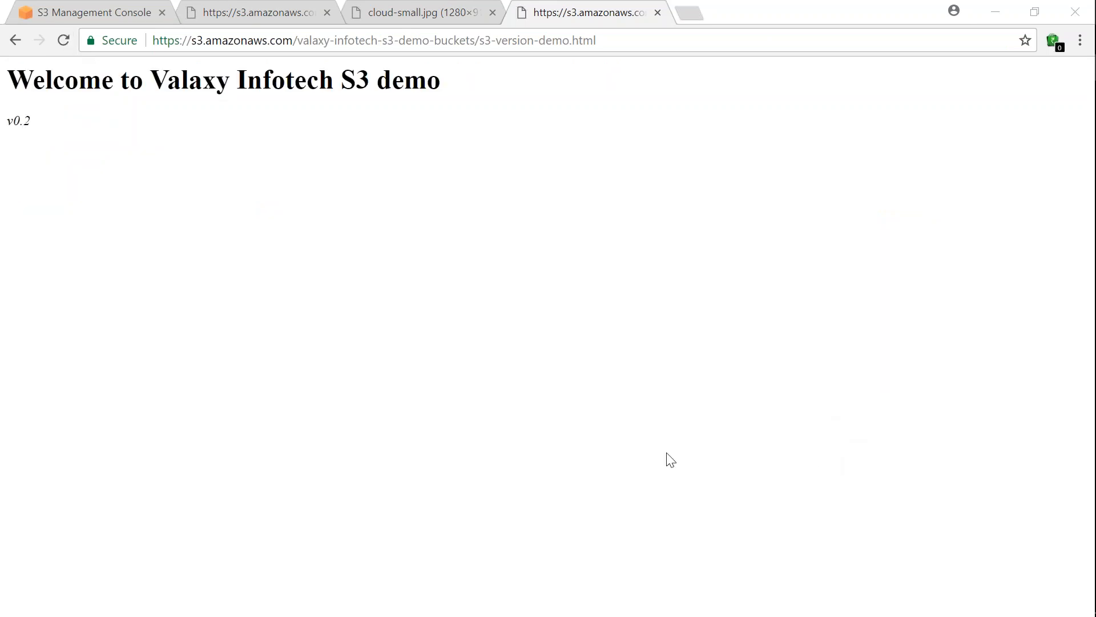
{"action": "double_click", "coordinate": [23, 121]}
{"action": "left_click", "coordinate": [40, 132]}
{"action": "double_click", "coordinate": [19, 121]}
{"action": "left_click_drag", "start_coordinate": [483, 41], "coordinate": [606, 48]}
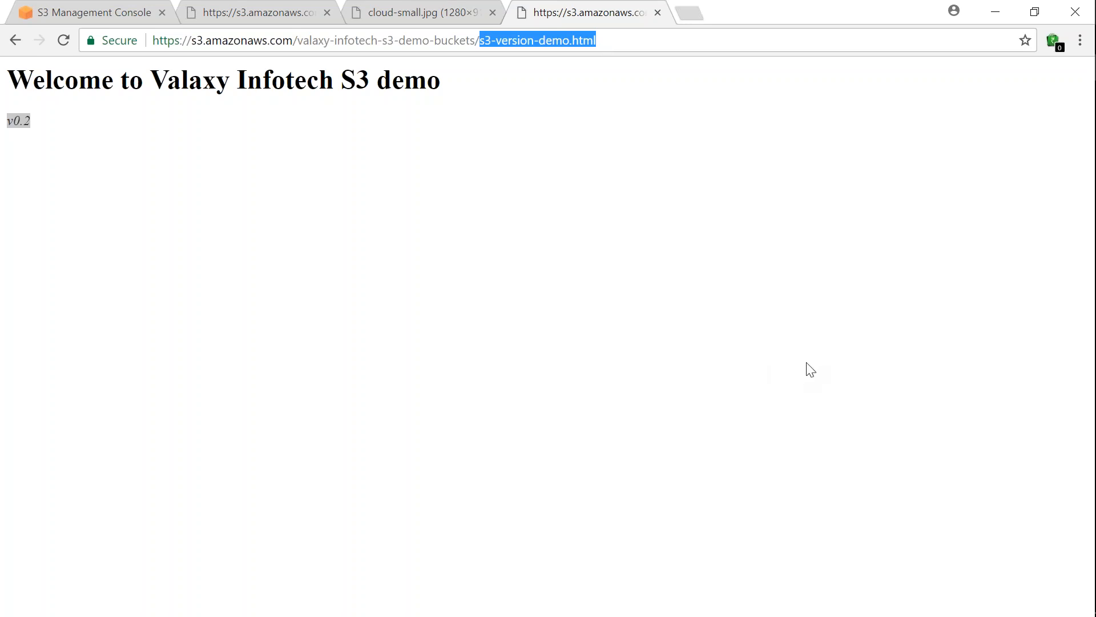
{"action": "left_click_drag", "start_coordinate": [480, 40], "coordinate": [614, 42]}
{"action": "left_click", "coordinate": [615, 41]}
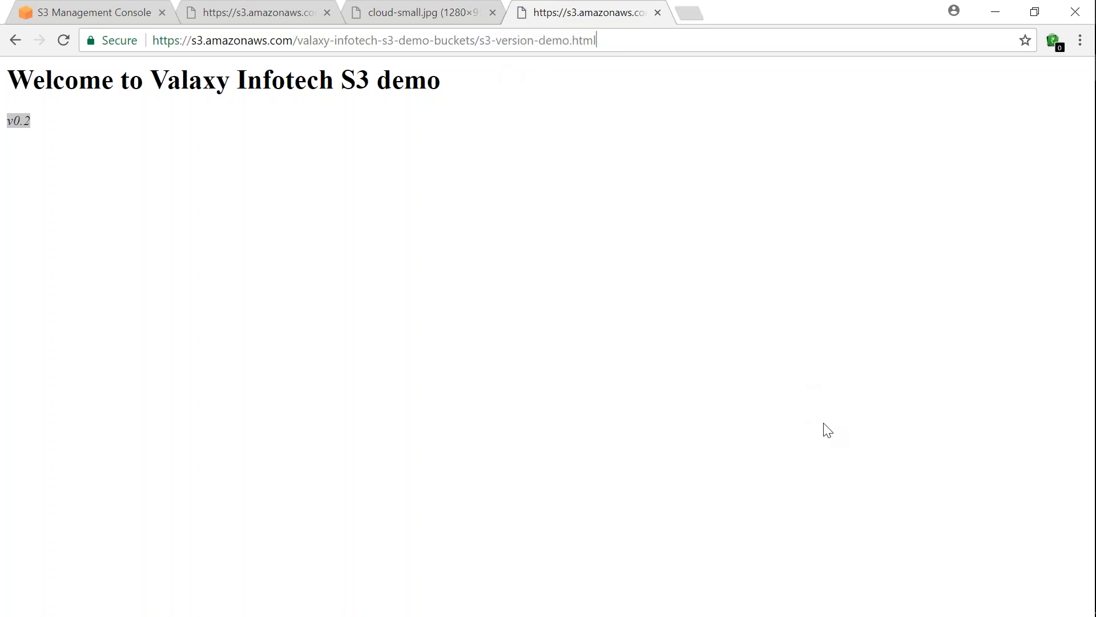
Examine the stored versions, properties and permissions of s3-version-demo.html in the bucket, then close its details
{"action": "key", "text": "ctrl+Tab"}
{"action": "scroll", "coordinate": [433, 473], "scroll_direction": "up", "scroll_amount": 2}
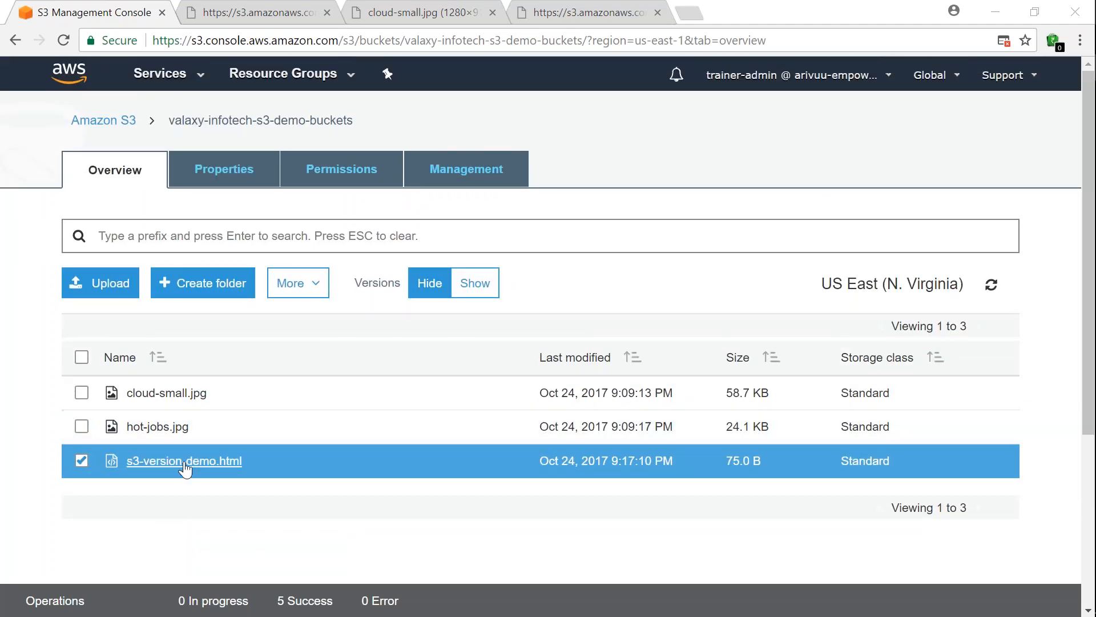
{"action": "left_click", "coordinate": [151, 467]}
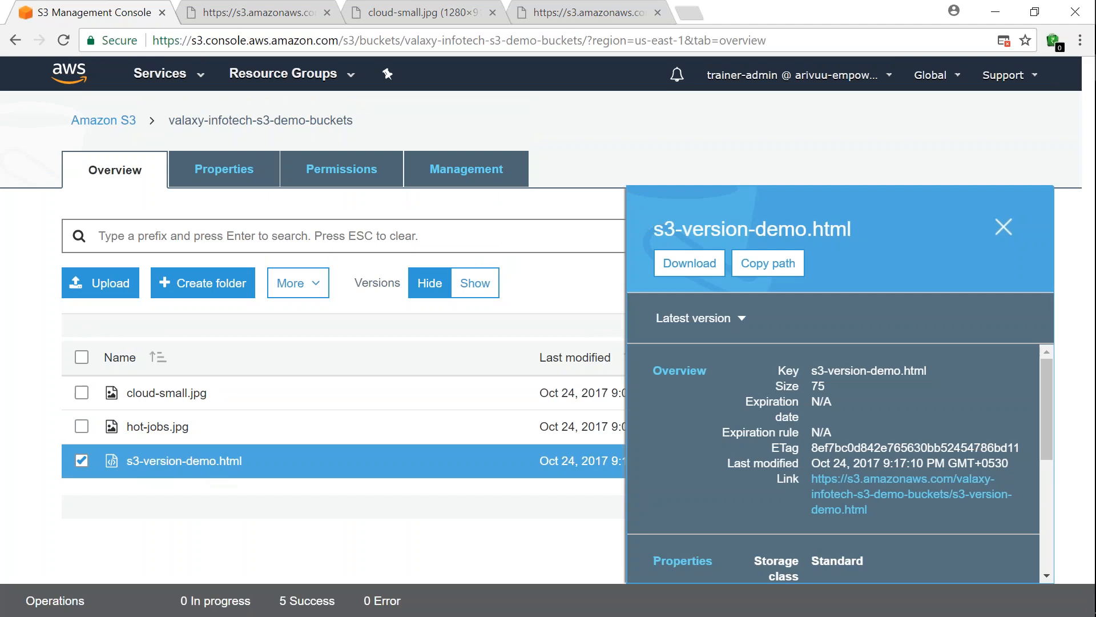
{"action": "left_click", "coordinate": [742, 320]}
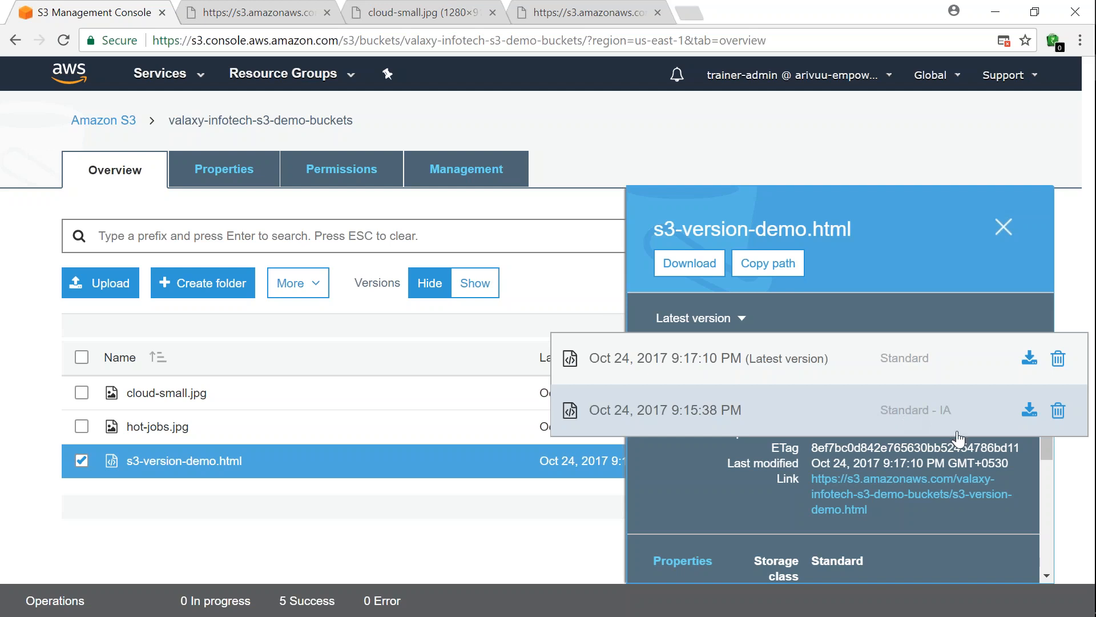
{"action": "scroll", "coordinate": [964, 515], "scroll_direction": "down", "scroll_amount": 5}
{"action": "scroll", "coordinate": [964, 515], "scroll_direction": "up", "scroll_amount": 4}
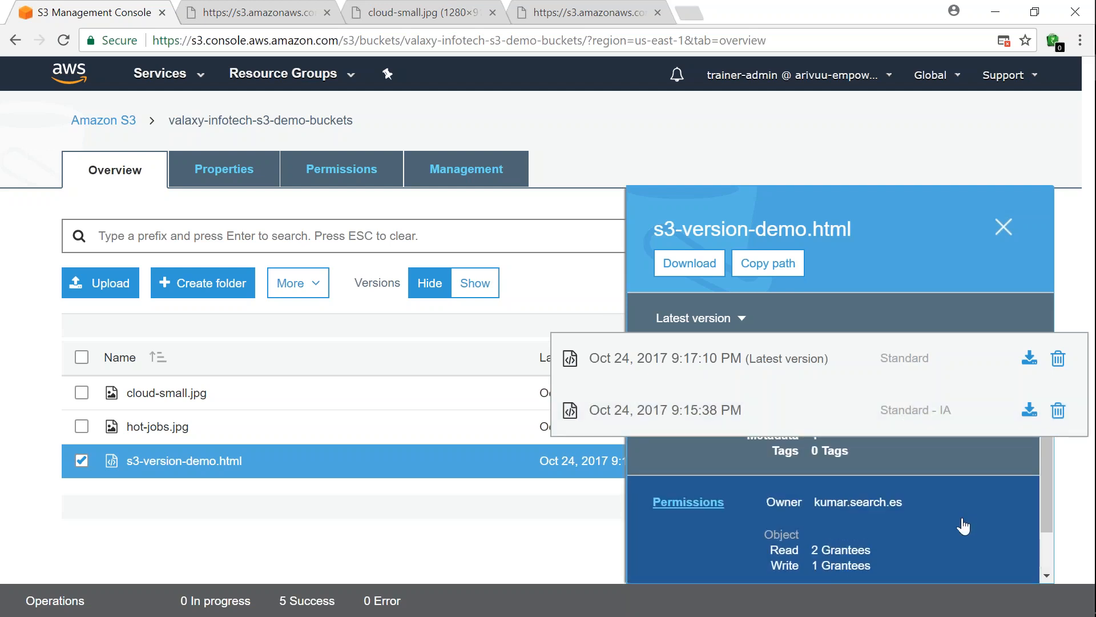
{"action": "scroll", "coordinate": [1055, 549], "scroll_direction": "down", "scroll_amount": 1}
{"action": "scroll", "coordinate": [1056, 548], "scroll_direction": "down", "scroll_amount": 2}
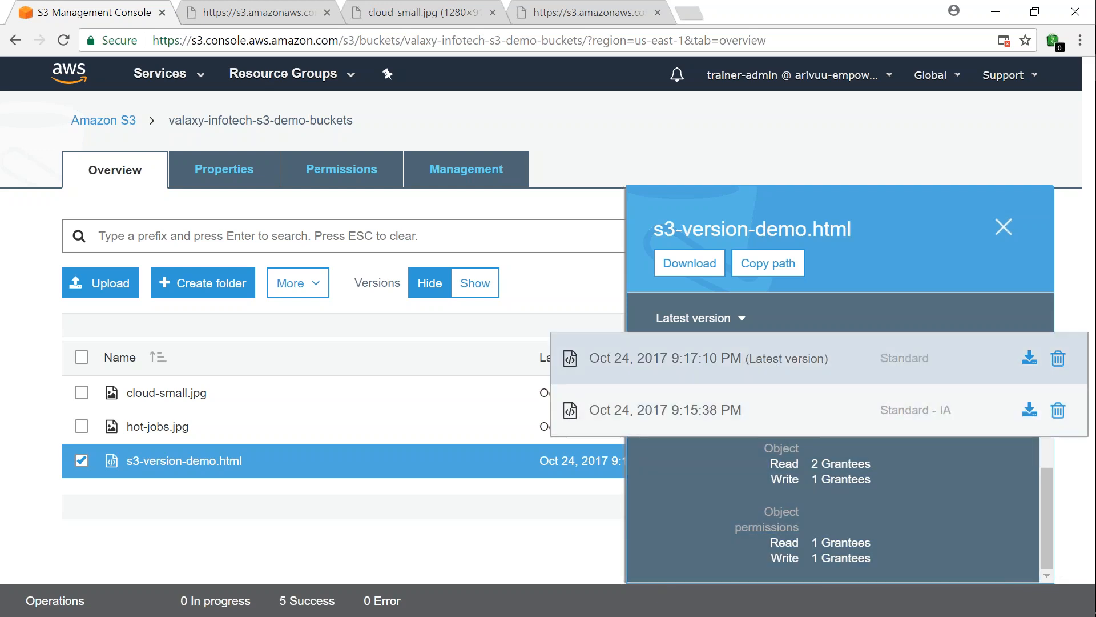
{"action": "left_click", "coordinate": [905, 272]}
{"action": "scroll", "coordinate": [939, 502], "scroll_direction": "up", "scroll_amount": 1}
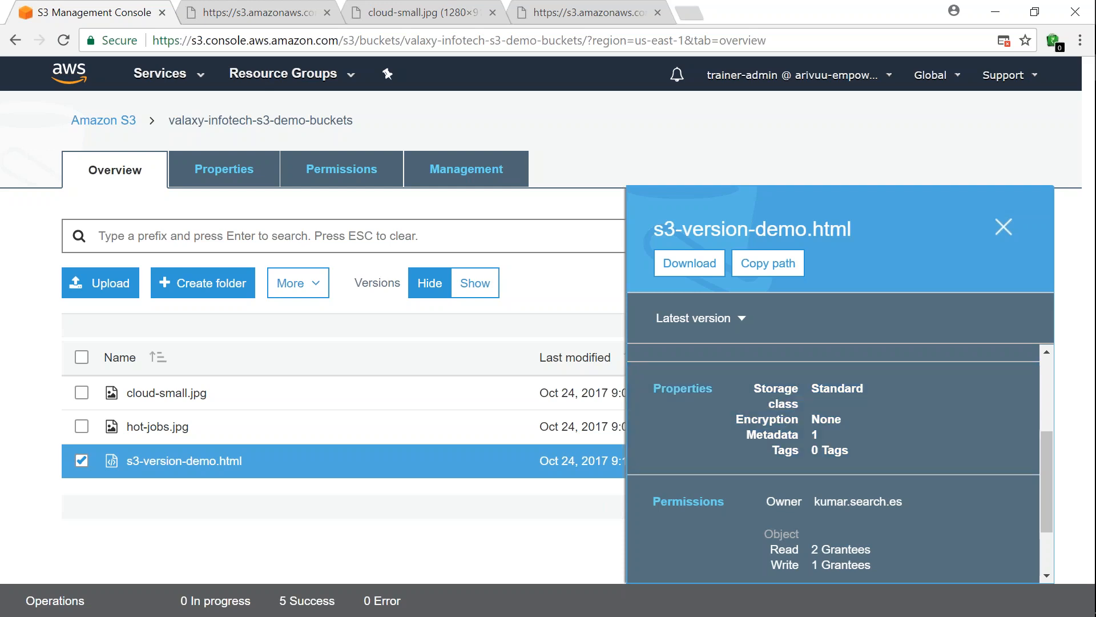
{"action": "left_click", "coordinate": [1003, 227]}
Refresh the object list and review the bucket's versioning, logging and hosting properties
{"action": "left_click", "coordinate": [991, 284]}
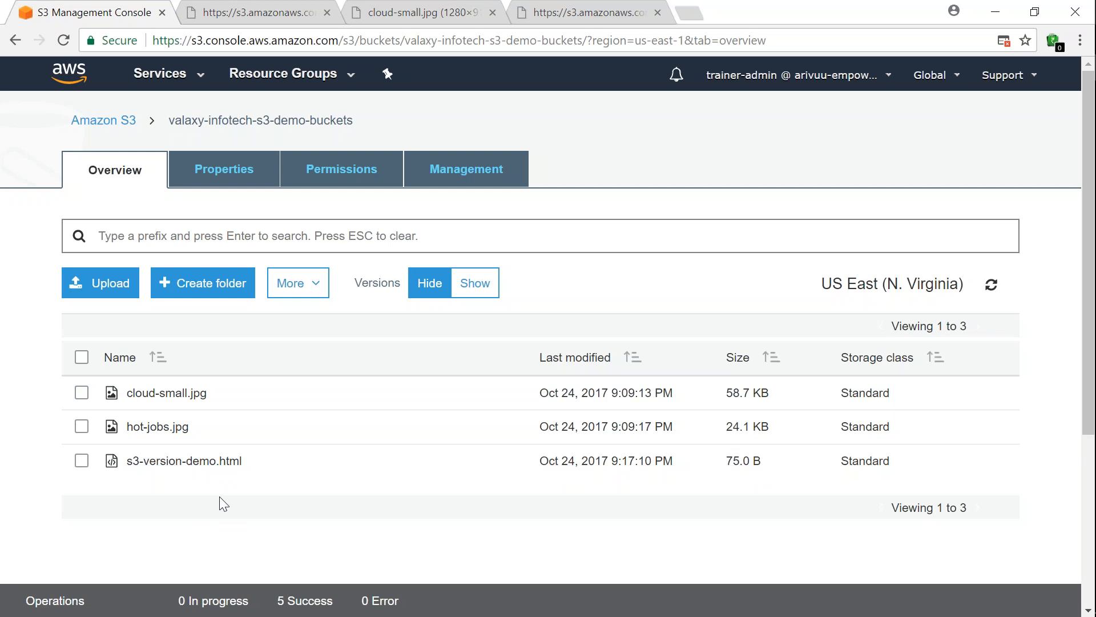
{"action": "left_click", "coordinate": [111, 429]}
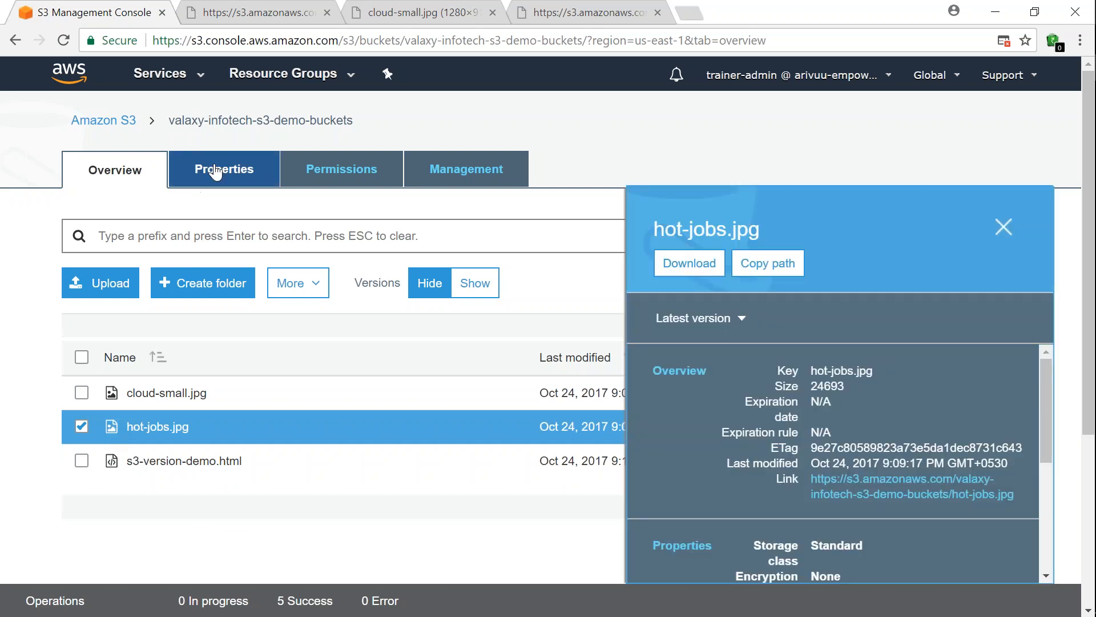
{"action": "left_click", "coordinate": [216, 171]}
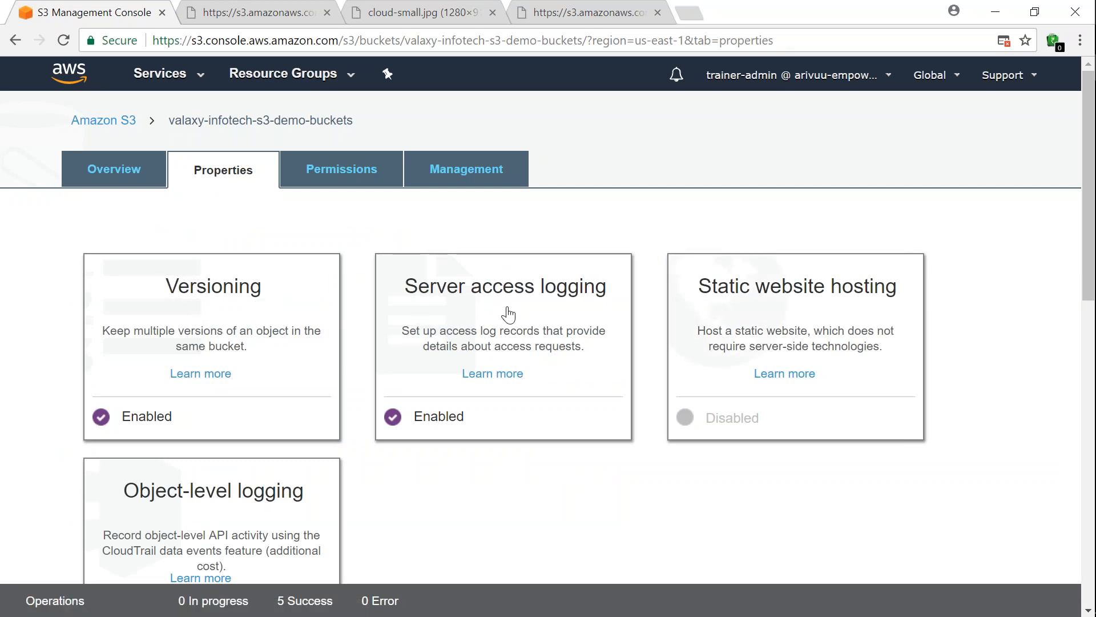
{"action": "scroll", "coordinate": [589, 340], "scroll_direction": "down", "scroll_amount": 2}
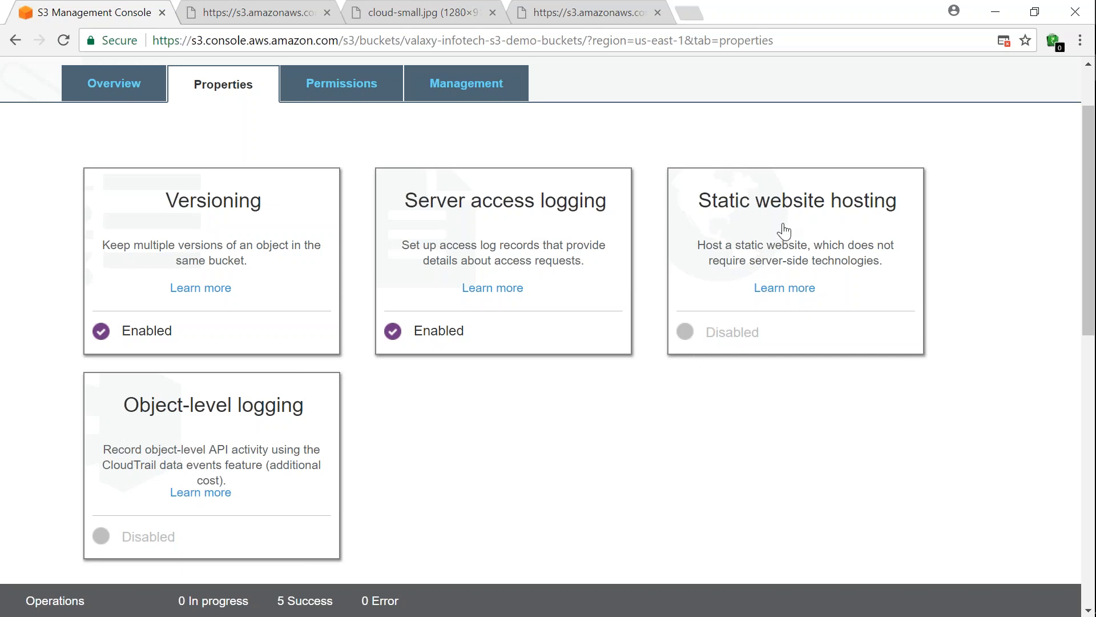
{"action": "scroll", "coordinate": [764, 277], "scroll_direction": "up", "scroll_amount": 2}
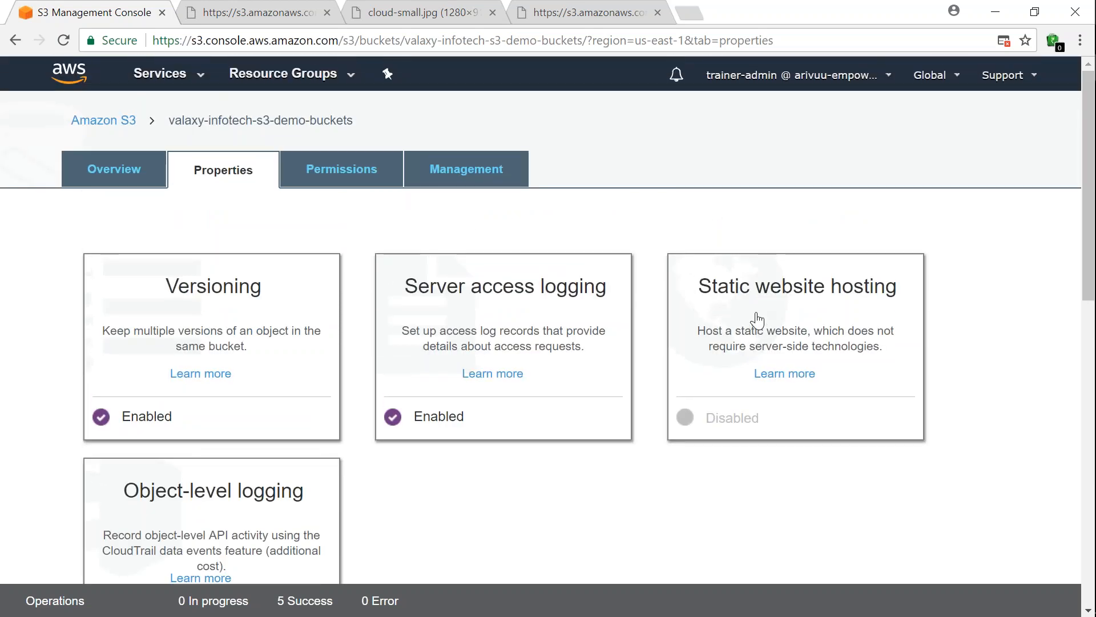
Open the bucket's static website hosting settings and choose to use this bucket to host a website
{"action": "left_click", "coordinate": [813, 311]}
{"action": "scroll", "coordinate": [748, 317], "scroll_direction": "down", "scroll_amount": 7}
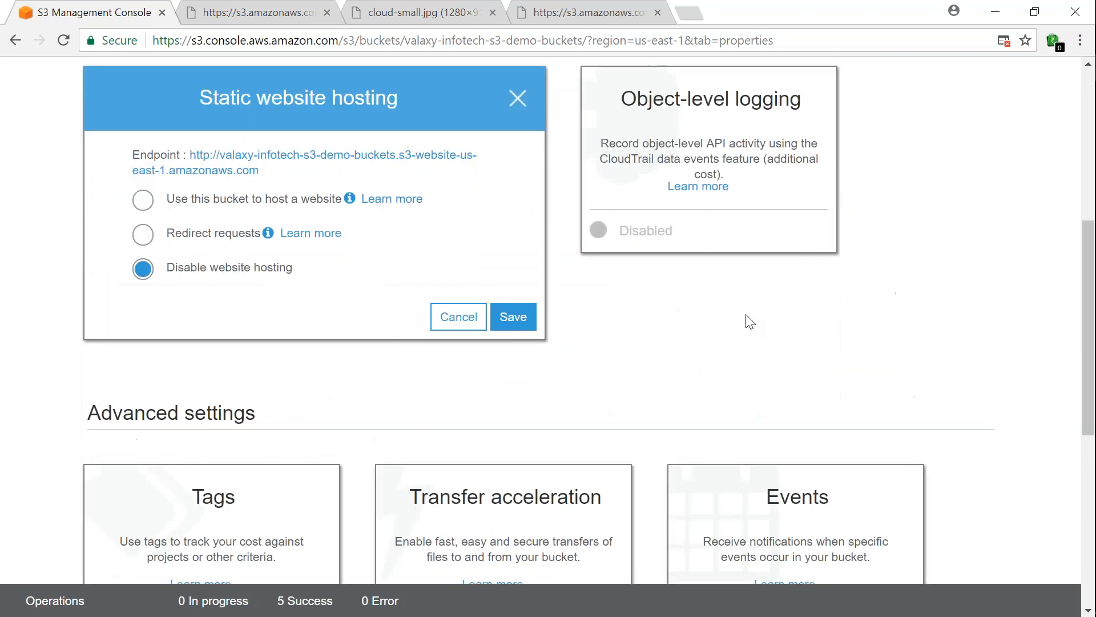
{"action": "scroll", "coordinate": [254, 353], "scroll_direction": "up", "scroll_amount": 1}
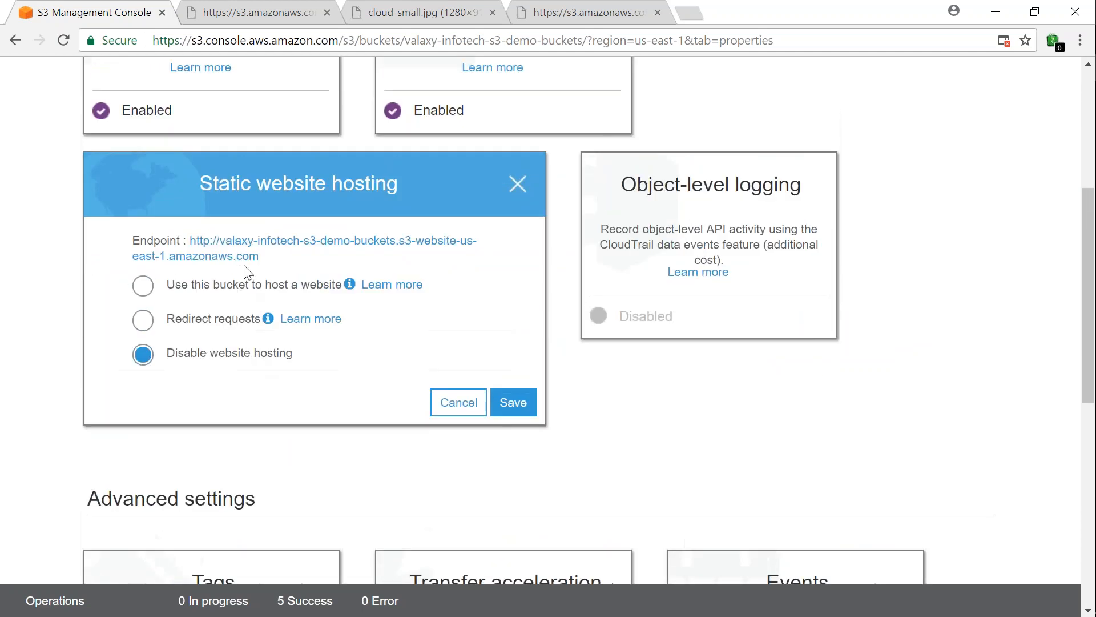
{"action": "left_click", "coordinate": [144, 285]}
{"action": "left_click", "coordinate": [233, 354]}
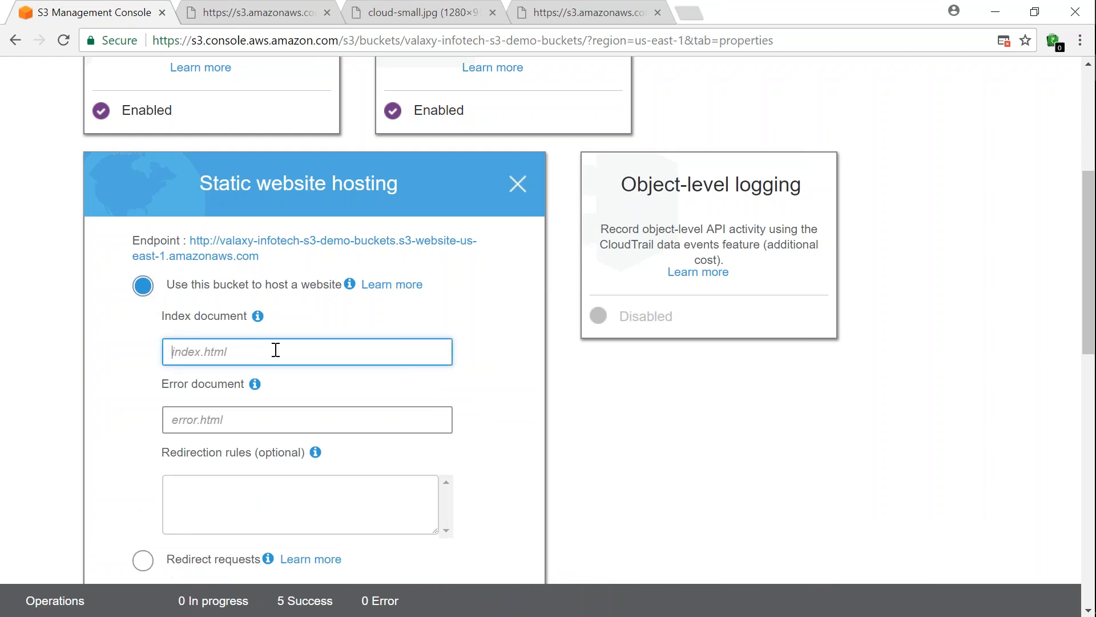
Set the index document to the copied file name s3-version-demo.html, leave the error document empty, and cancel the hosting changes
{"action": "left_click", "coordinate": [617, 15]}
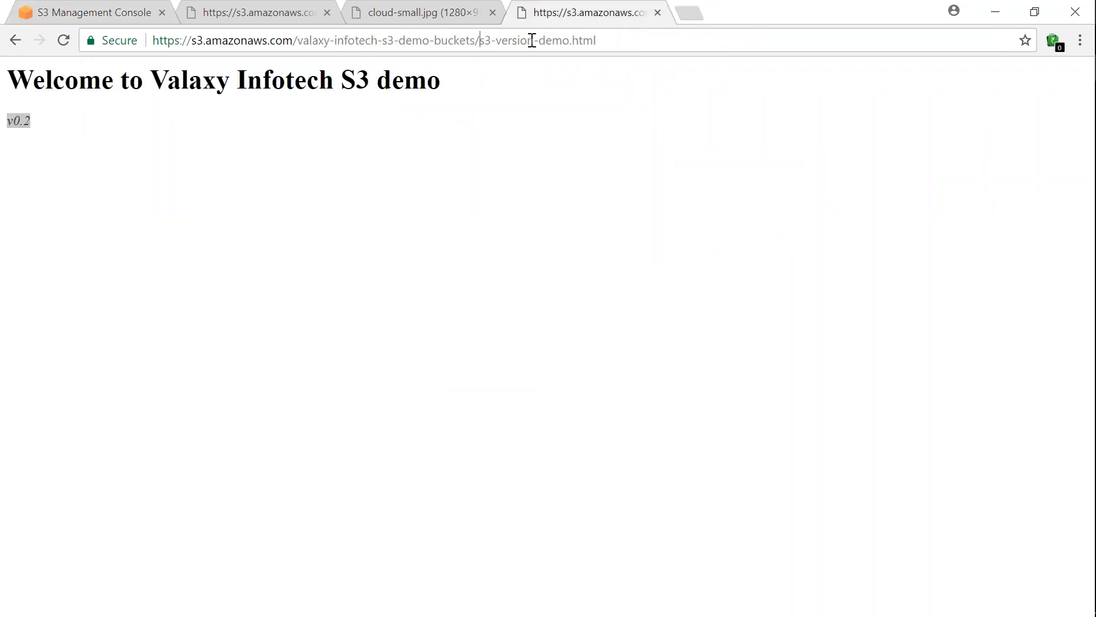
{"action": "left_click_drag", "start_coordinate": [480, 40], "coordinate": [648, 40]}
{"action": "key", "text": "ctrl+c"}
{"action": "left_click", "coordinate": [85, 12]}
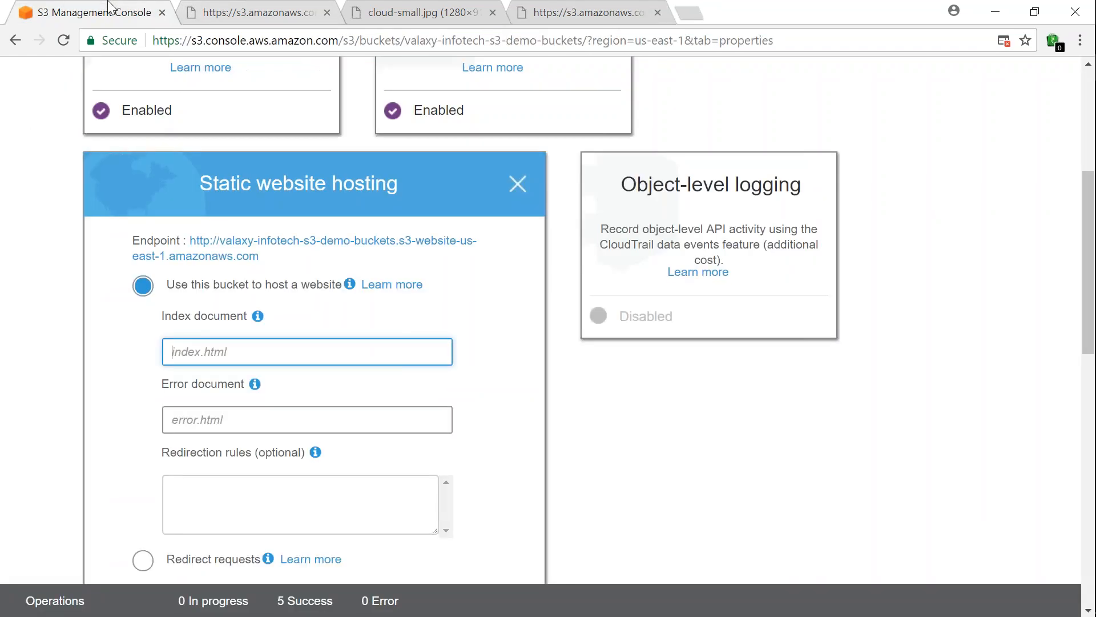
{"action": "key", "text": "ctrl+v"}
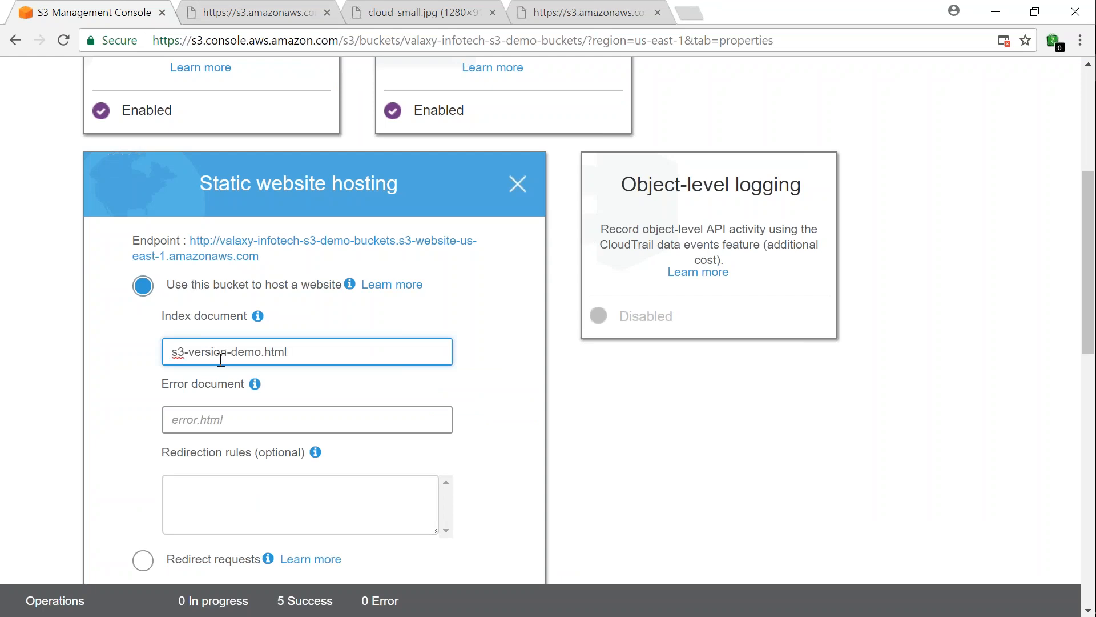
{"action": "scroll", "coordinate": [362, 465], "scroll_direction": "down", "scroll_amount": 2}
{"action": "left_click", "coordinate": [231, 334]}
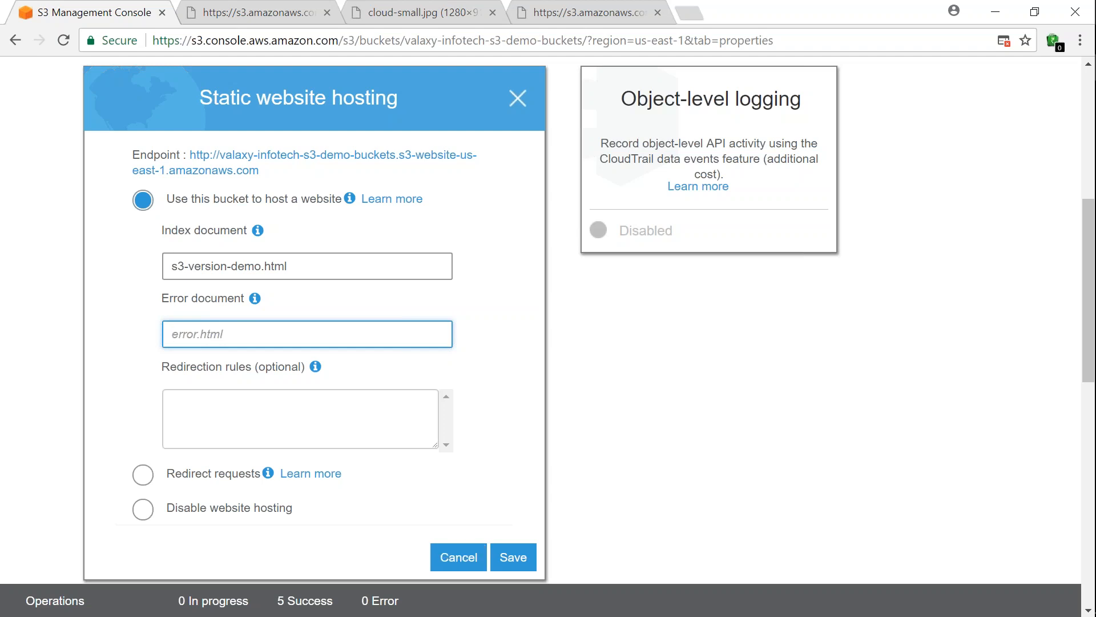
{"action": "left_click", "coordinate": [456, 563]}
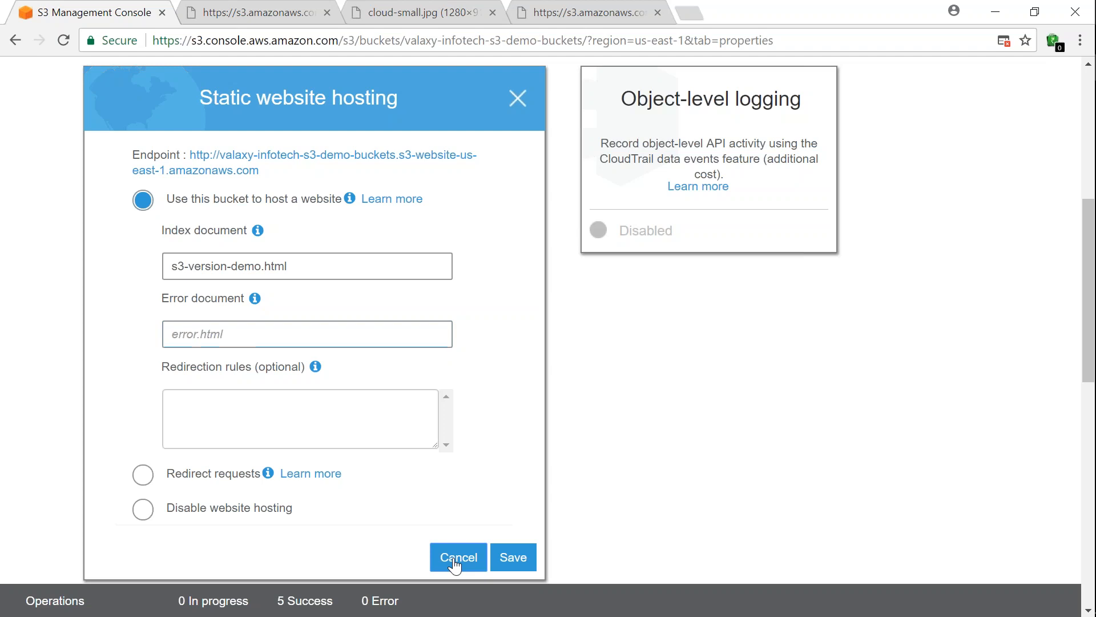
Discard the static website hosting changes and choose index.html from the sample-html-files folder for upload to the bucket
{"action": "left_click", "coordinate": [455, 566]}
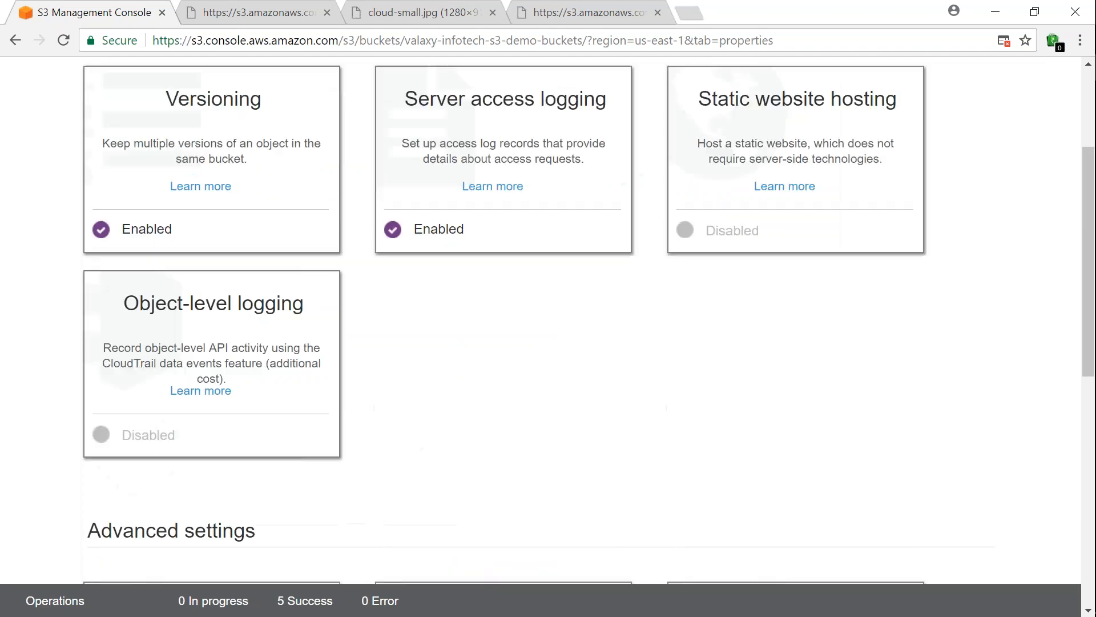
{"action": "scroll", "coordinate": [470, 447], "scroll_direction": "up", "scroll_amount": 3}
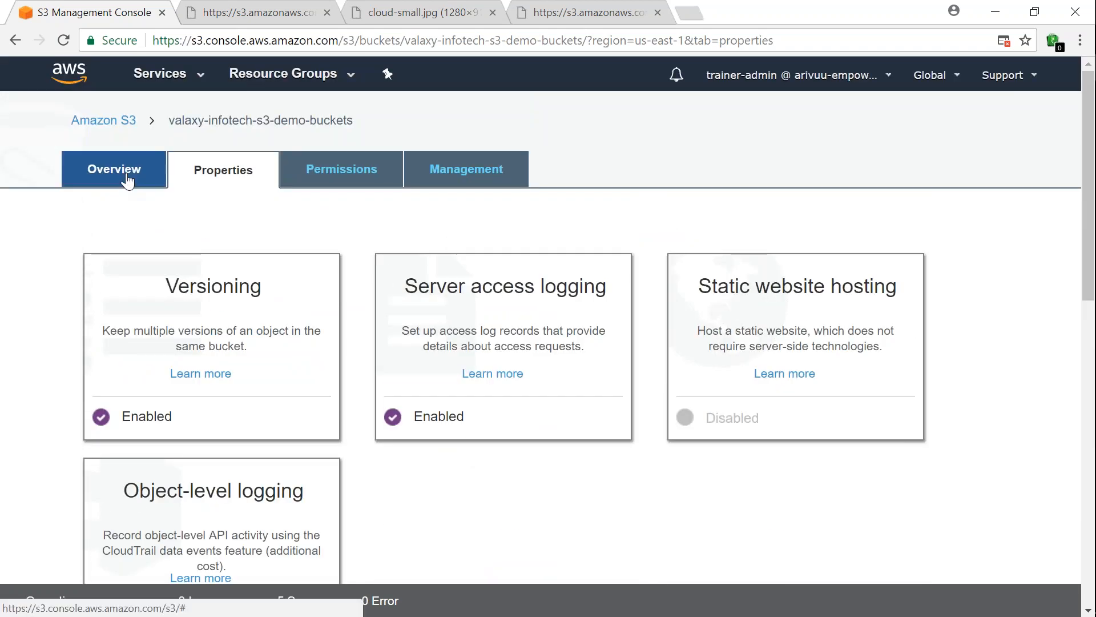
{"action": "left_click", "coordinate": [127, 179]}
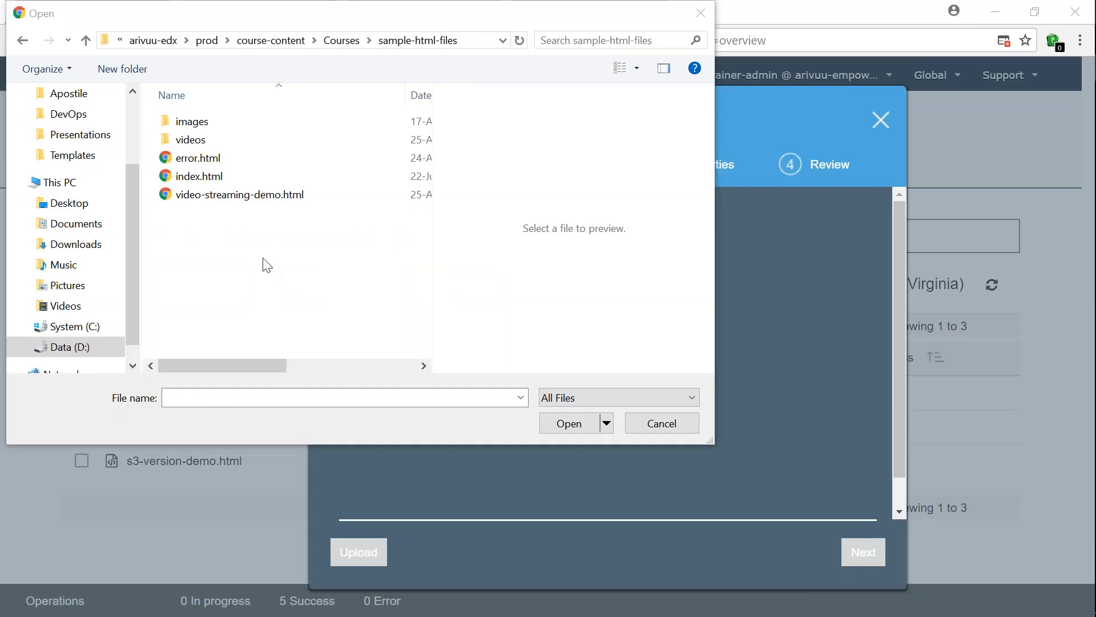
{"action": "left_click", "coordinate": [215, 182]}
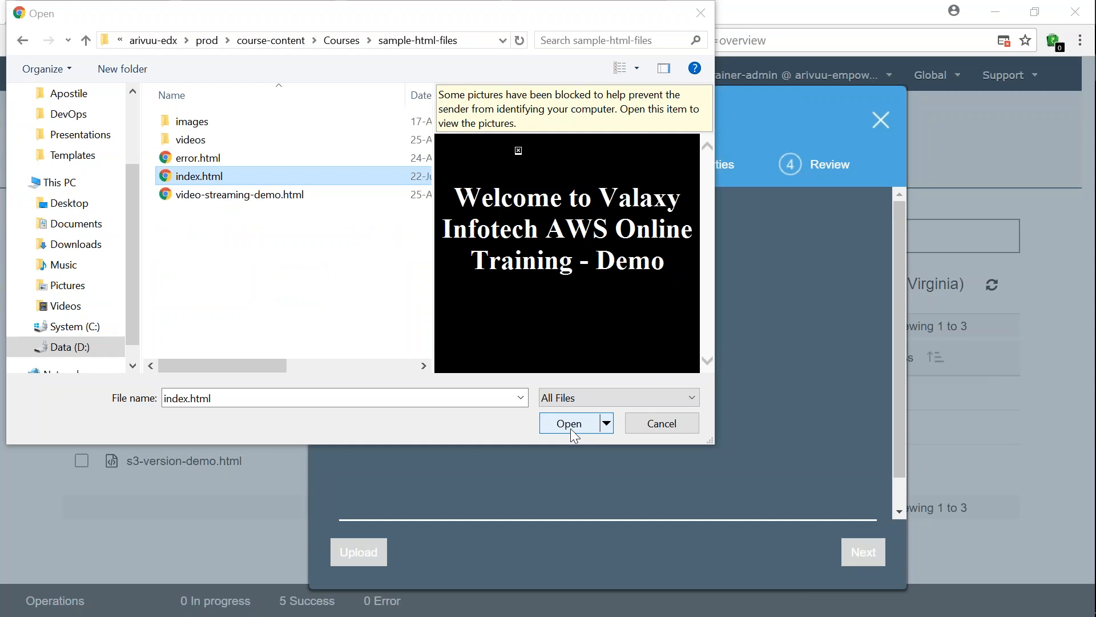
{"action": "left_click", "coordinate": [572, 430]}
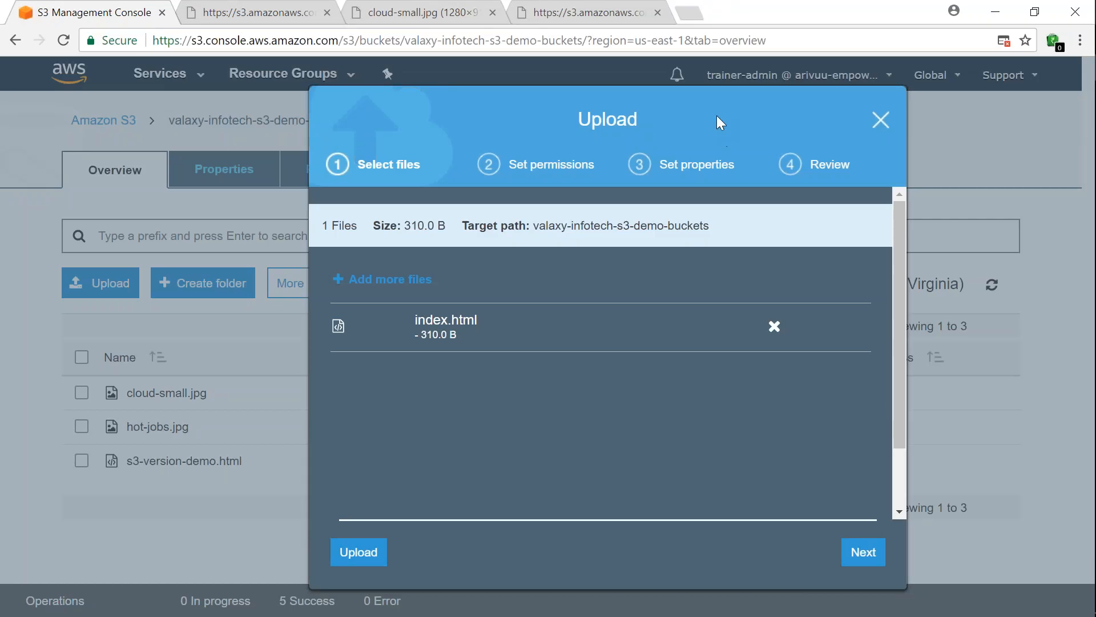
{"action": "left_click_drag", "start_coordinate": [721, 121], "coordinate": [557, 98]}
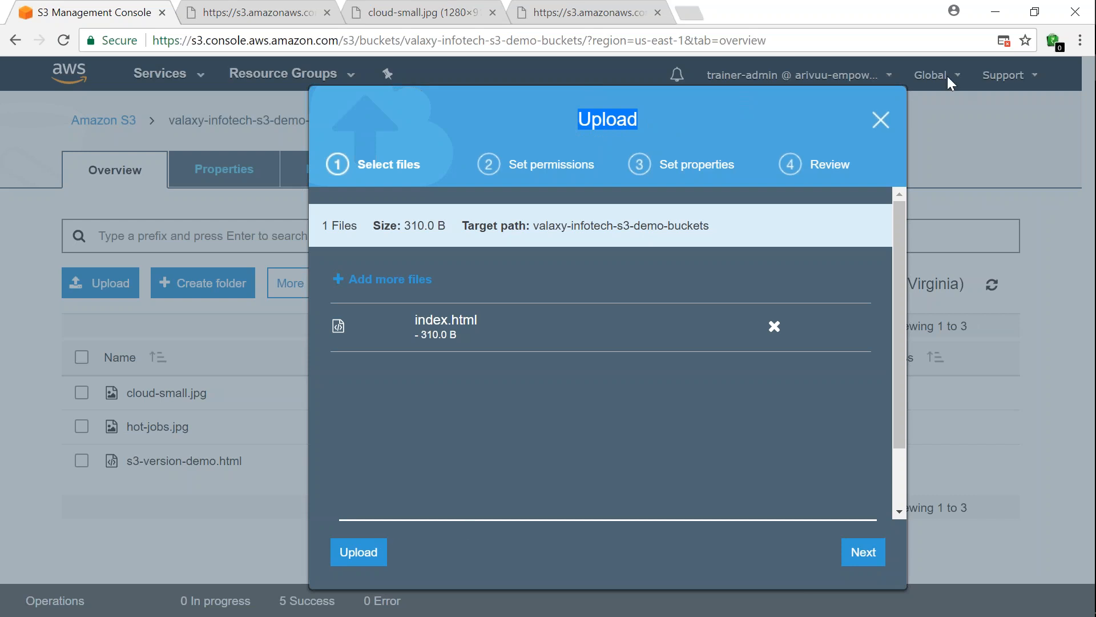
{"action": "key", "text": "alt+Tab"}
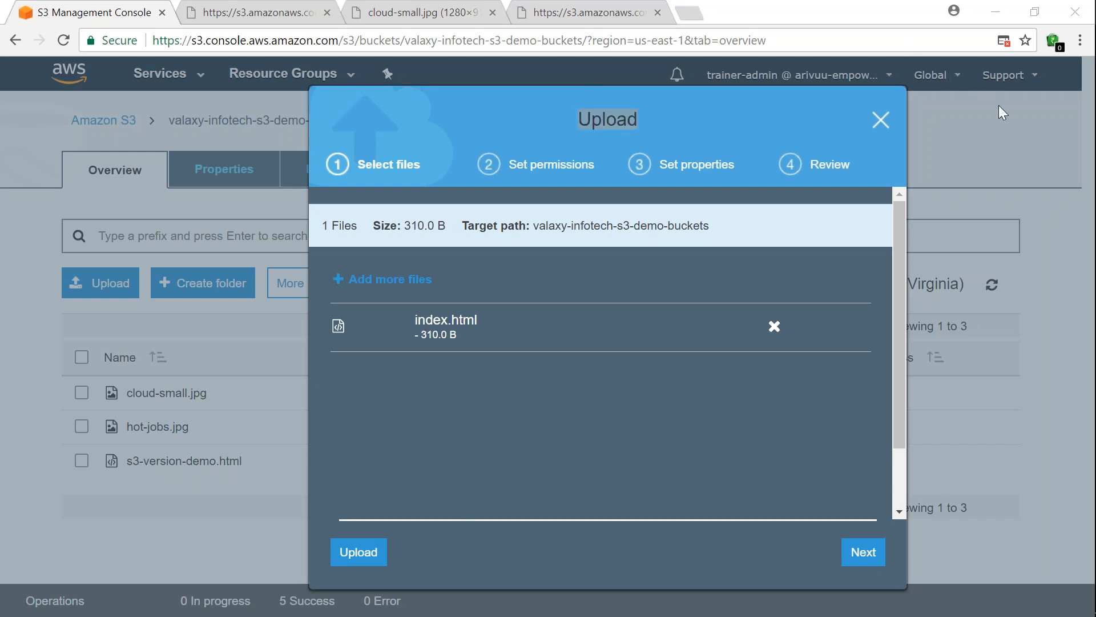
{"action": "left_click", "coordinate": [899, 472]}
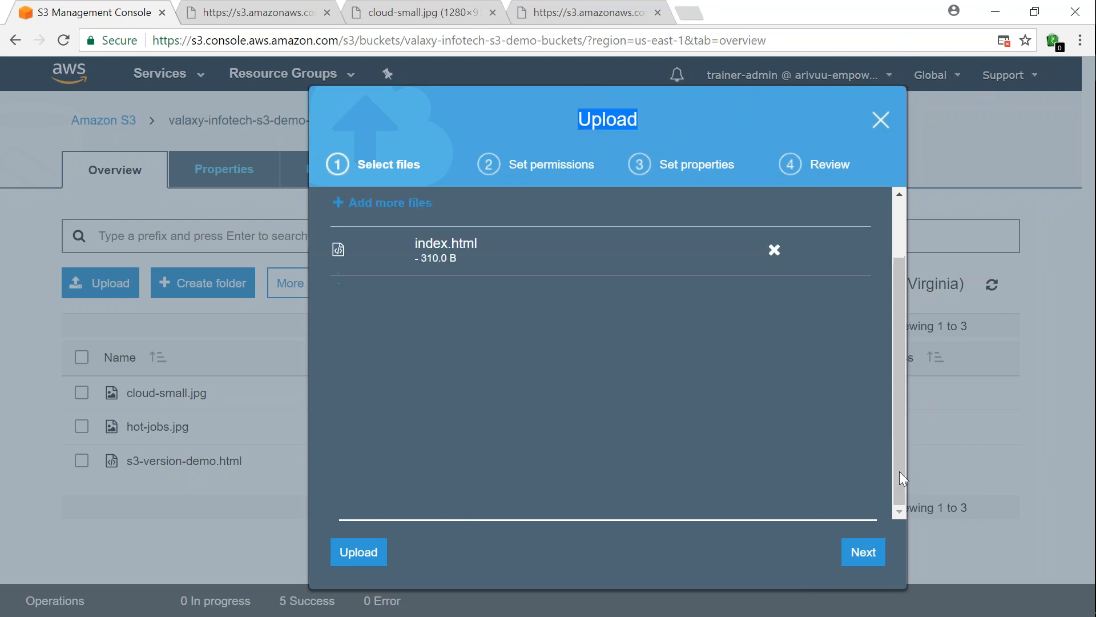
{"action": "left_click_drag", "start_coordinate": [900, 472], "coordinate": [900, 404]}
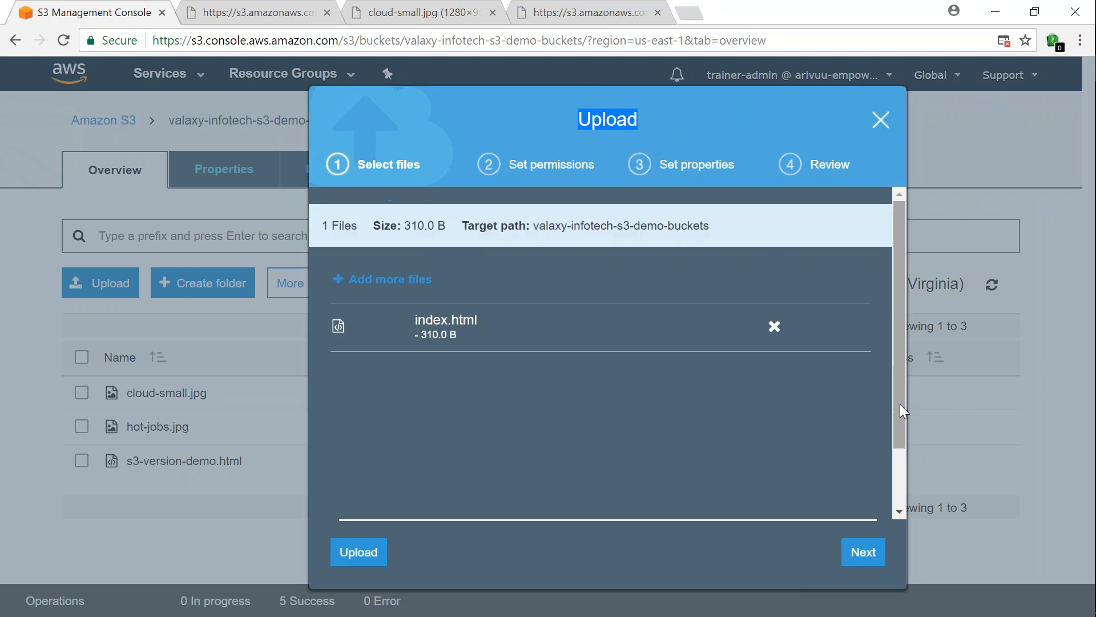
{"action": "left_click", "coordinate": [780, 408]}
{"action": "key", "text": "alt+Tab"}
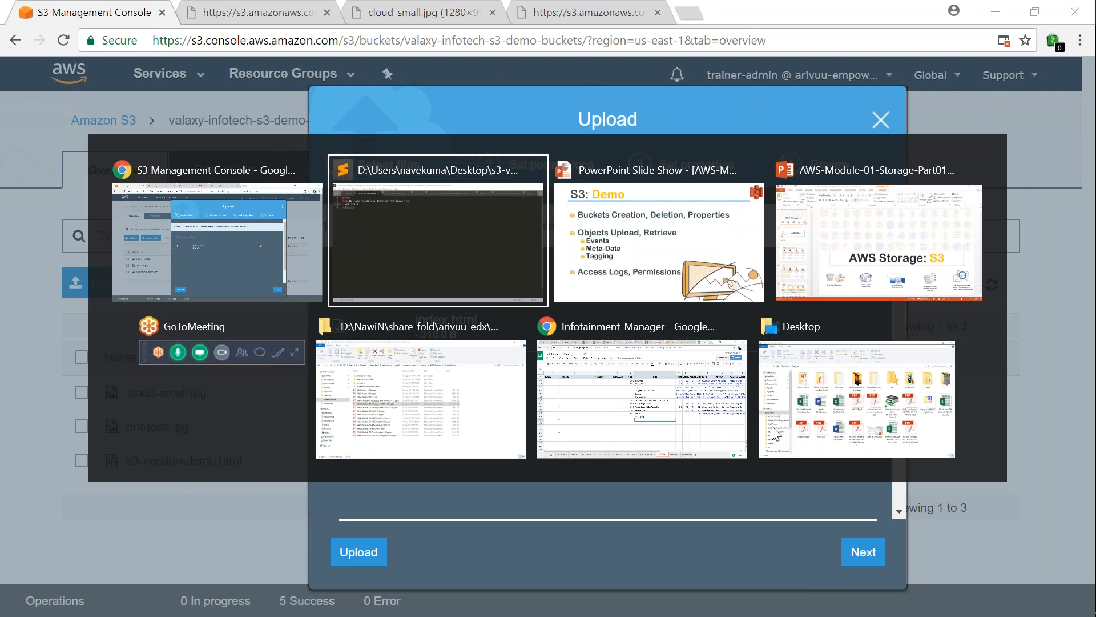
{"action": "key", "text": "alt+shift+Tab"}
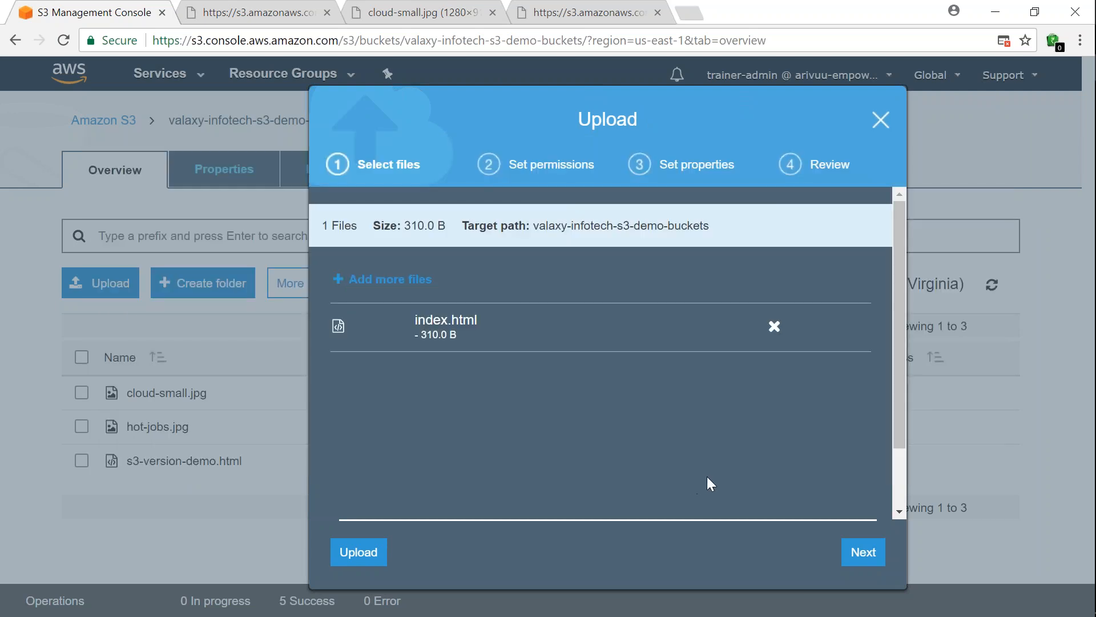
Upload the chosen index.html and create a folder named images in the bucket, refreshing the object list
{"action": "left_click", "coordinate": [359, 553]}
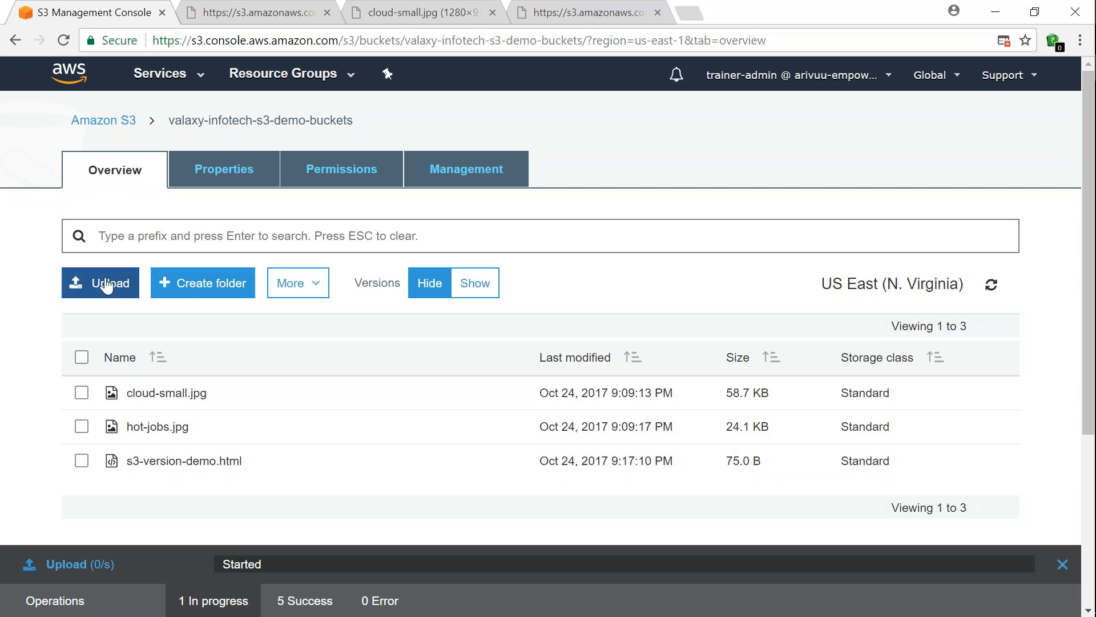
{"action": "left_click", "coordinate": [201, 287]}
{"action": "type", "text": "images"}
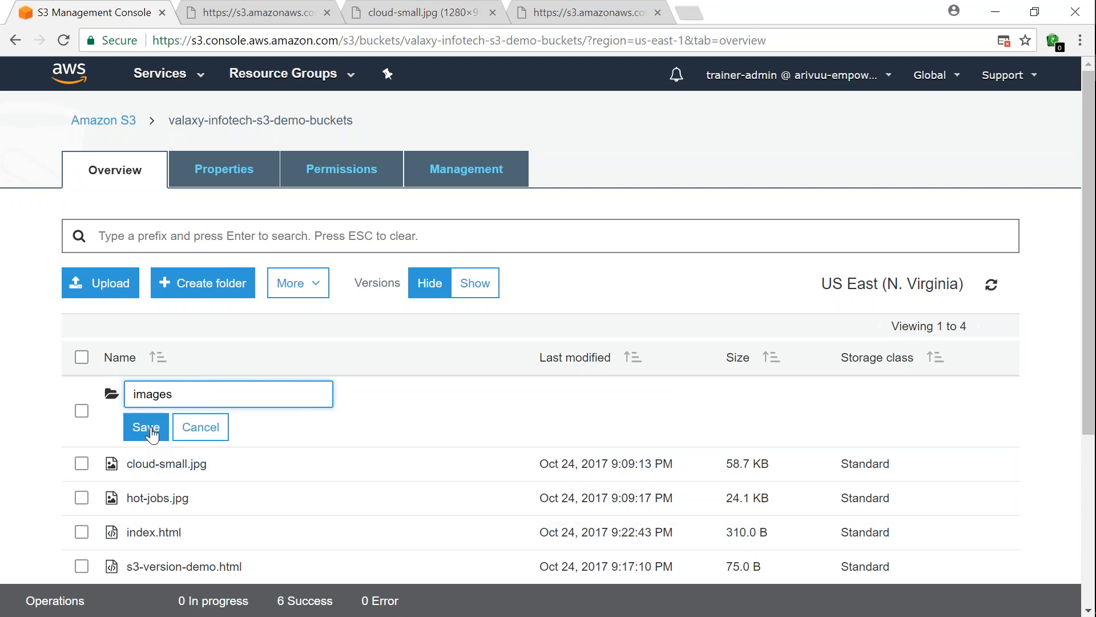
{"action": "left_click", "coordinate": [151, 430]}
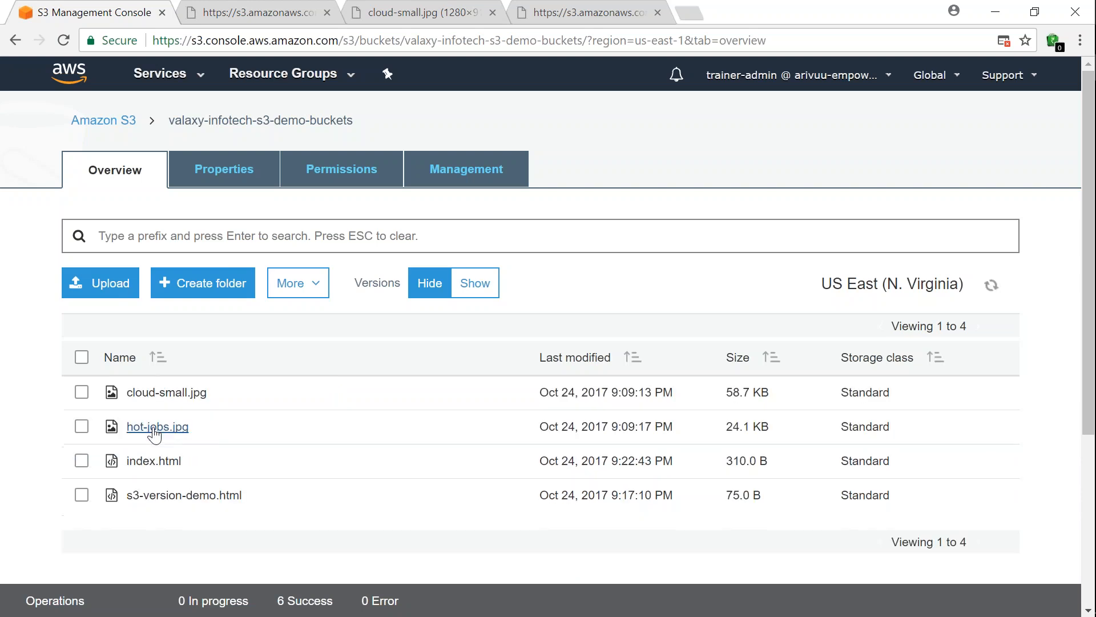
{"action": "double_click", "coordinate": [151, 431]}
{"action": "left_click", "coordinate": [177, 120]}
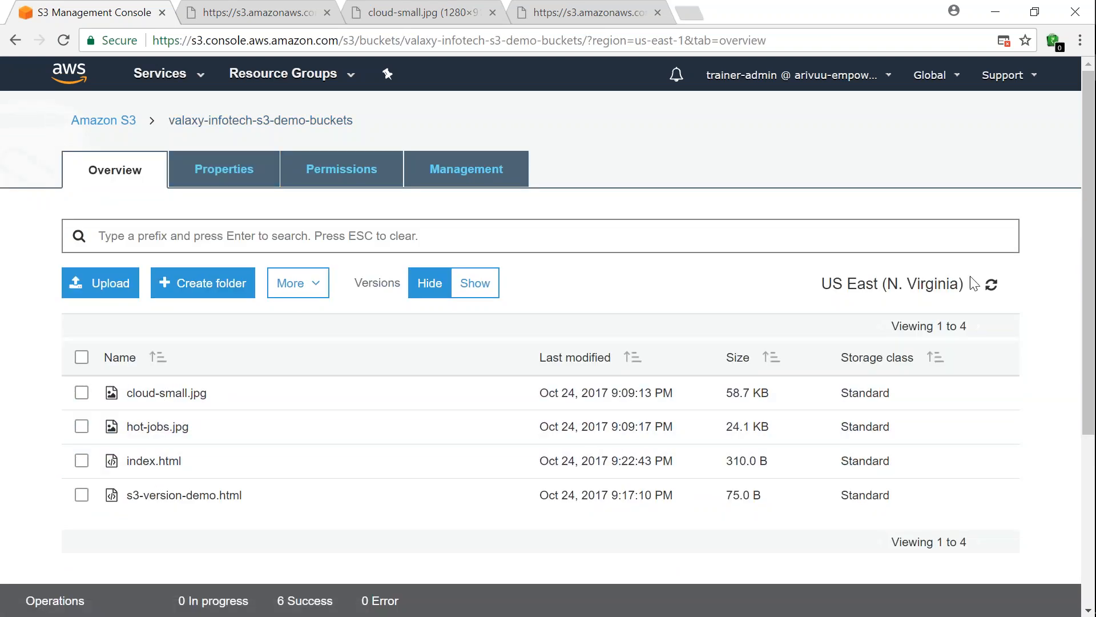
{"action": "left_click", "coordinate": [991, 285]}
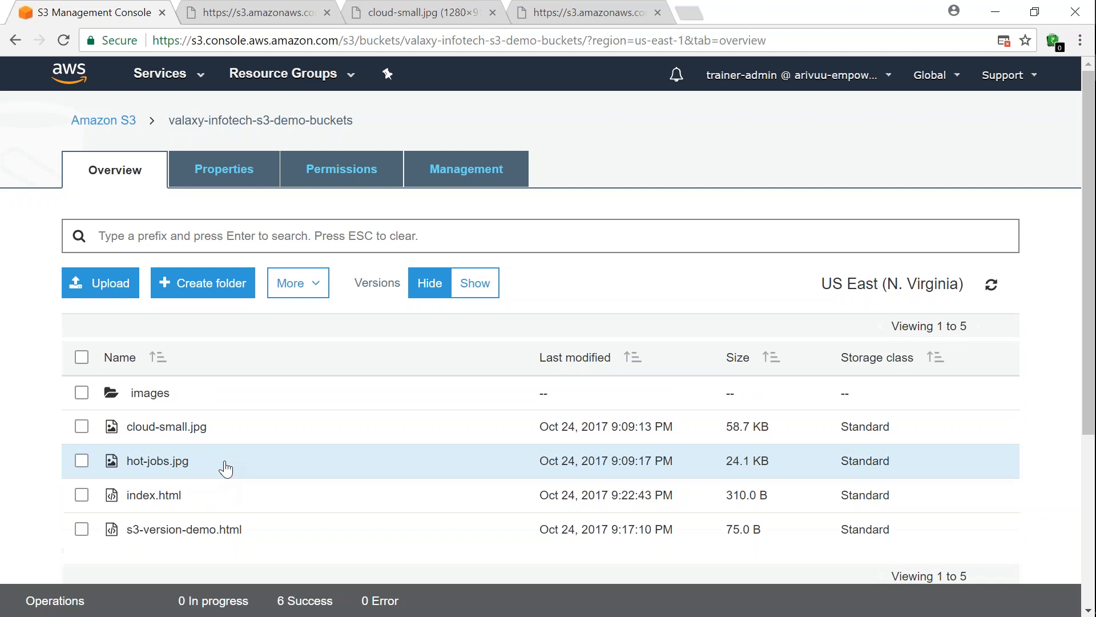
In the bucket's images folder, choose water-drop1.jpg from the local images folder for upload
{"action": "left_click", "coordinate": [150, 393]}
{"action": "left_click", "coordinate": [117, 288]}
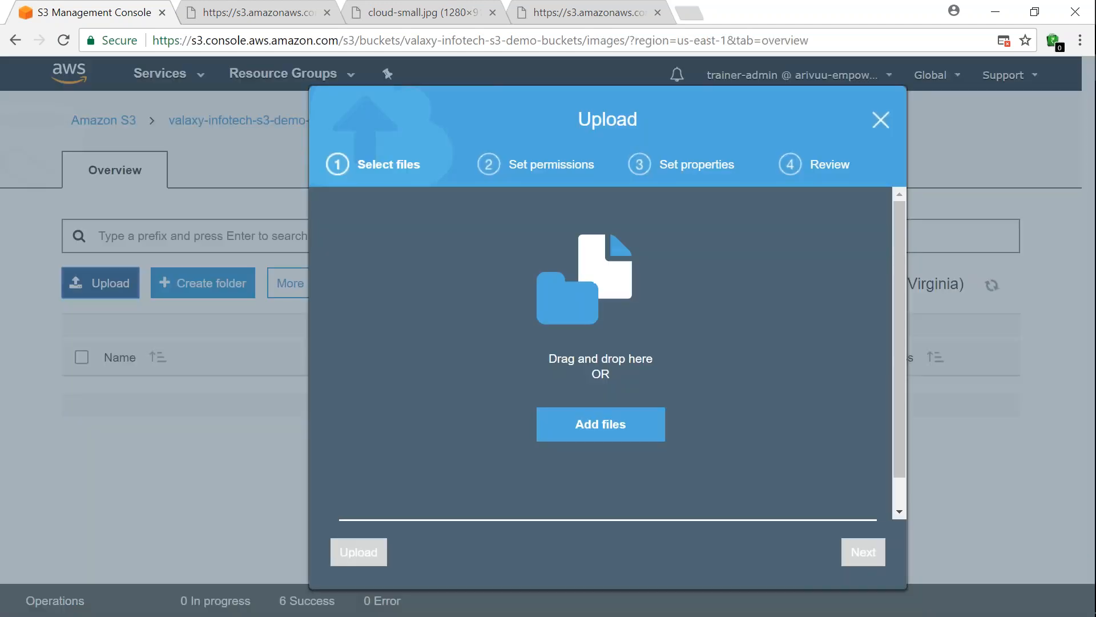
{"action": "left_click", "coordinate": [576, 421]}
{"action": "left_click", "coordinate": [201, 127]}
{"action": "double_click", "coordinate": [200, 127]}
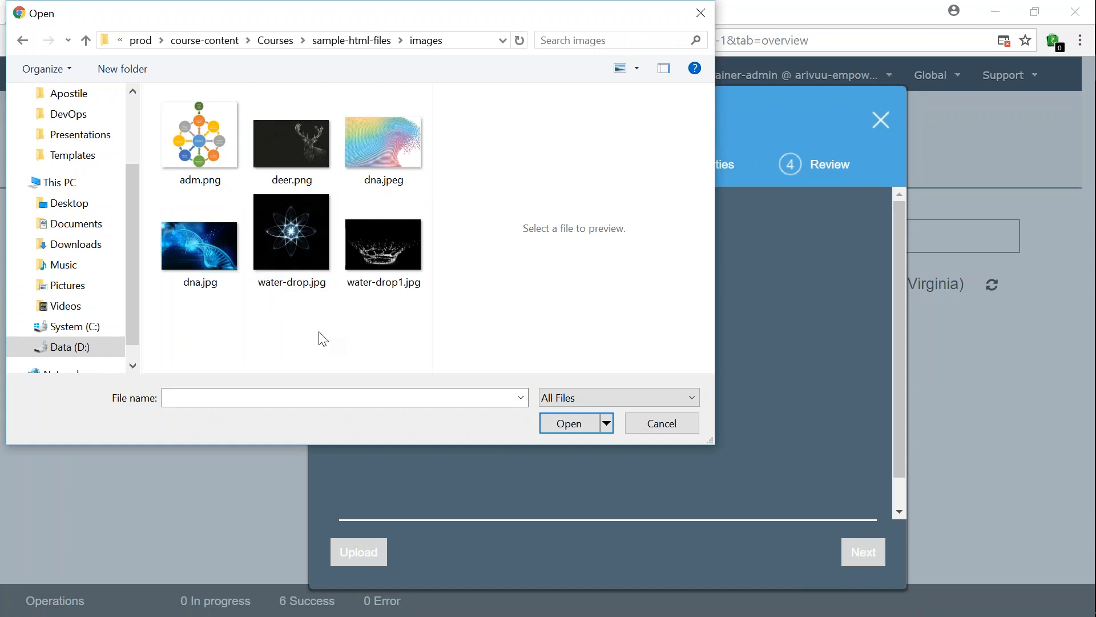
{"action": "left_click", "coordinate": [379, 288]}
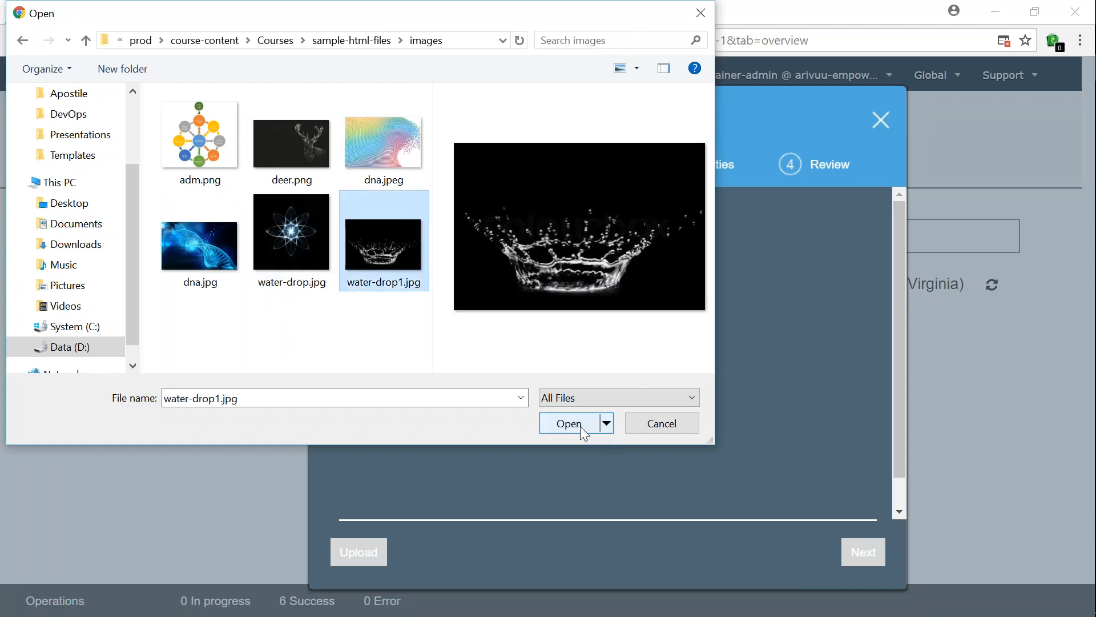
{"action": "left_click", "coordinate": [562, 429]}
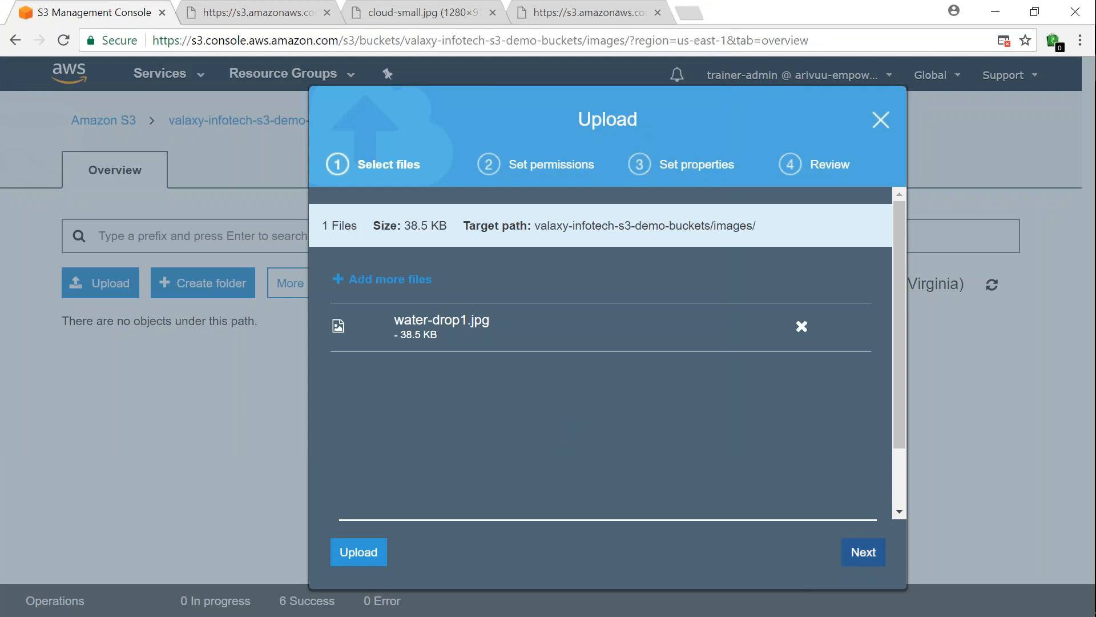
Grant public read access to water-drop1.jpg, keep the default properties, and upload it
{"action": "left_click", "coordinate": [867, 556]}
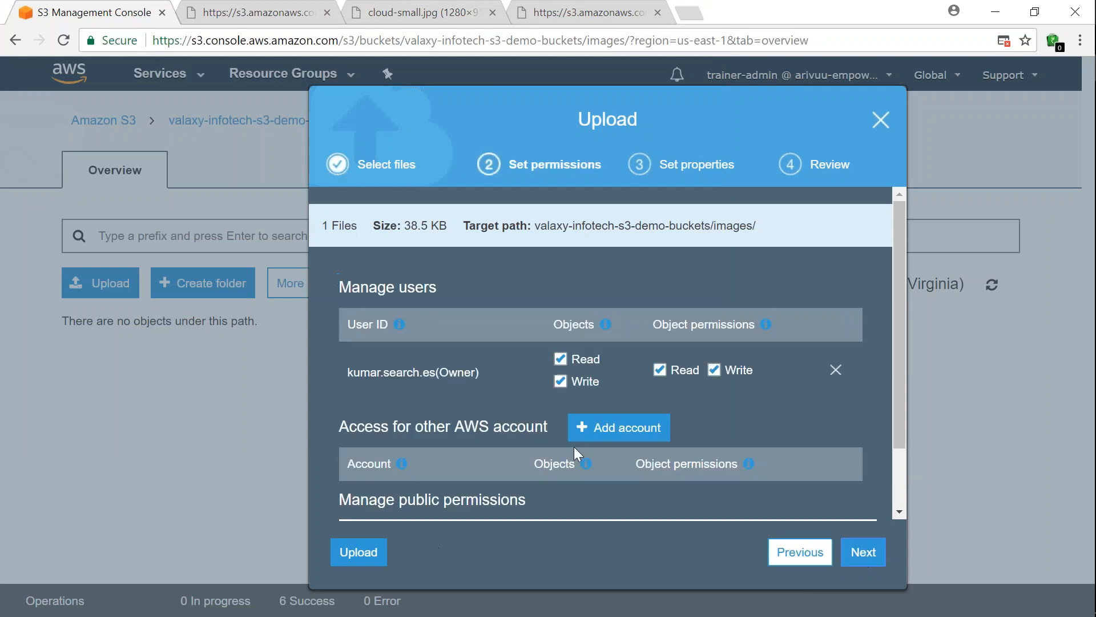
{"action": "scroll", "coordinate": [577, 453], "scroll_direction": "down", "scroll_amount": 2}
{"action": "left_click", "coordinate": [572, 470]}
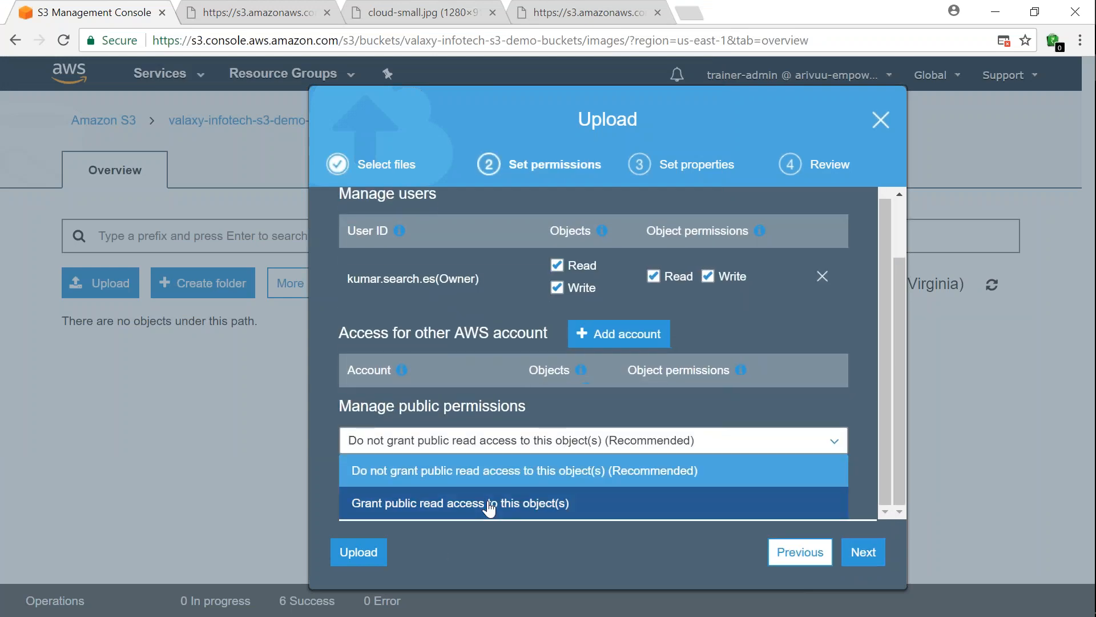
{"action": "left_click", "coordinate": [490, 505]}
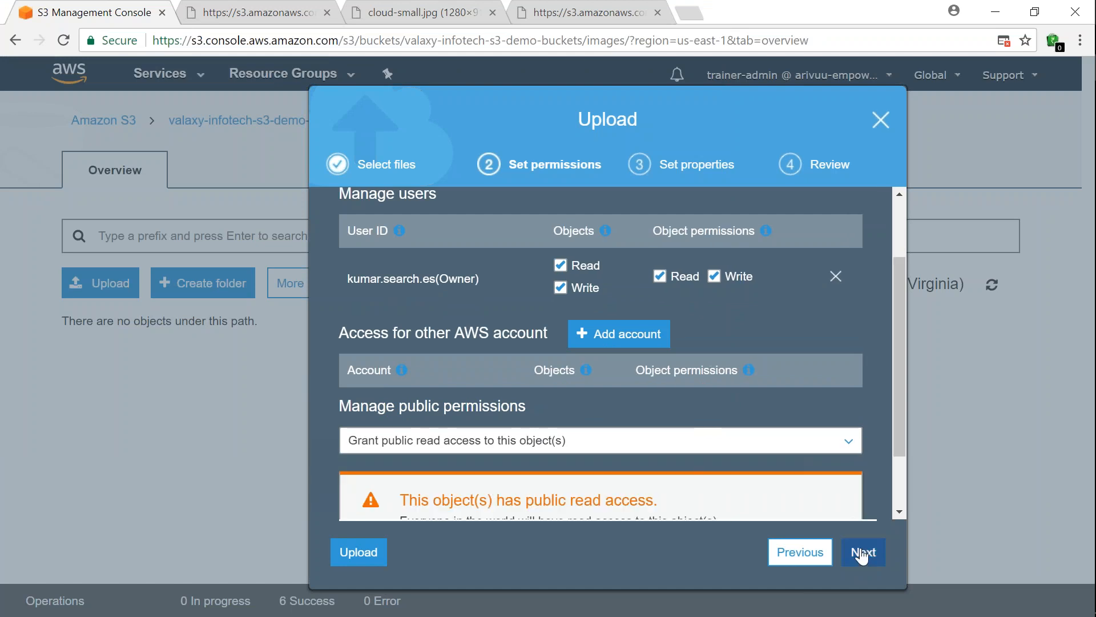
{"action": "left_click", "coordinate": [862, 554]}
{"action": "left_click", "coordinate": [862, 554]}
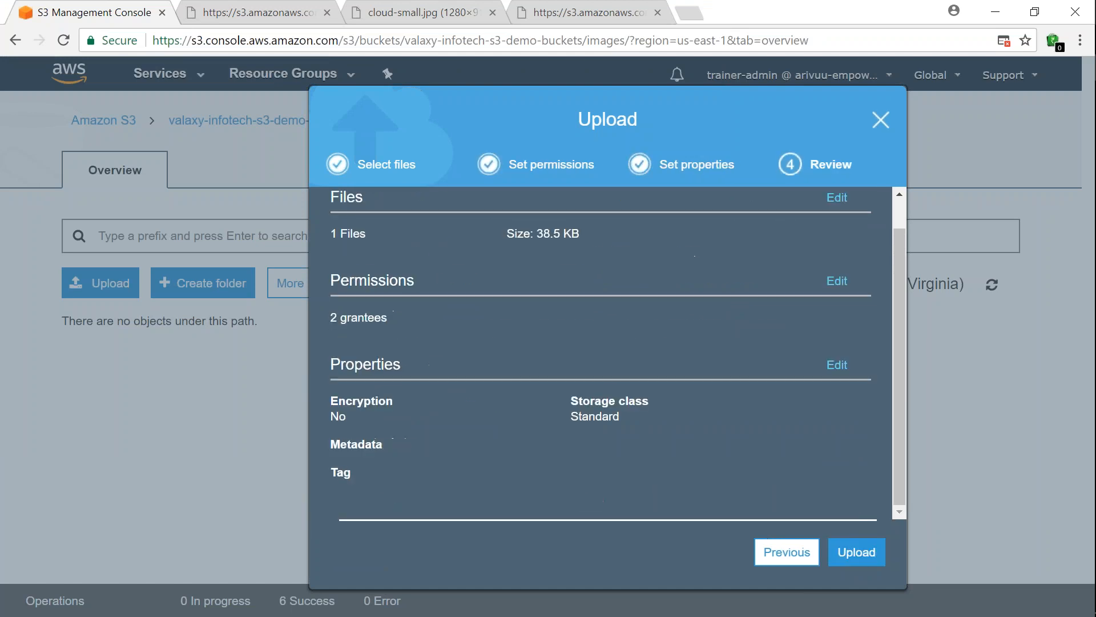
{"action": "left_click", "coordinate": [856, 552]}
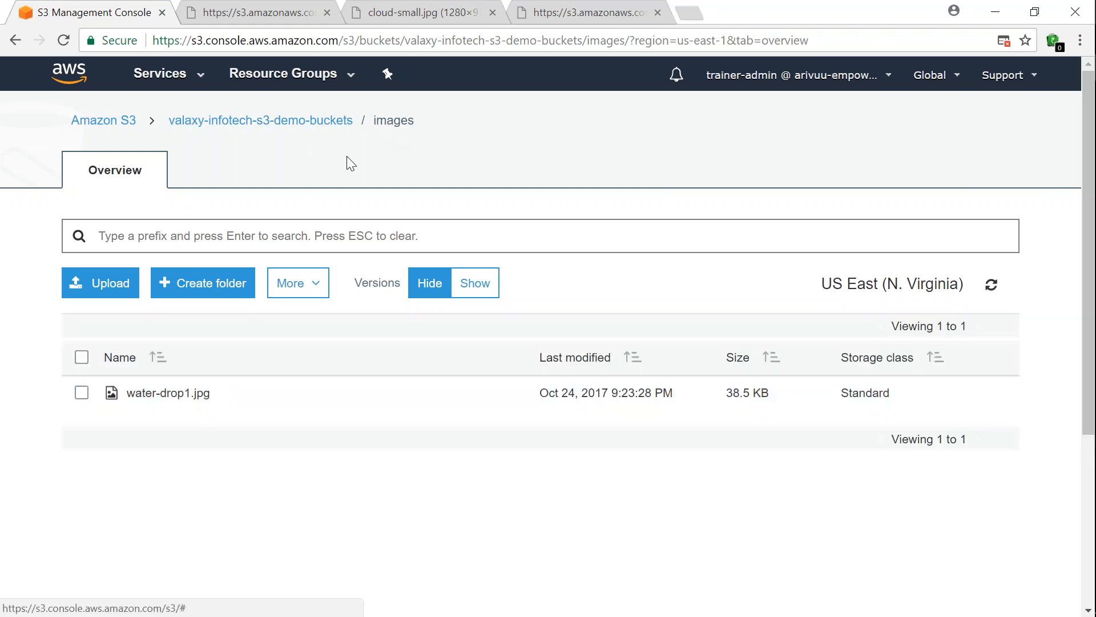
Return to the bucket root and make index.html public, clearing its selection when done
{"action": "left_click", "coordinate": [328, 127]}
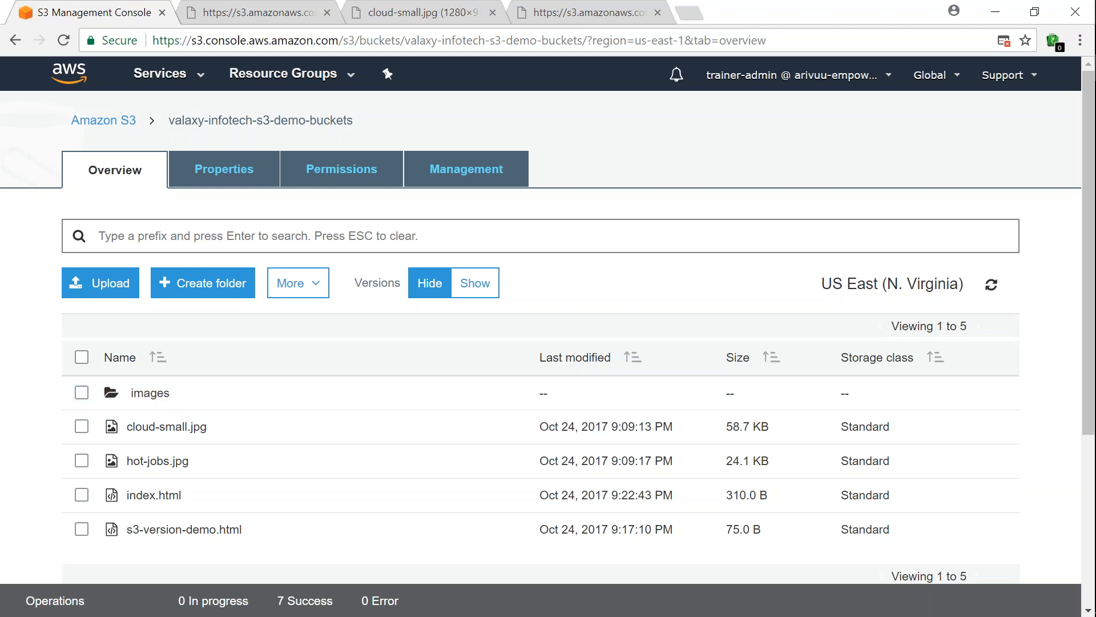
{"action": "left_click", "coordinate": [81, 495]}
{"action": "left_click", "coordinate": [298, 284]}
{"action": "scroll", "coordinate": [420, 498], "scroll_direction": "down", "scroll_amount": 5}
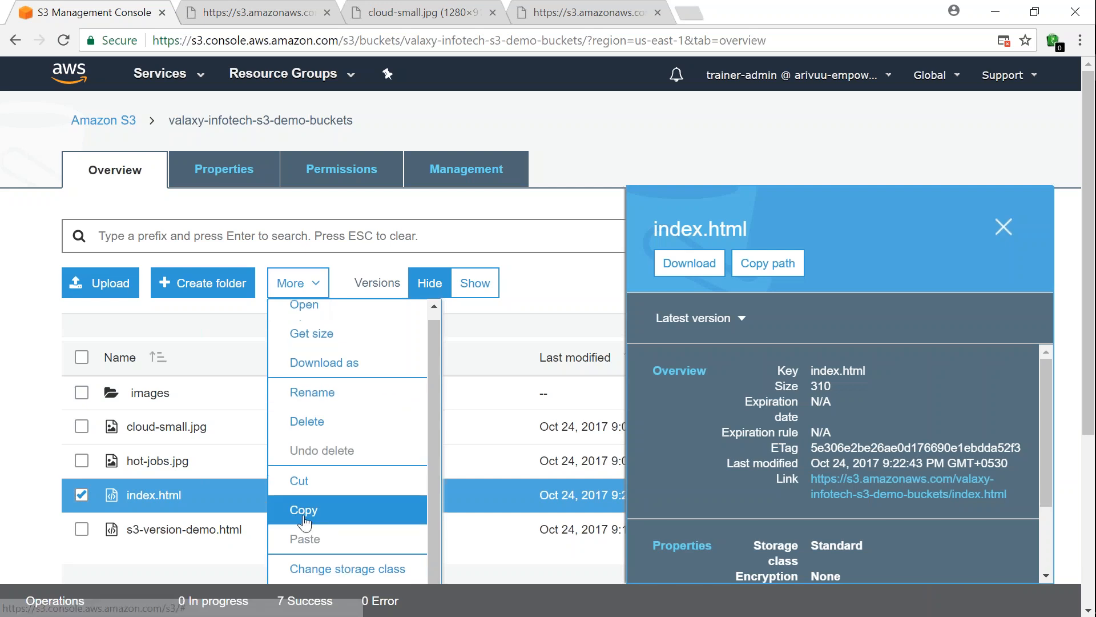
{"action": "scroll", "coordinate": [419, 498], "scroll_direction": "down", "scroll_amount": 2}
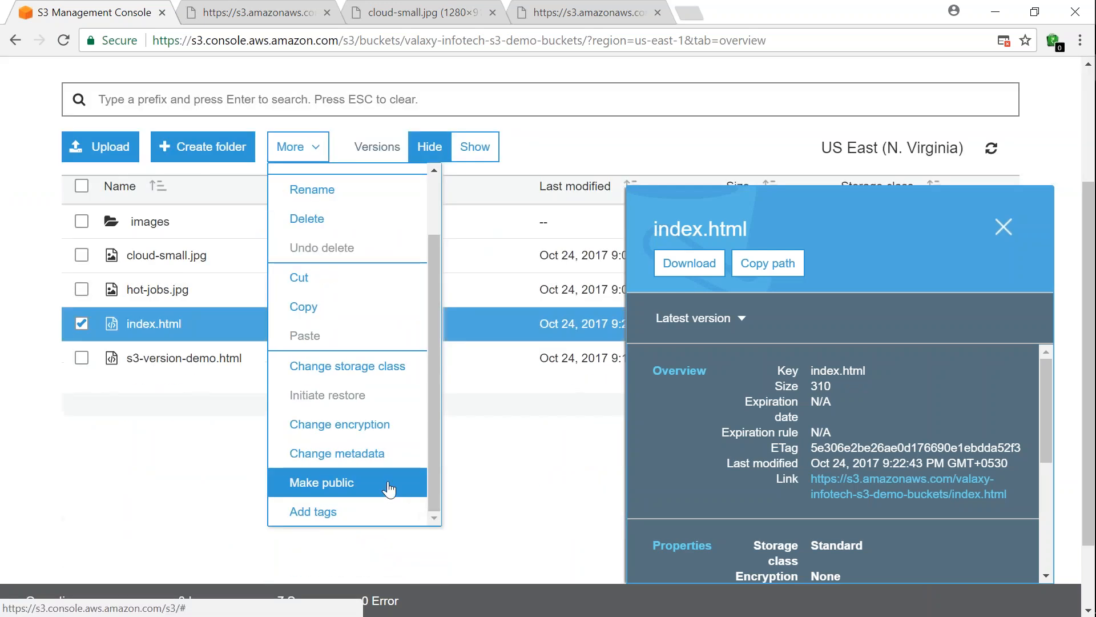
{"action": "left_click", "coordinate": [391, 488]}
{"action": "left_click", "coordinate": [871, 556]}
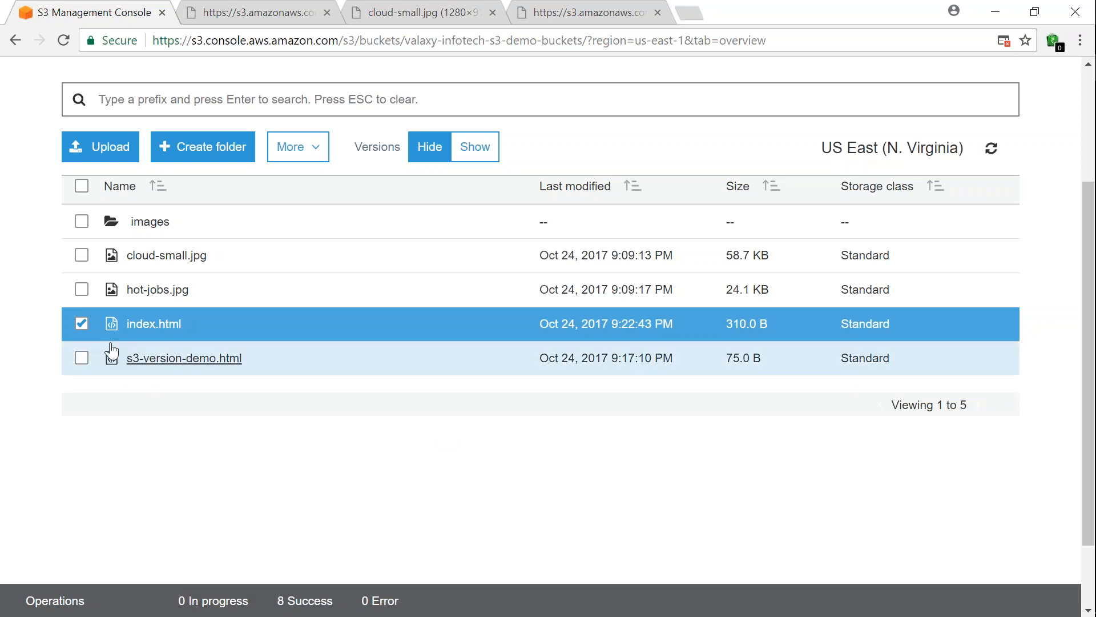
{"action": "left_click", "coordinate": [82, 330]}
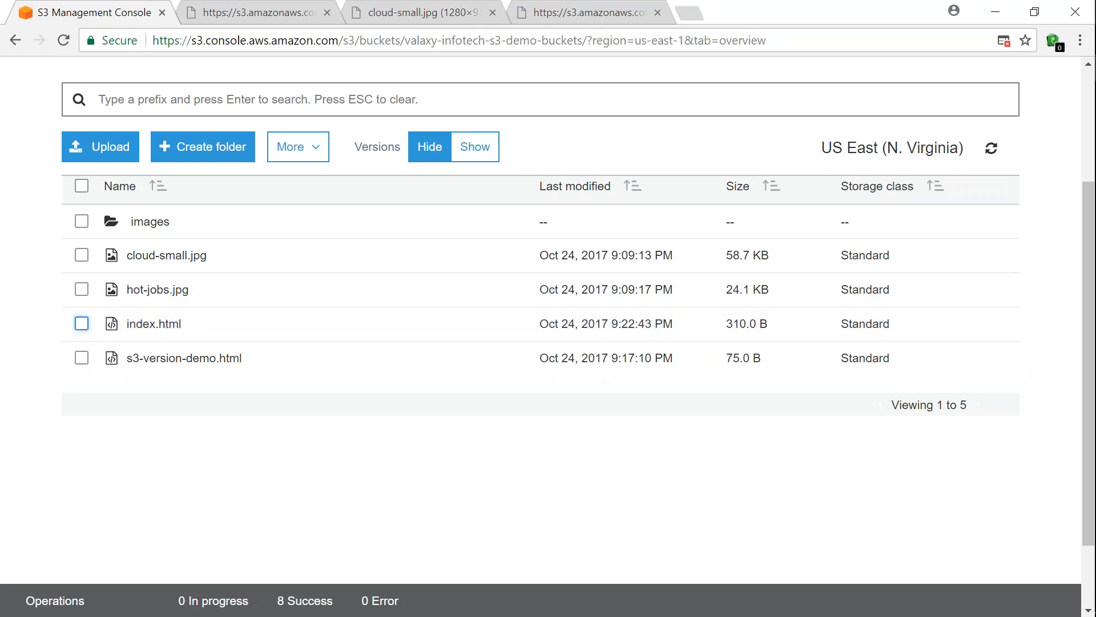
Start an upload to the bucket root and choose error.html from the local sample-html-files folder
{"action": "left_click", "coordinate": [100, 147]}
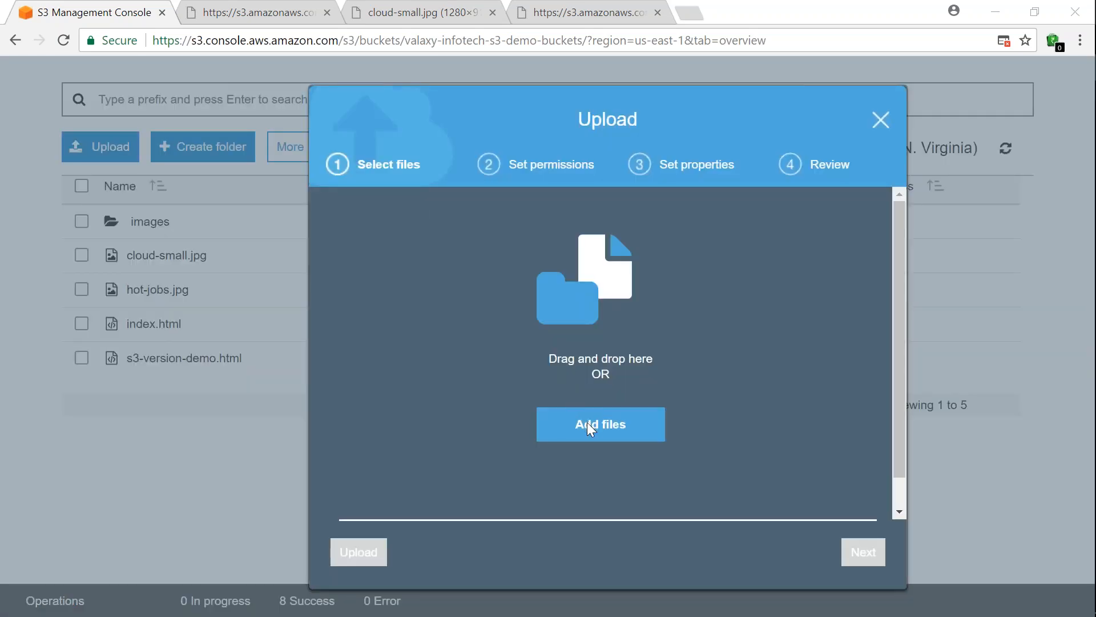
{"action": "left_click", "coordinate": [588, 424]}
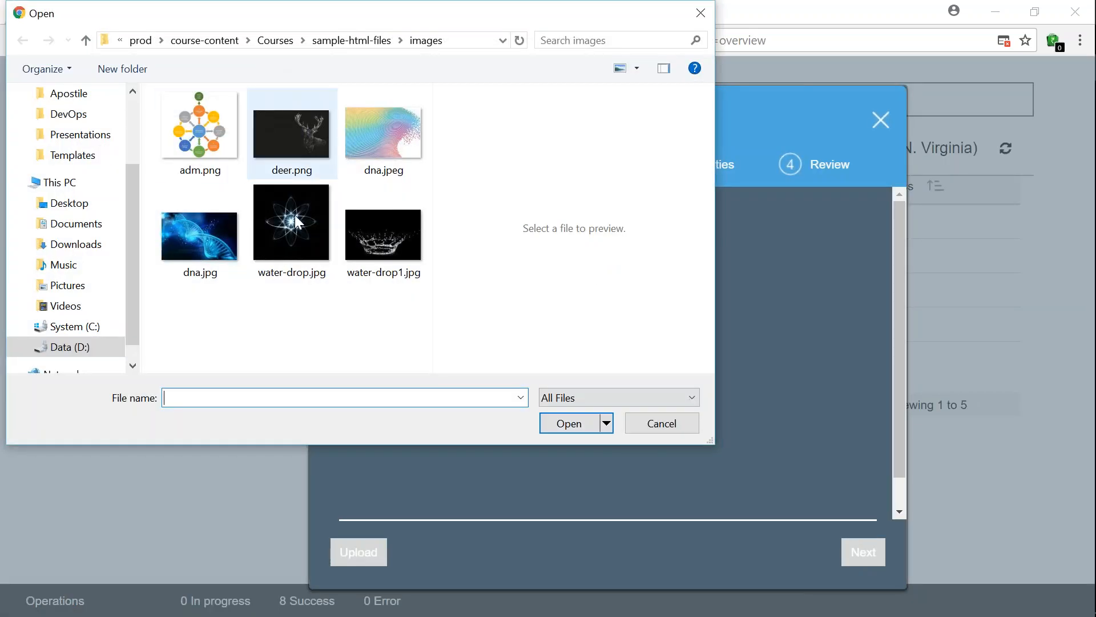
{"action": "left_click", "coordinate": [330, 322]}
{"action": "key", "text": "BackSpace"}
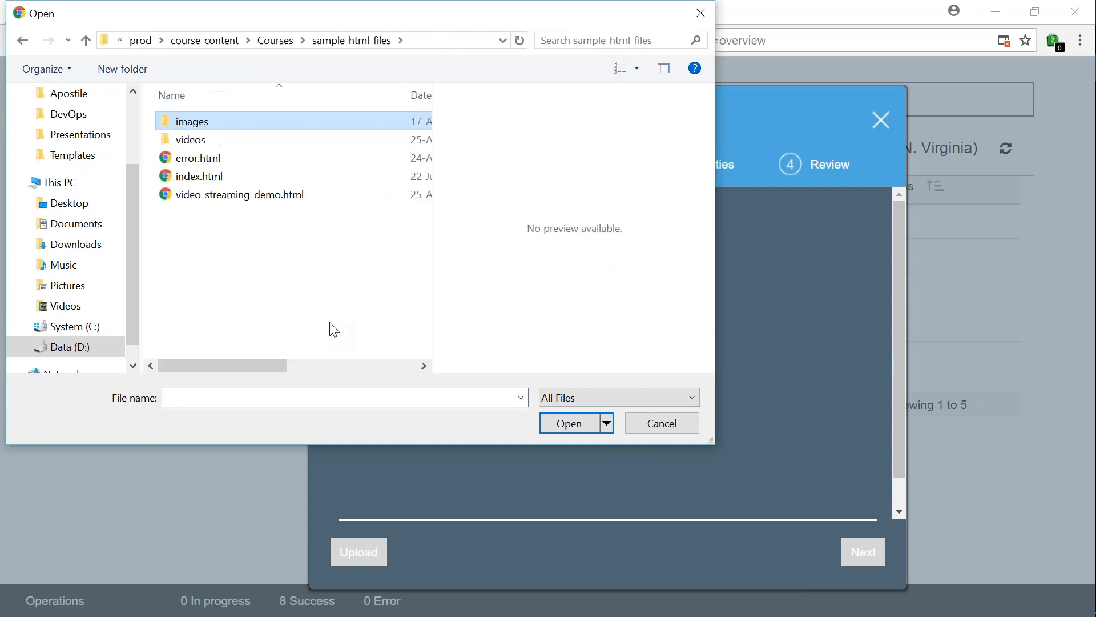
{"action": "double_click", "coordinate": [195, 167]}
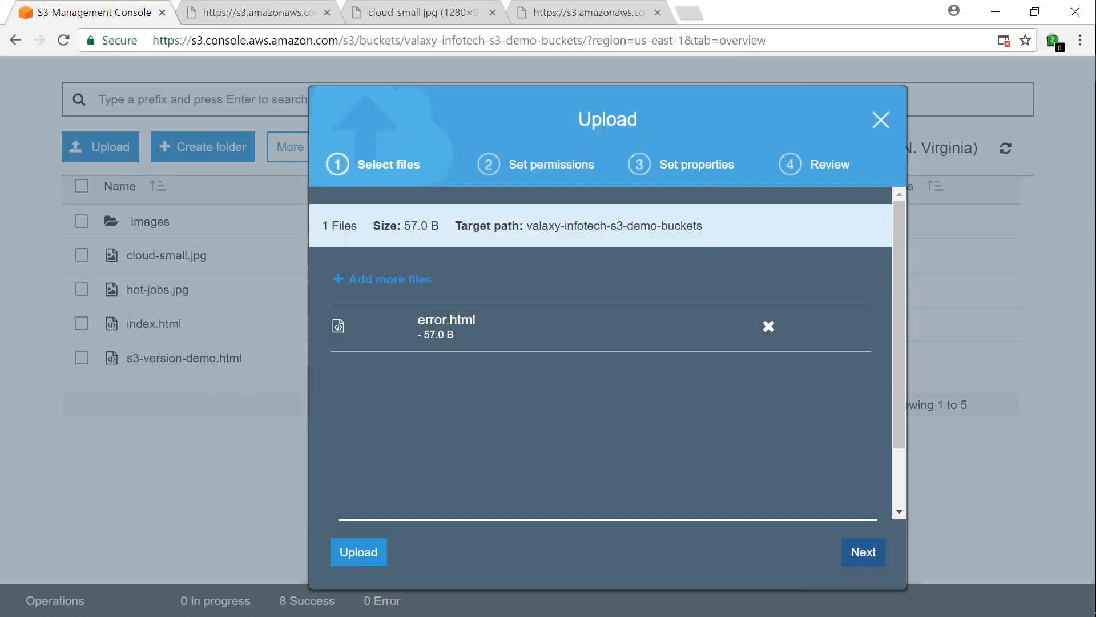
Grant public read access to error.html, keep the default properties, upload it, and refresh the object list
{"action": "left_click", "coordinate": [863, 552]}
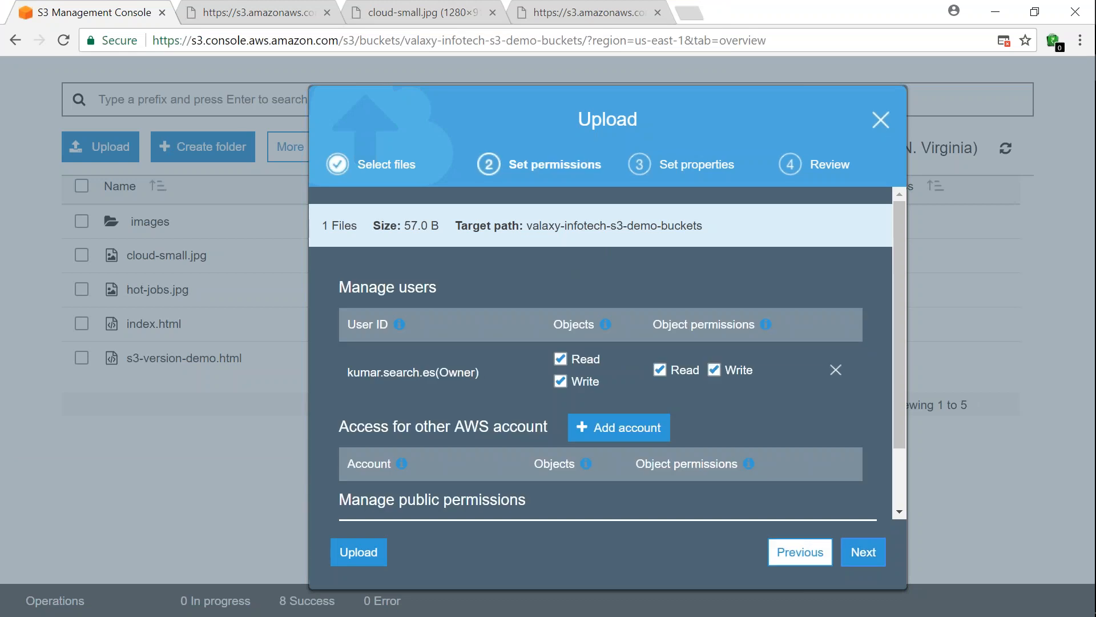
{"action": "scroll", "coordinate": [590, 459], "scroll_direction": "down", "scroll_amount": 3}
{"action": "left_click", "coordinate": [556, 467]}
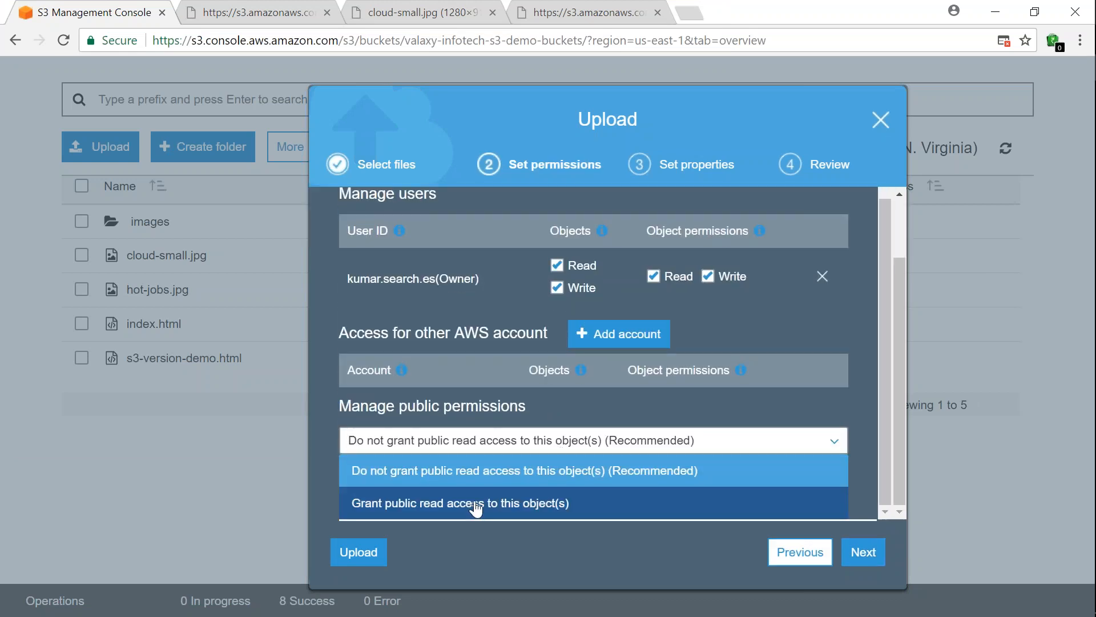
{"action": "left_click", "coordinate": [502, 436]}
{"action": "left_click", "coordinate": [864, 553]}
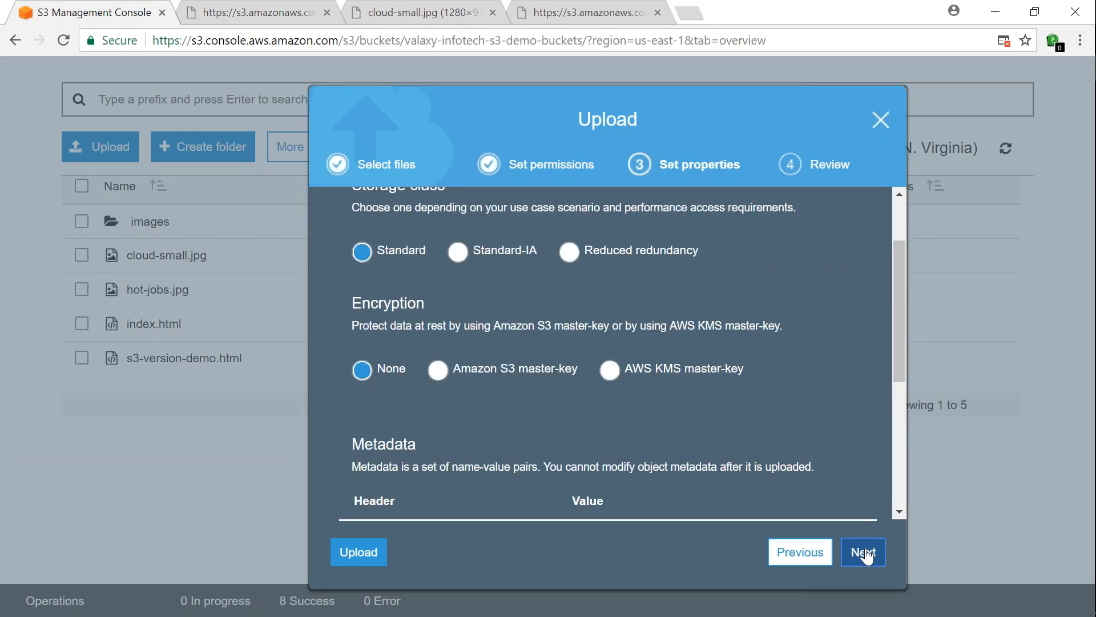
{"action": "left_click", "coordinate": [864, 552]}
{"action": "left_click", "coordinate": [862, 551]}
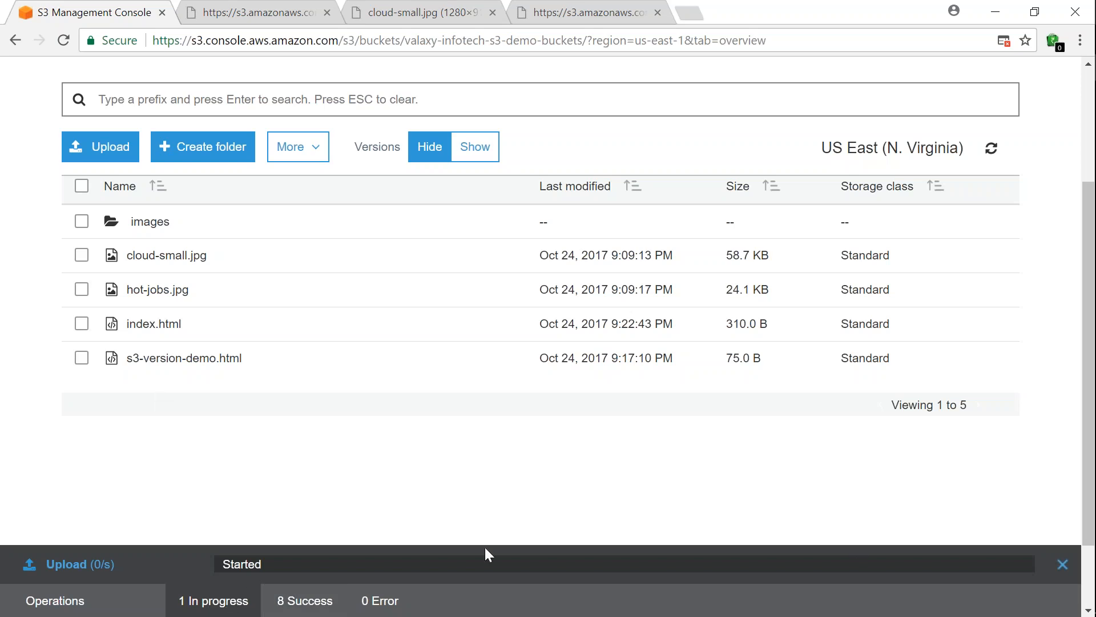
{"action": "left_click", "coordinate": [990, 153]}
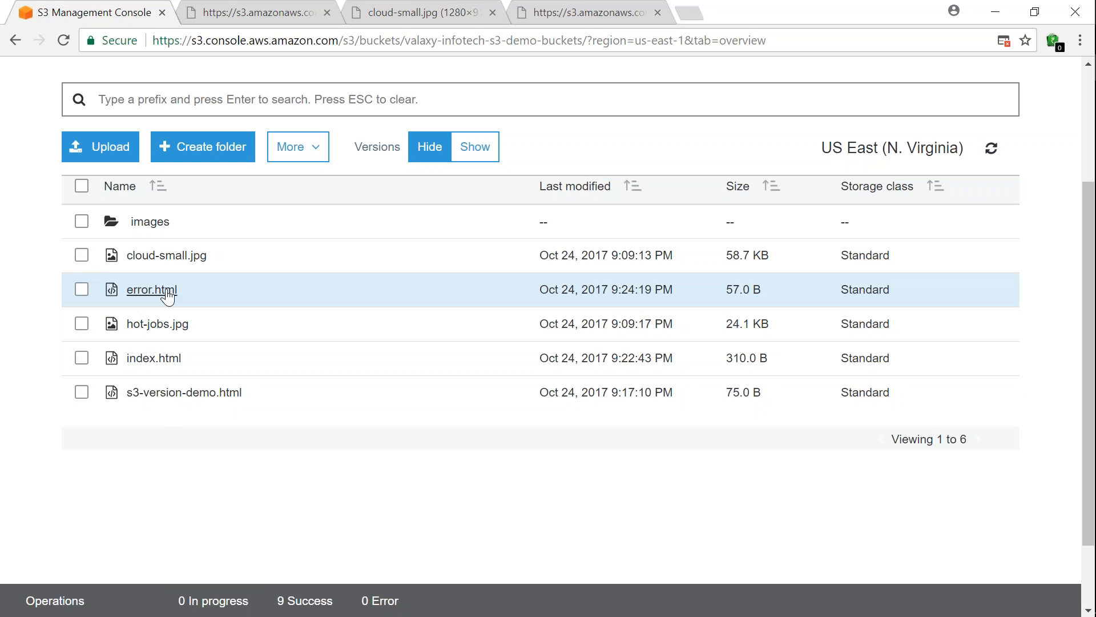
In the bucket's static website hosting settings, choose to host a website with index.html as index document and error.html as error document
{"action": "scroll", "coordinate": [320, 297], "scroll_direction": "up", "scroll_amount": 3}
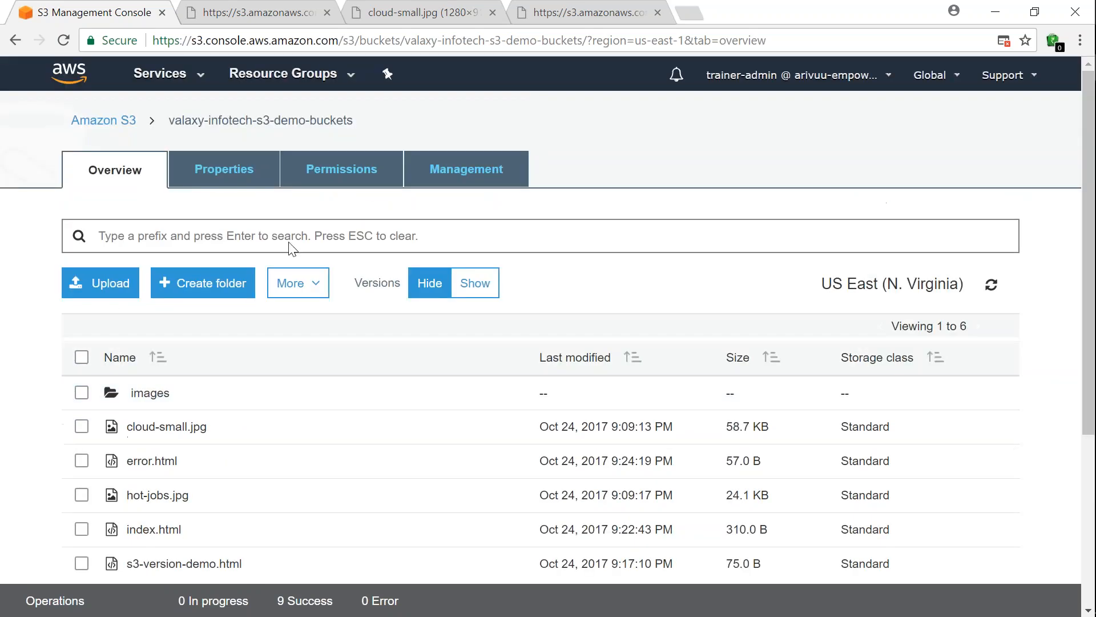
{"action": "left_click", "coordinate": [221, 177]}
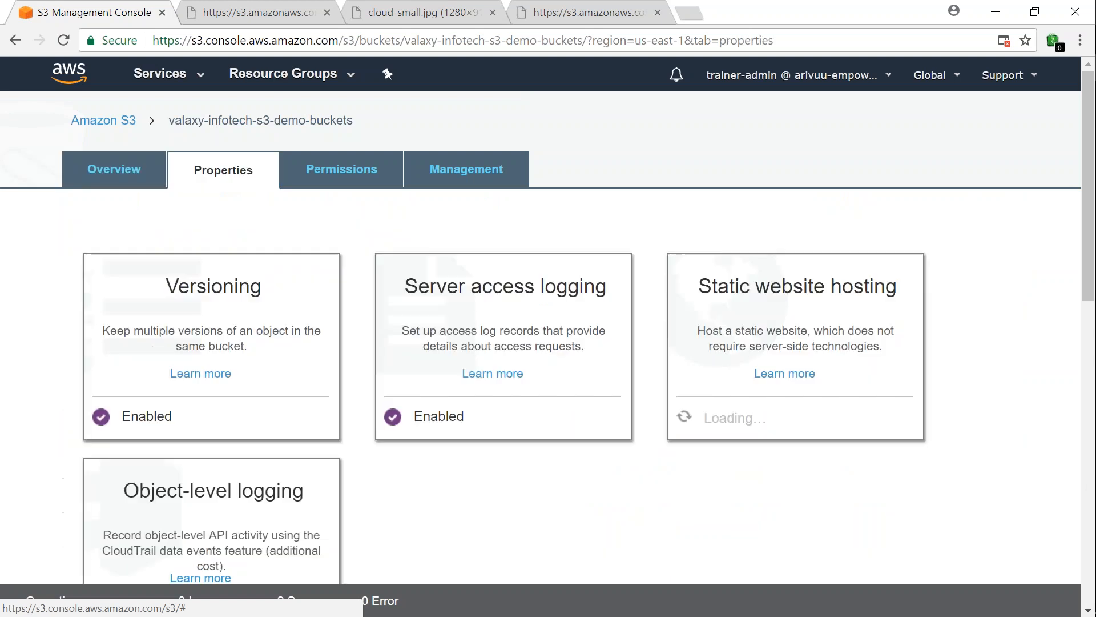
{"action": "left_click", "coordinate": [787, 306]}
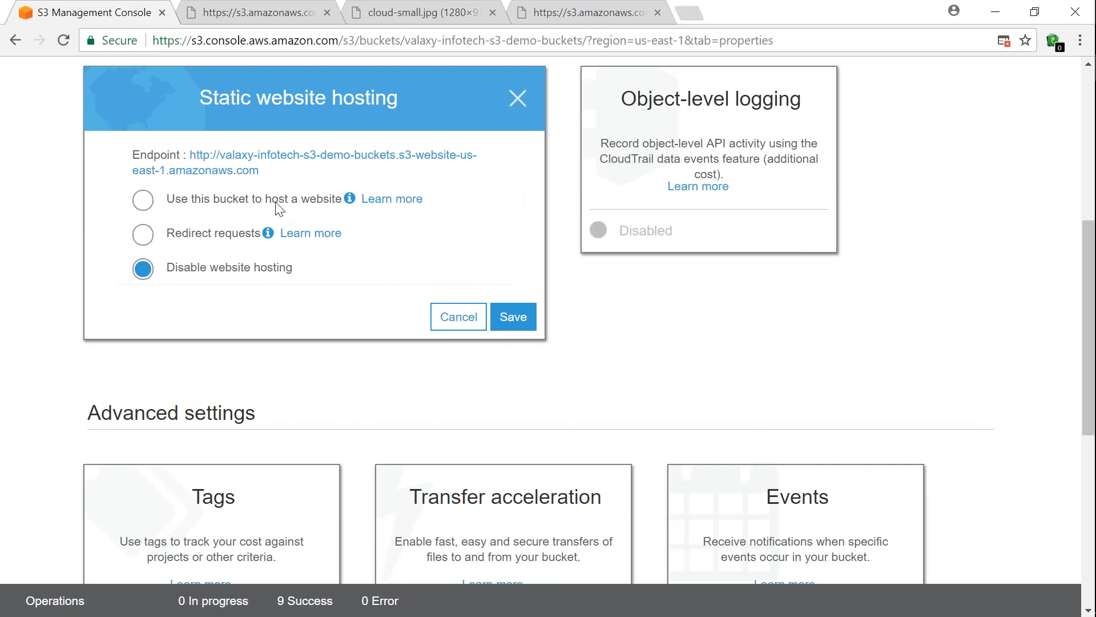
{"action": "left_click", "coordinate": [143, 201]}
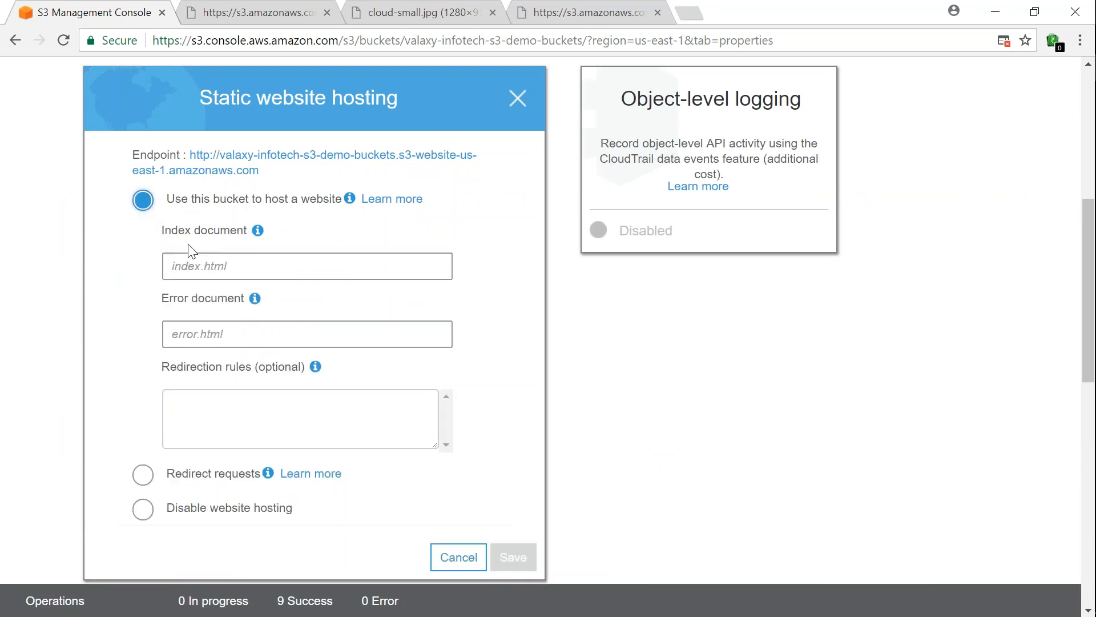
{"action": "left_click", "coordinate": [201, 270]}
{"action": "type", "text": "in"}
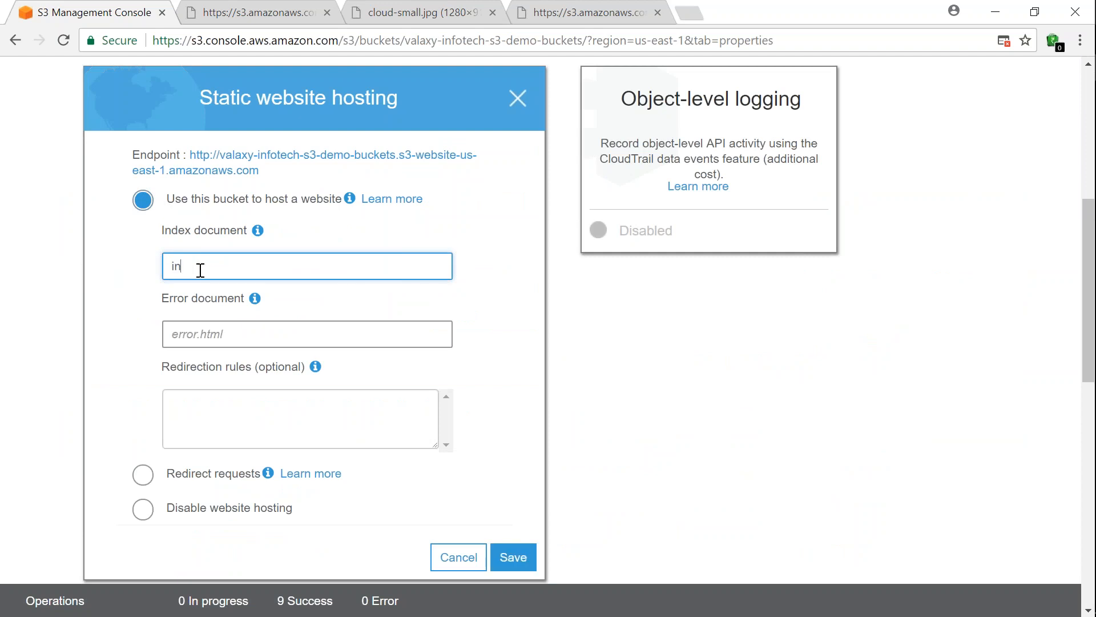
{"action": "type", "text": "dex.html"}
{"action": "left_click", "coordinate": [224, 341]}
{"action": "type", "text": "err"}
{"action": "type", "text": "or.h"}
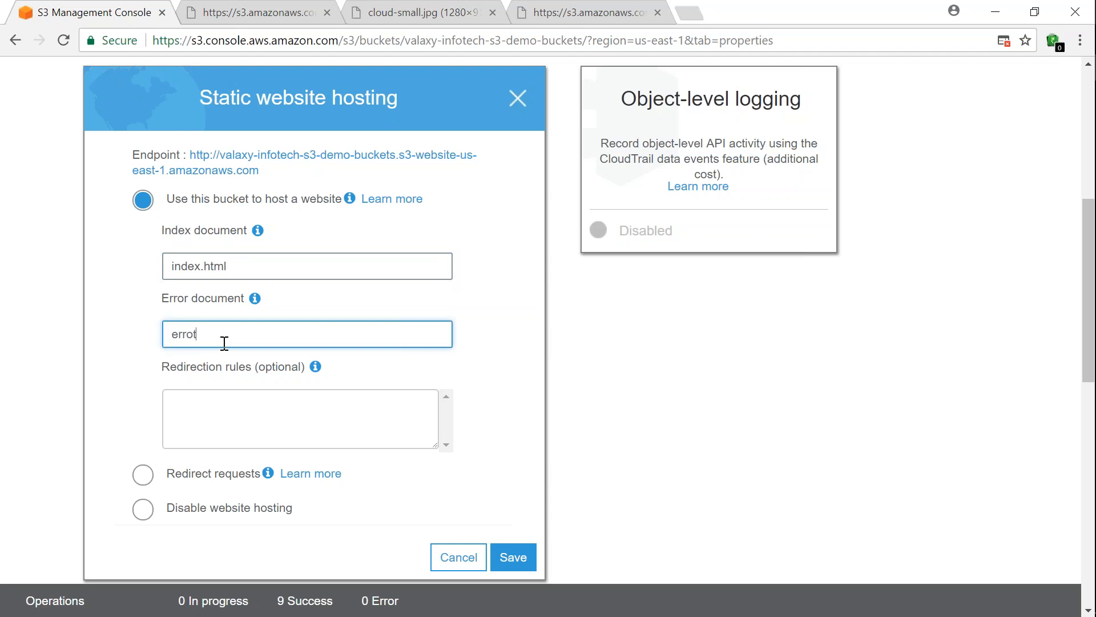
{"action": "type", "text": "tml"}
Copy the website endpoint URL and save the static website hosting settings
{"action": "left_click_drag", "start_coordinate": [260, 171], "coordinate": [180, 154]}
{"action": "key", "text": "ctrl+c"}
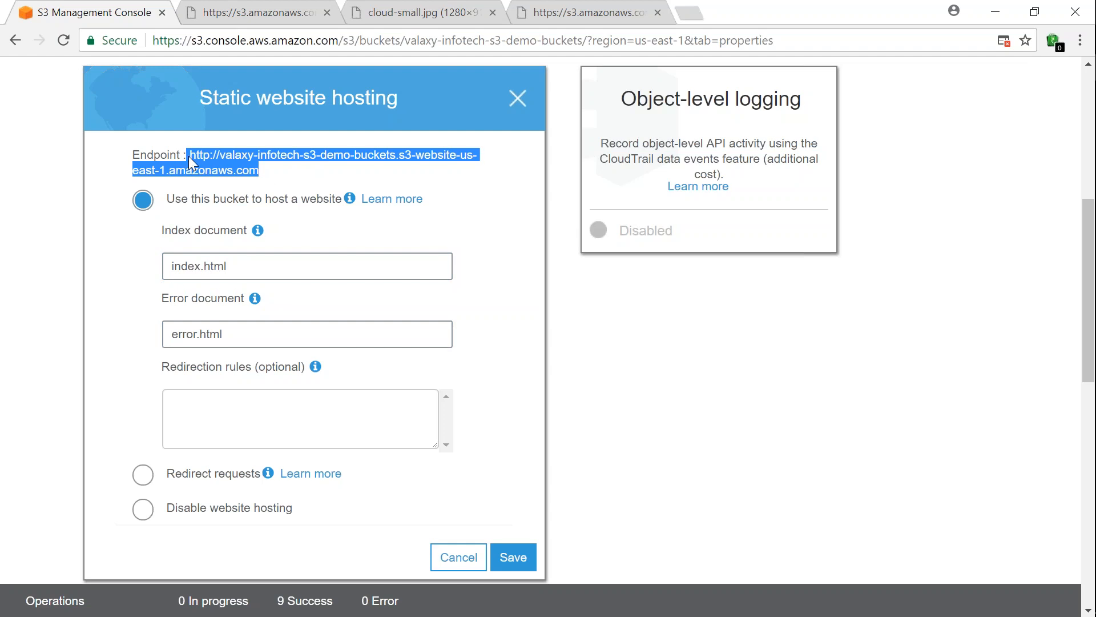
{"action": "left_click", "coordinate": [635, 594]}
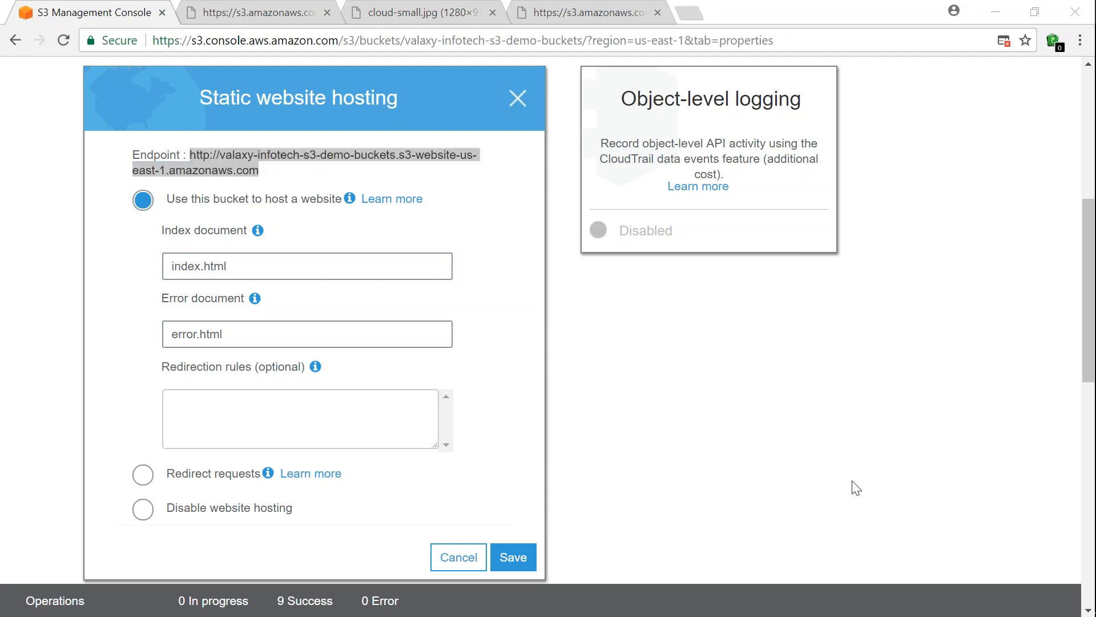
{"action": "left_click", "coordinate": [512, 559]}
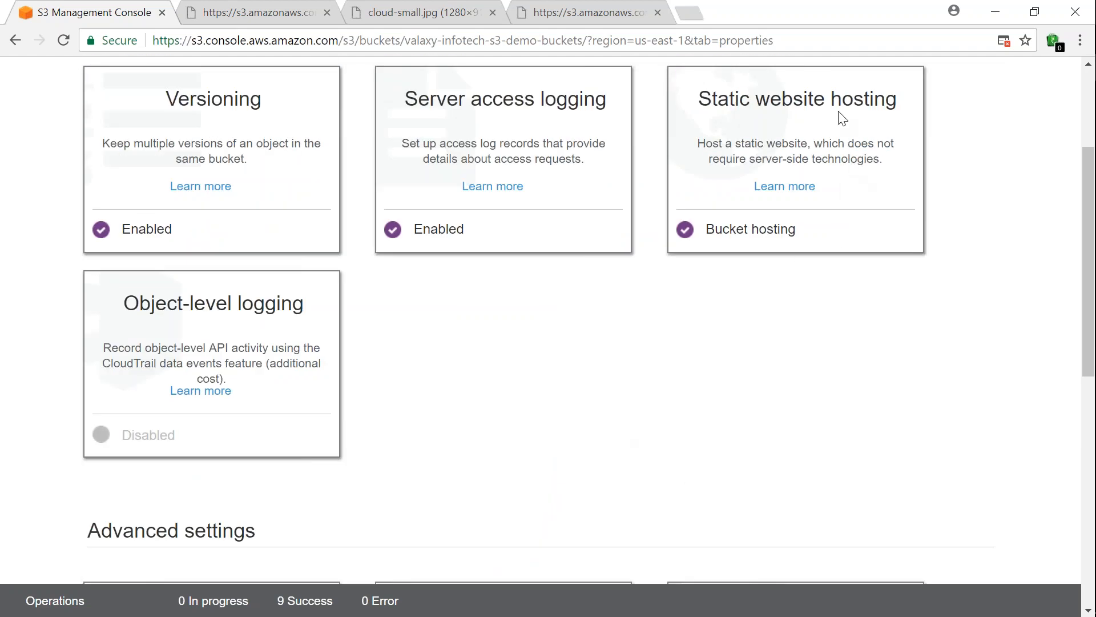
Load the copied website endpoint in a new browser tab to test the hosted site
{"action": "left_click", "coordinate": [688, 14]}
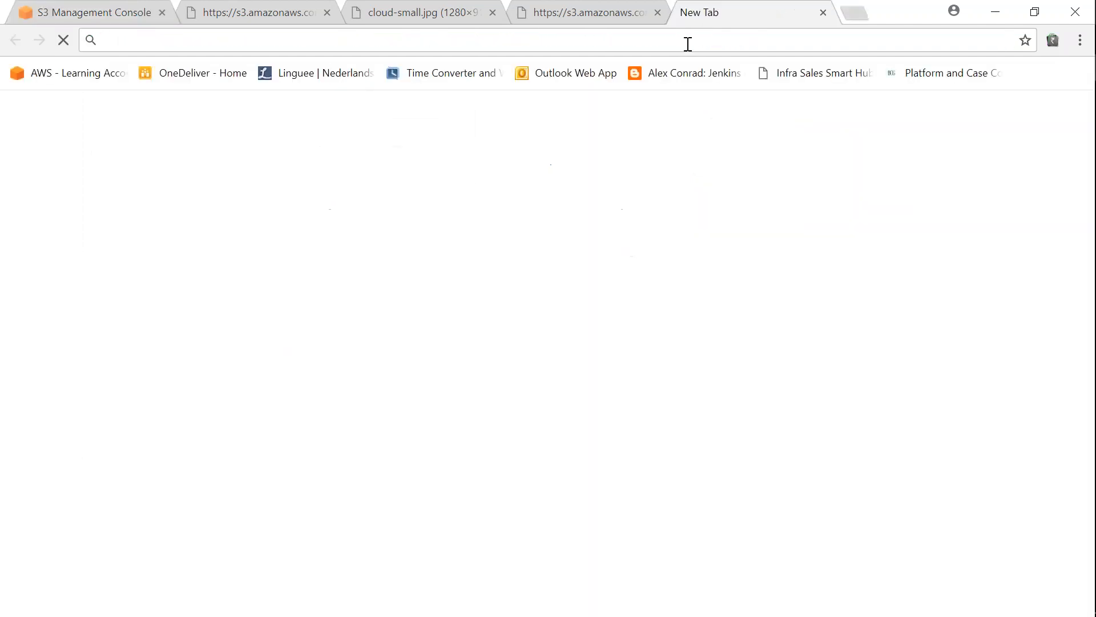
{"action": "key", "text": "ctrl+v"}
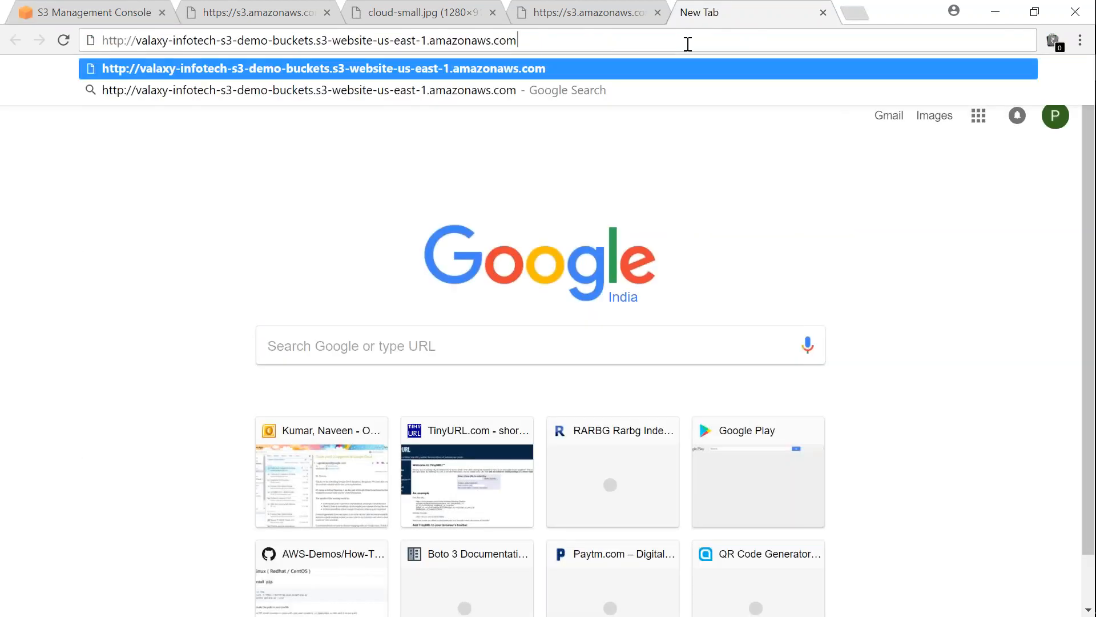
{"action": "key", "text": "Return"}
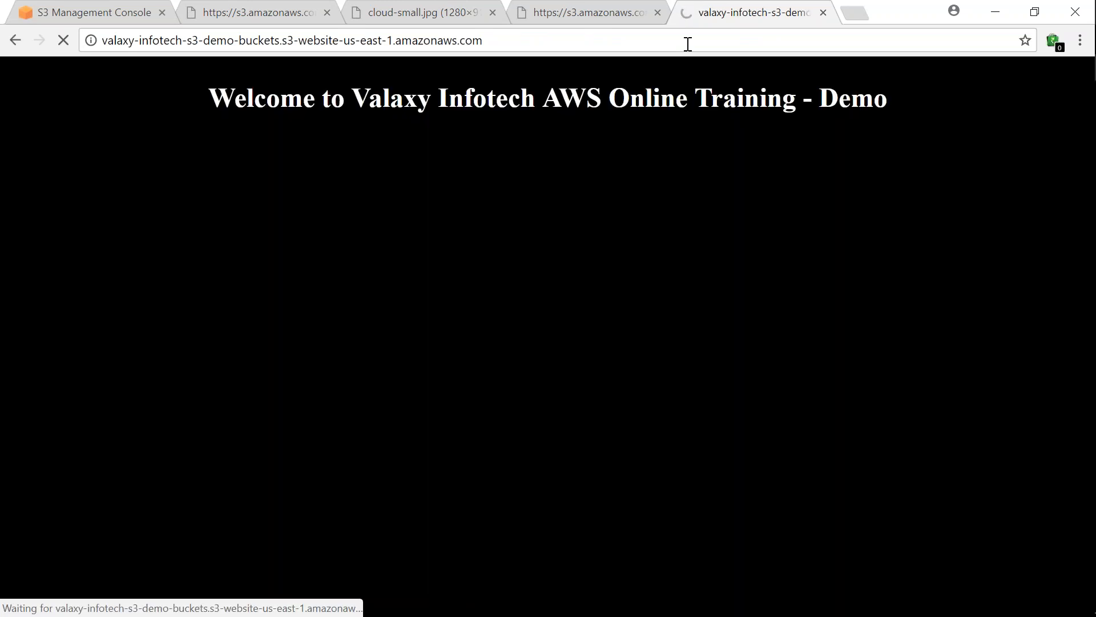
{"action": "left_click", "coordinate": [700, 599]}
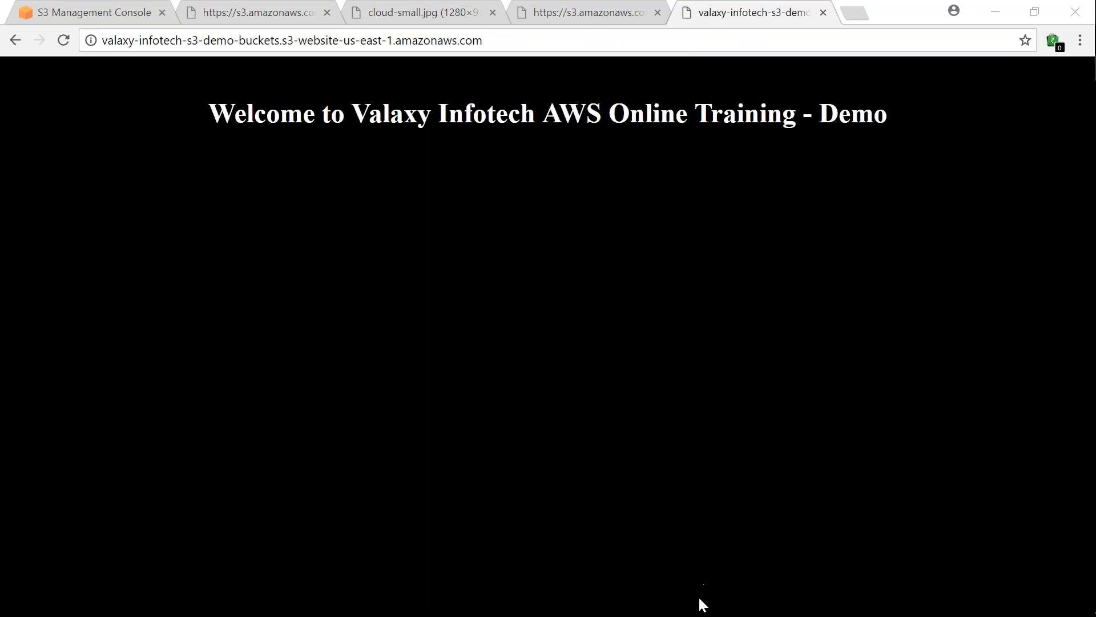
{"action": "left_click", "coordinate": [699, 598]}
{"action": "left_click", "coordinate": [978, 346]}
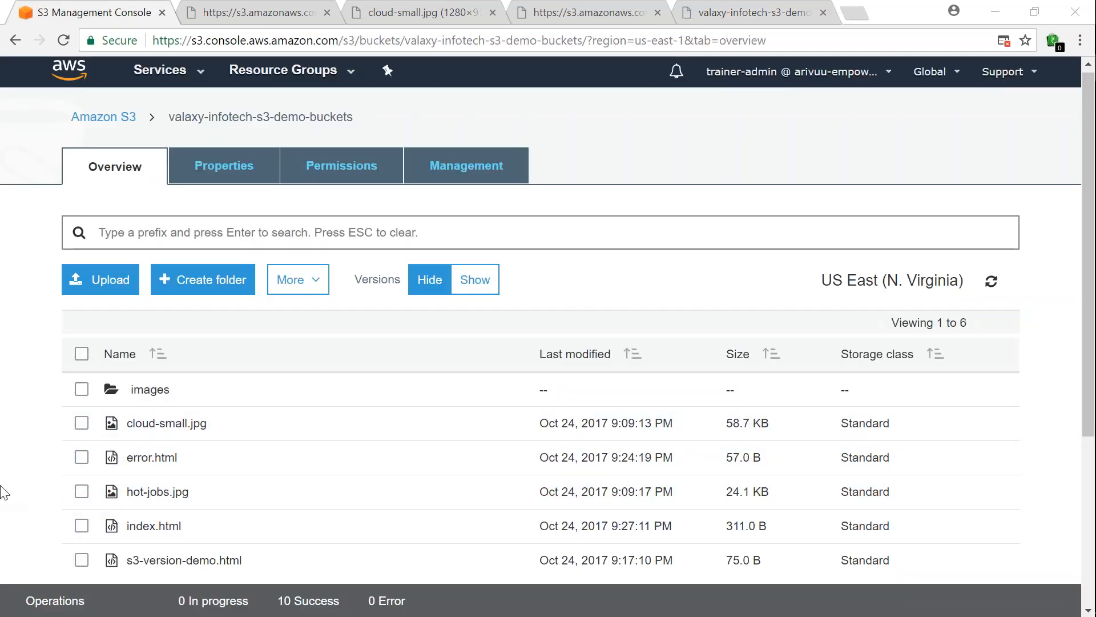
Delete cloud-small.jpg and hot-jobs.jpg from the bucket root
{"action": "scroll", "coordinate": [4, 491], "scroll_direction": "down", "scroll_amount": 1}
{"action": "left_click", "coordinate": [82, 340]}
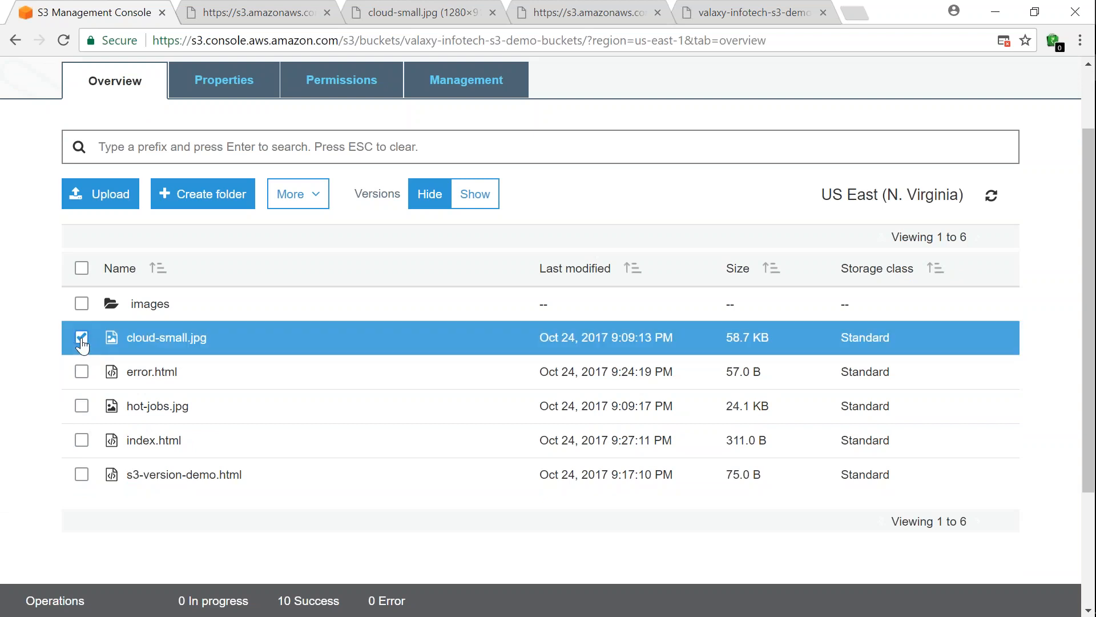
{"action": "left_click", "coordinate": [79, 408]}
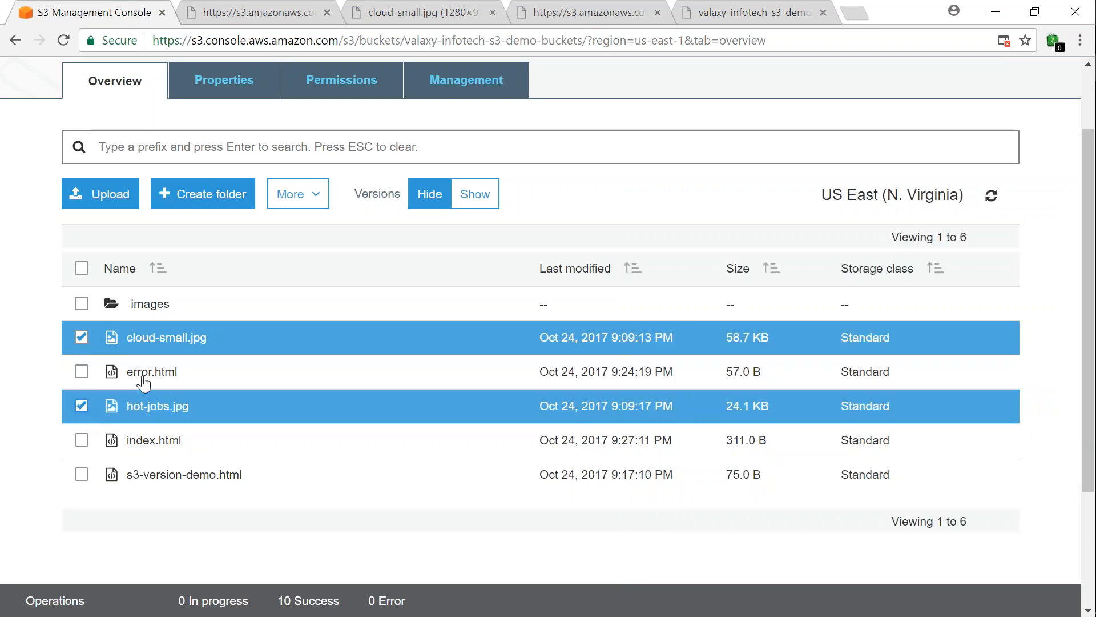
{"action": "left_click", "coordinate": [314, 201]}
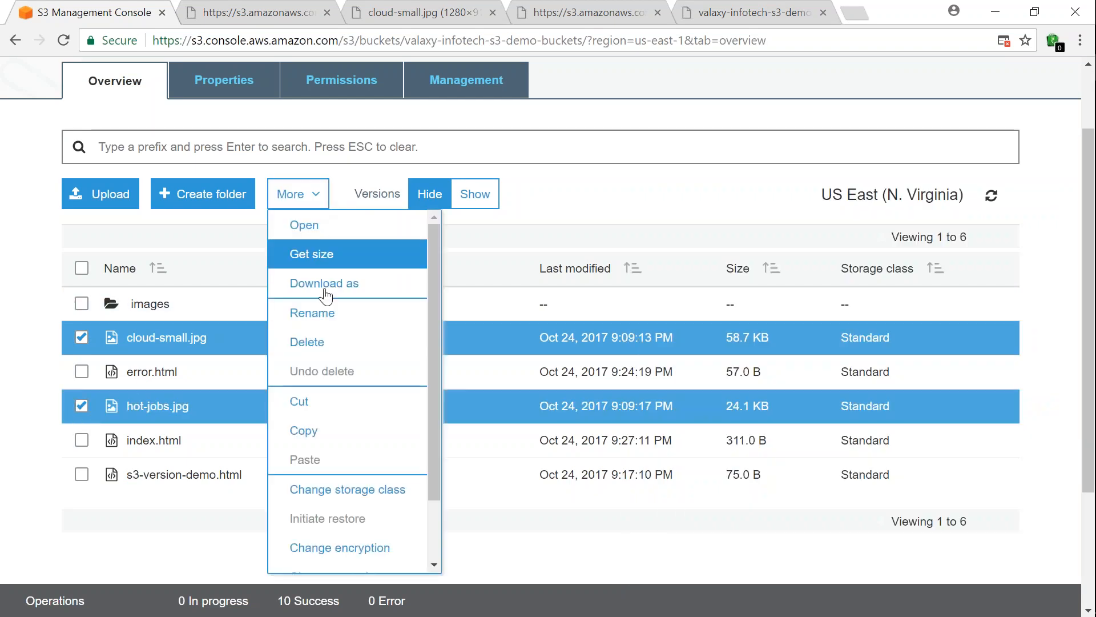
{"action": "left_click", "coordinate": [308, 343]}
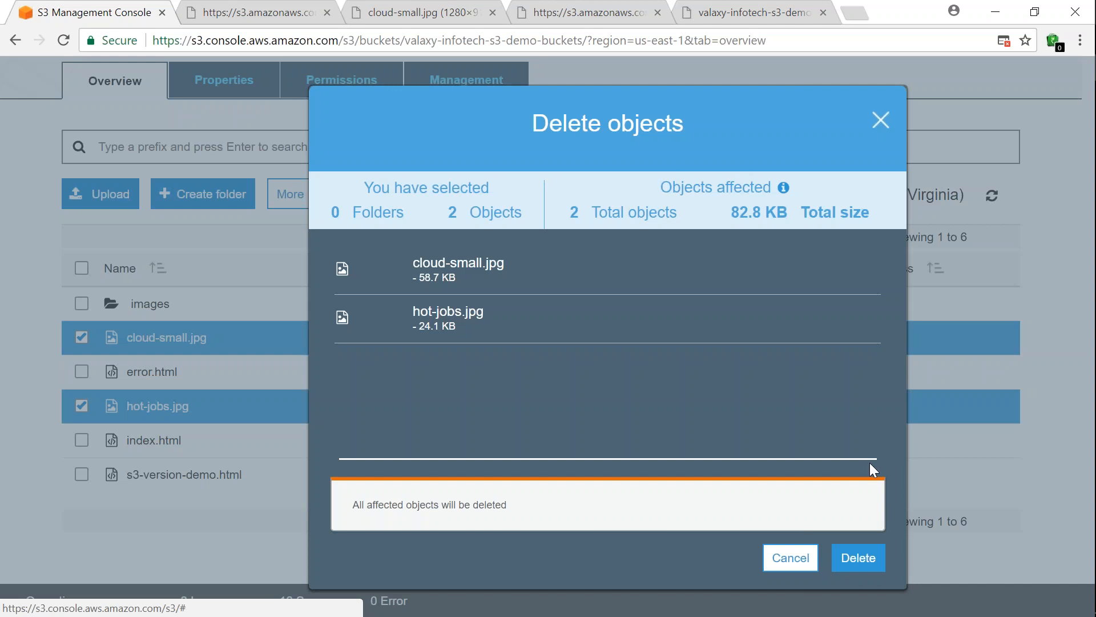
{"action": "left_click", "coordinate": [859, 558]}
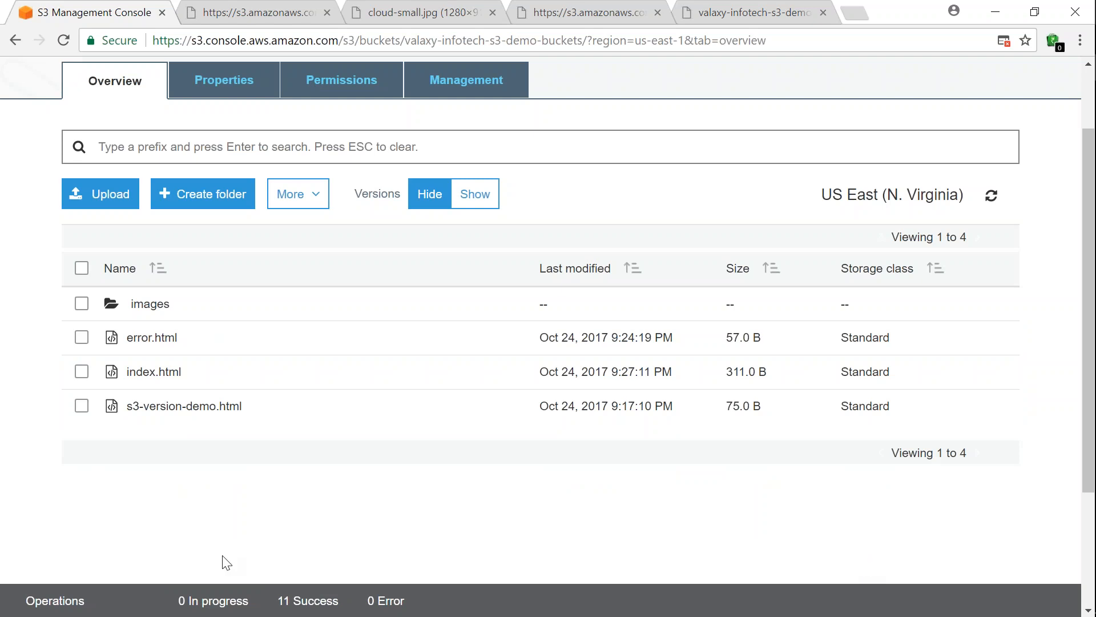
Show object versions in the bucket and examine the version entries of the deleted images and the HTML files
{"action": "left_click", "coordinate": [475, 194]}
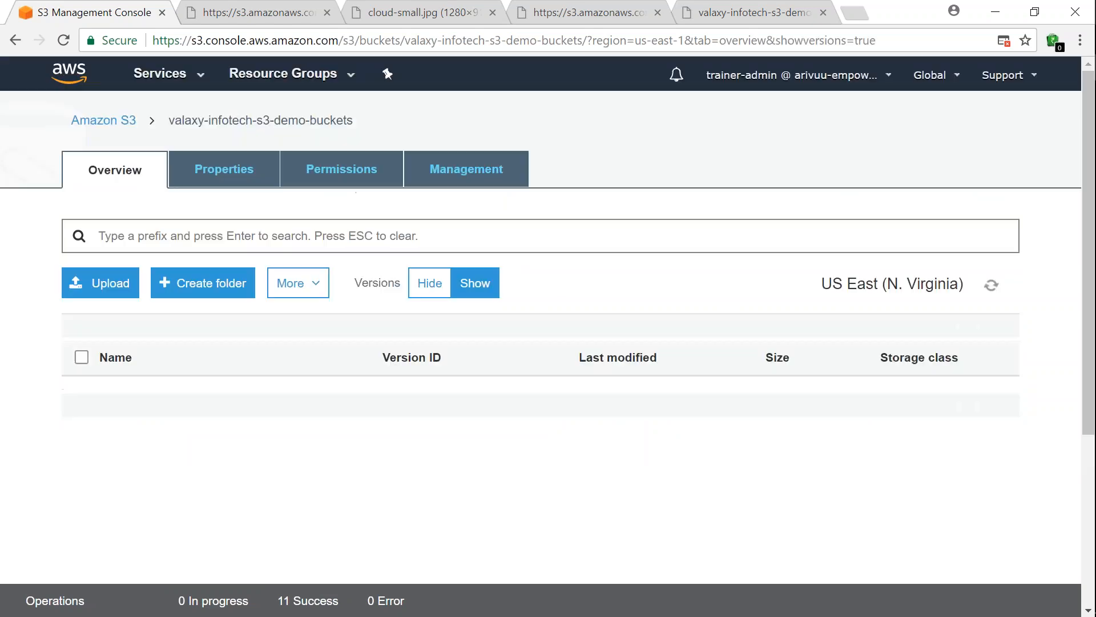
{"action": "scroll", "coordinate": [313, 455], "scroll_direction": "down", "scroll_amount": 2}
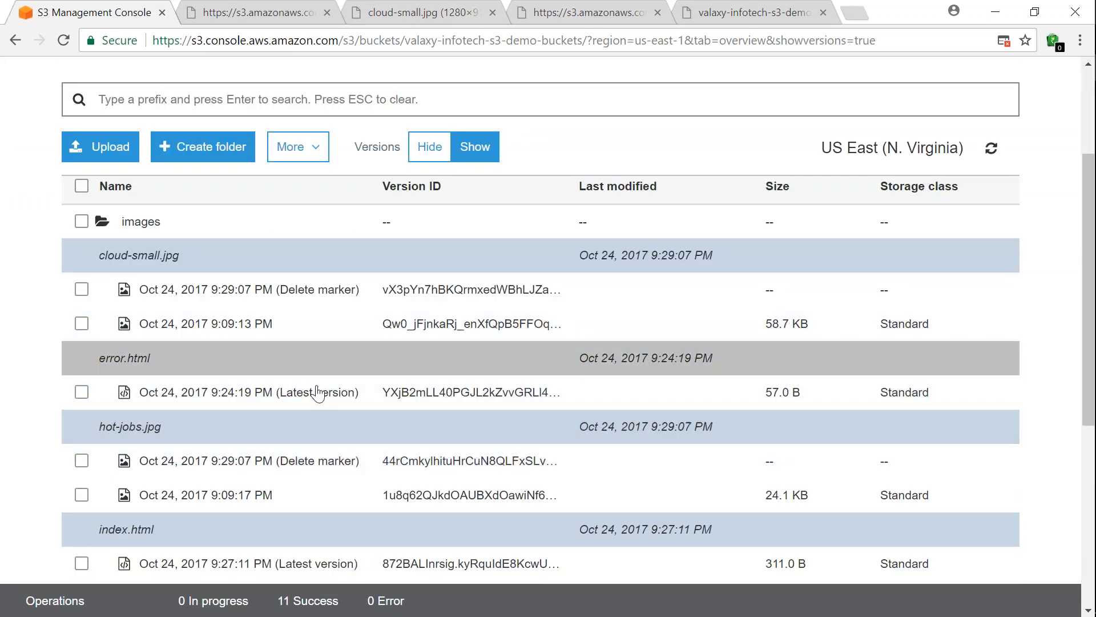
{"action": "scroll", "coordinate": [360, 477], "scroll_direction": "down", "scroll_amount": 5}
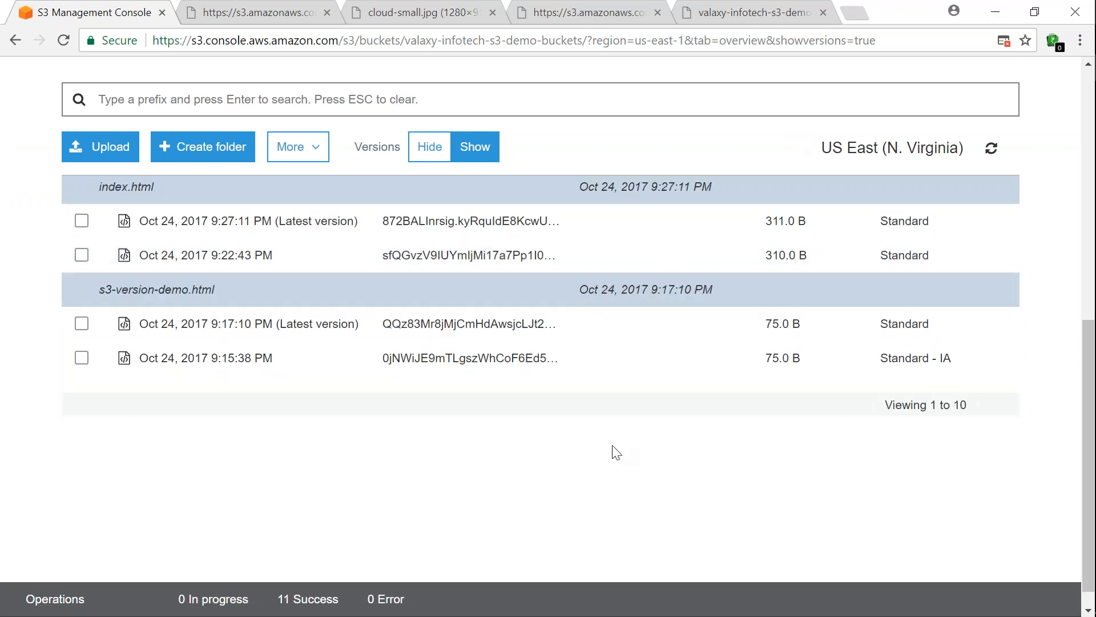
{"action": "scroll", "coordinate": [612, 450], "scroll_direction": "up", "scroll_amount": 6}
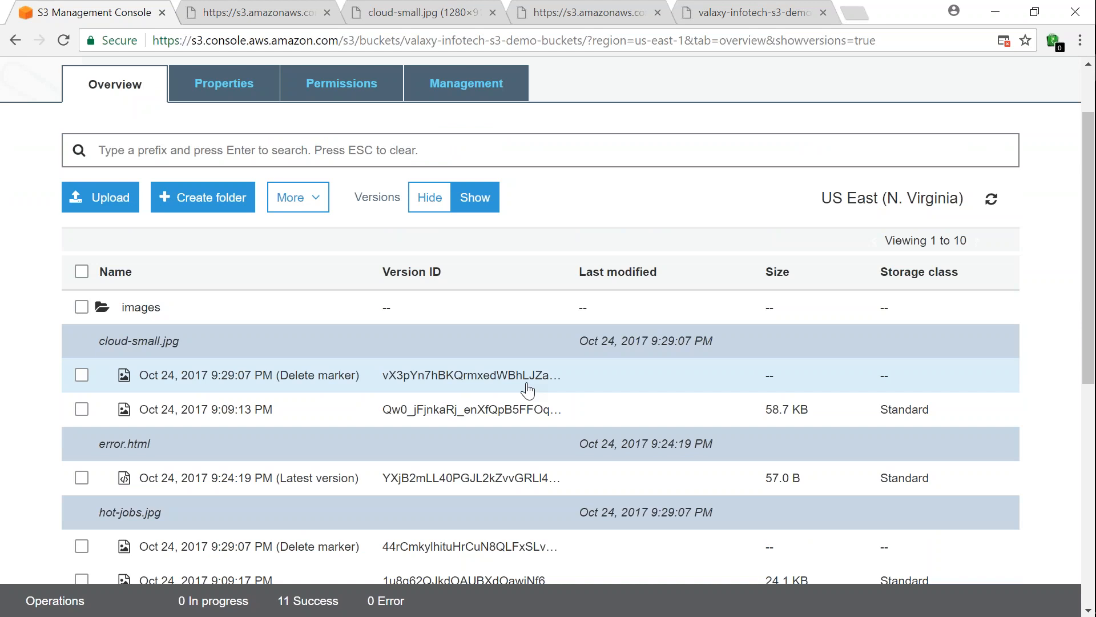
{"action": "scroll", "coordinate": [528, 391], "scroll_direction": "down", "scroll_amount": 5}
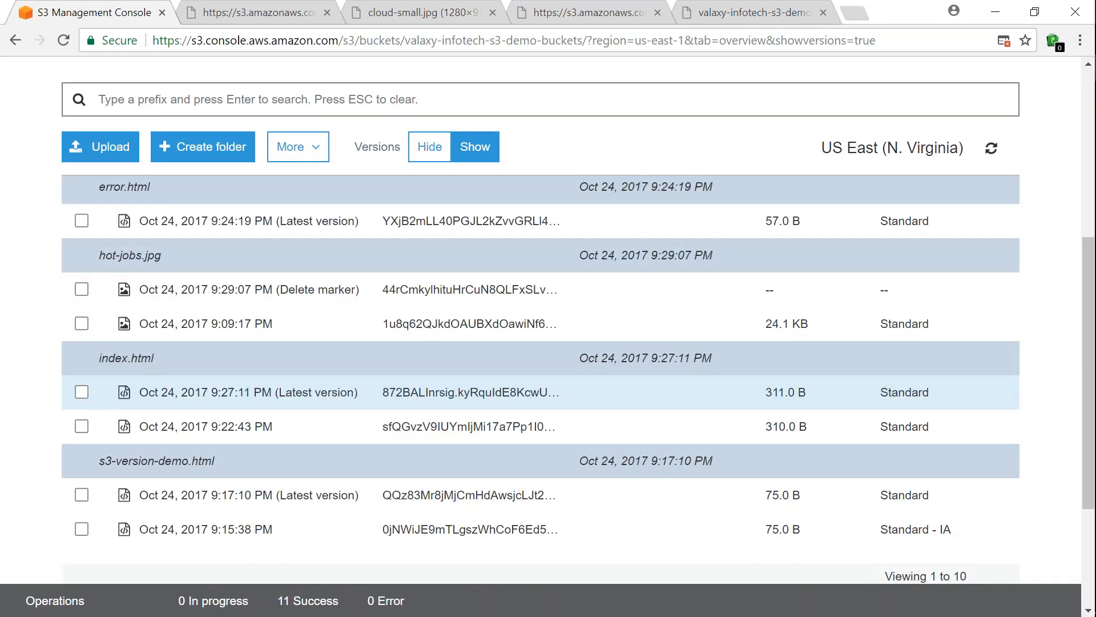
{"action": "scroll", "coordinate": [432, 328], "scroll_direction": "up", "scroll_amount": 7}
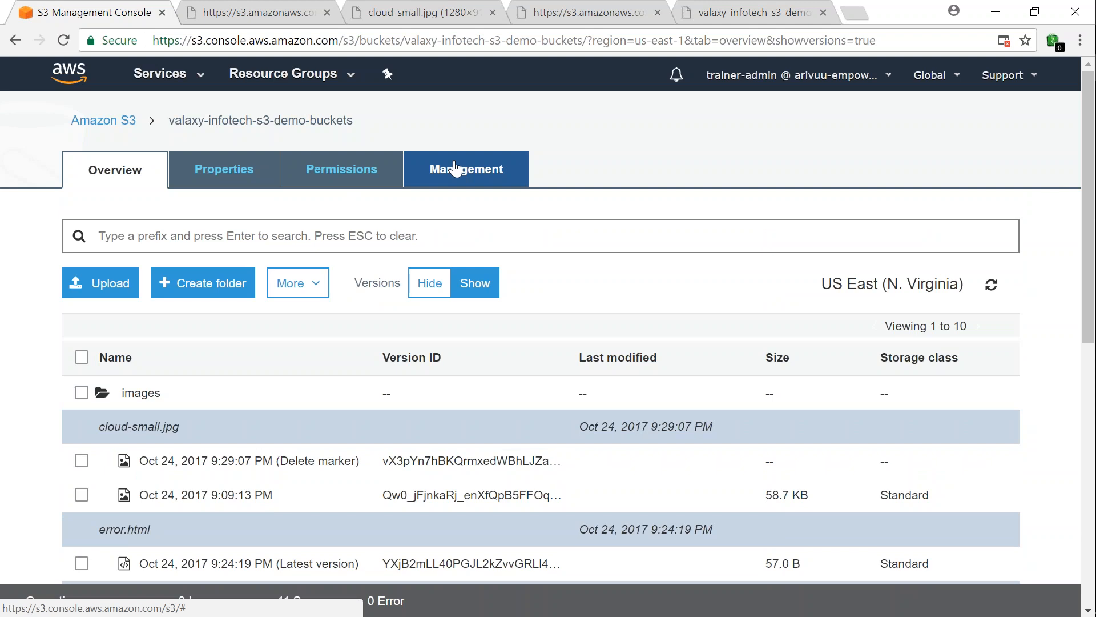
{"action": "scroll", "coordinate": [653, 326], "scroll_direction": "down", "scroll_amount": 10}
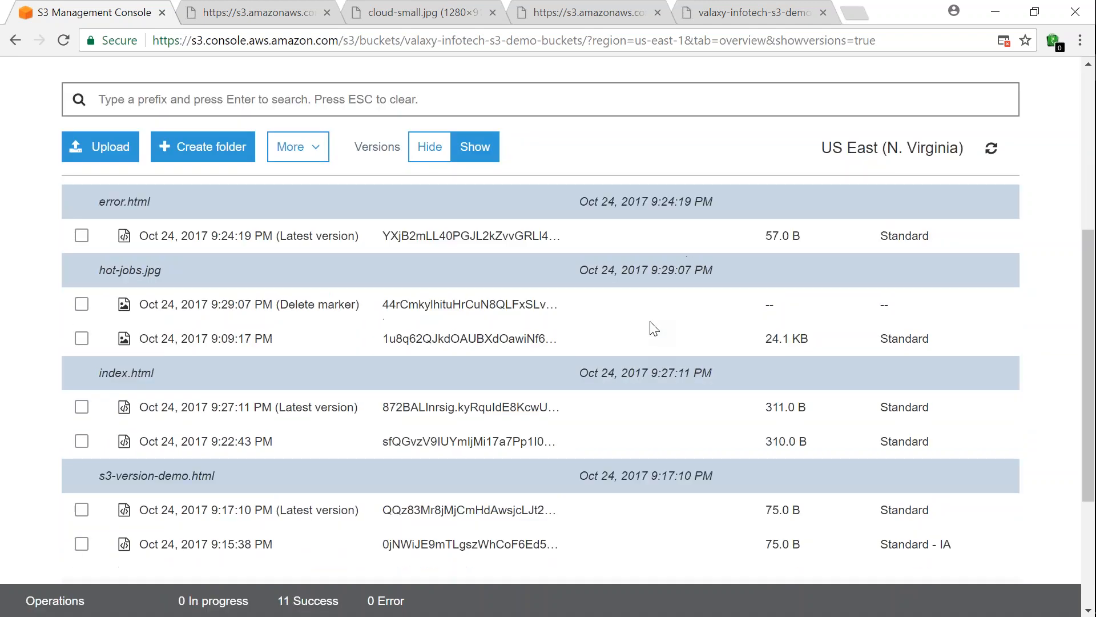